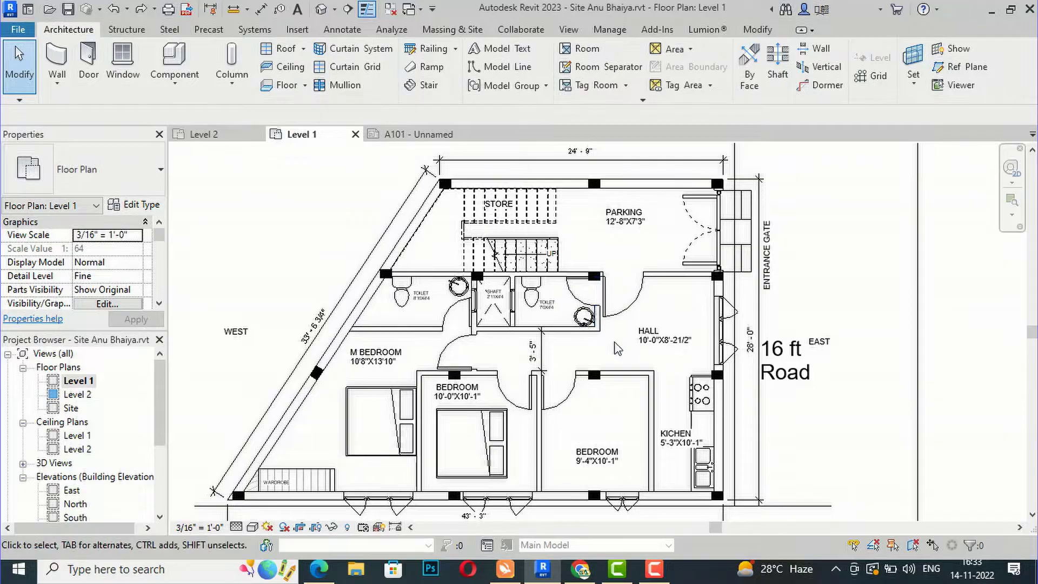
- Set the visual style of the Level 1 floor plan to Realistic
scroll(627, 346, down, 1)
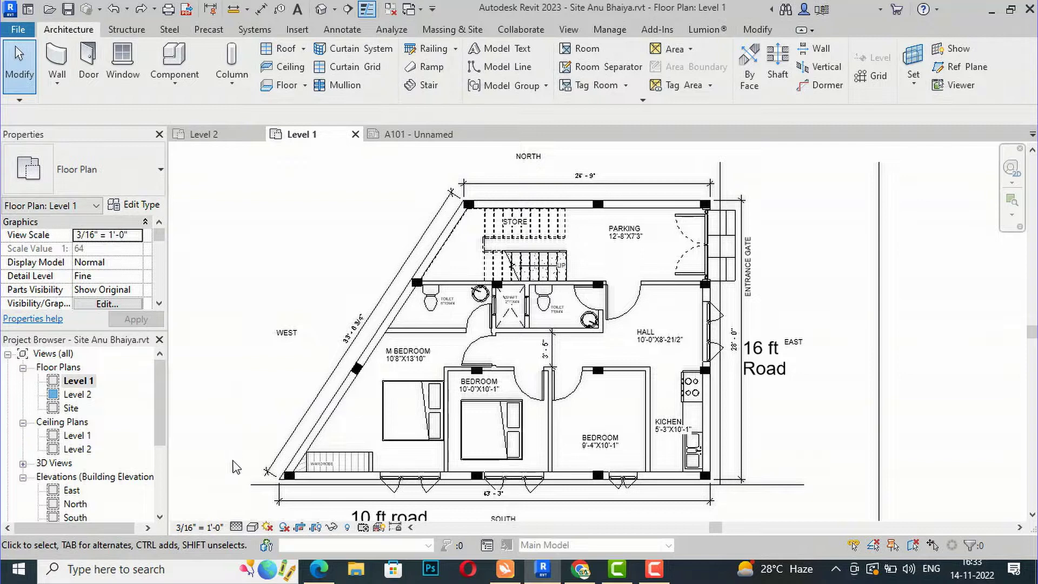
click(252, 528)
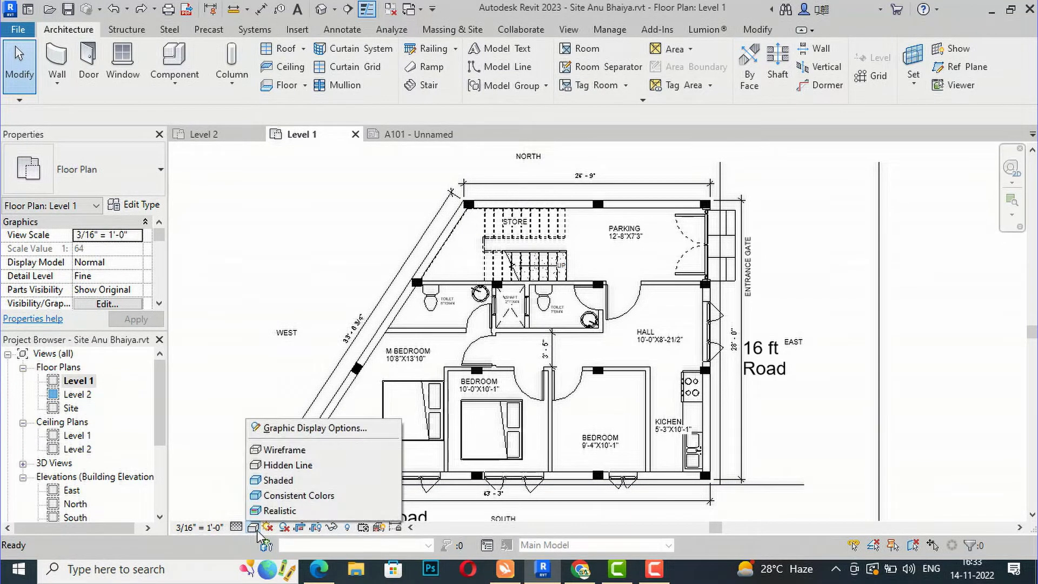
click(274, 512)
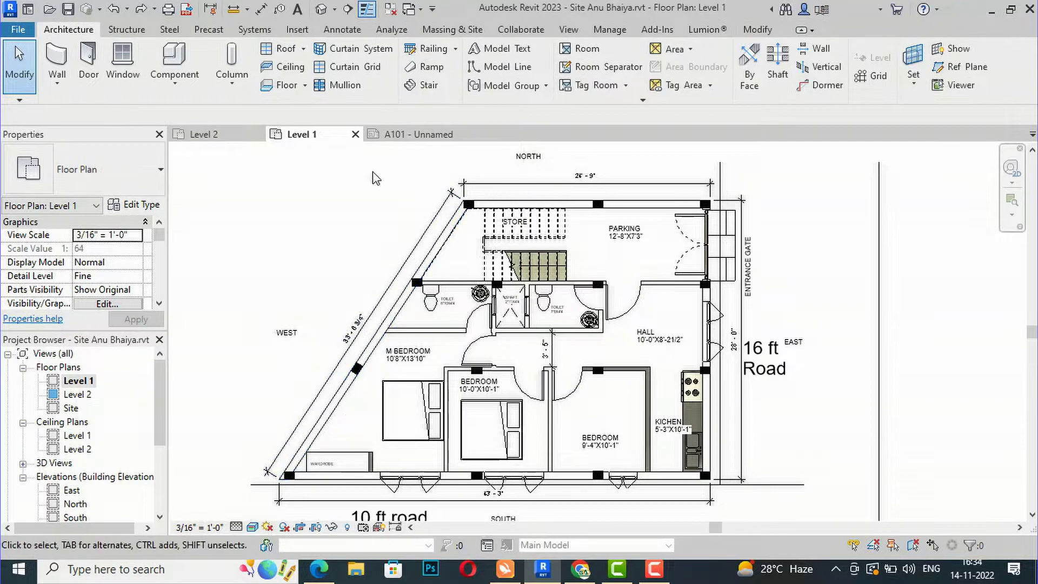
- Duplicate the type of the slanted west exterior wall as 9"wall 3
click(437, 247)
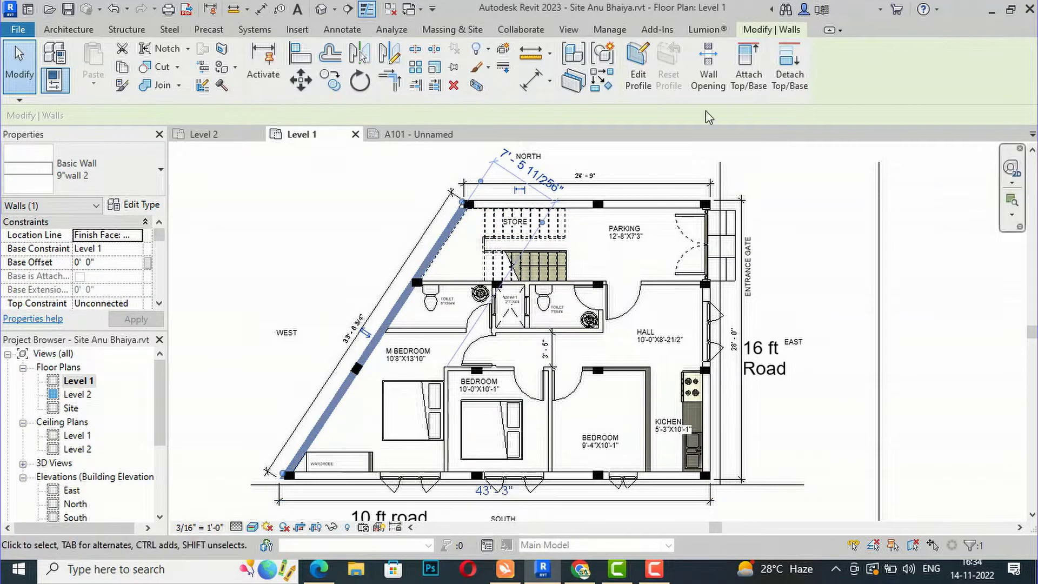
click(135, 204)
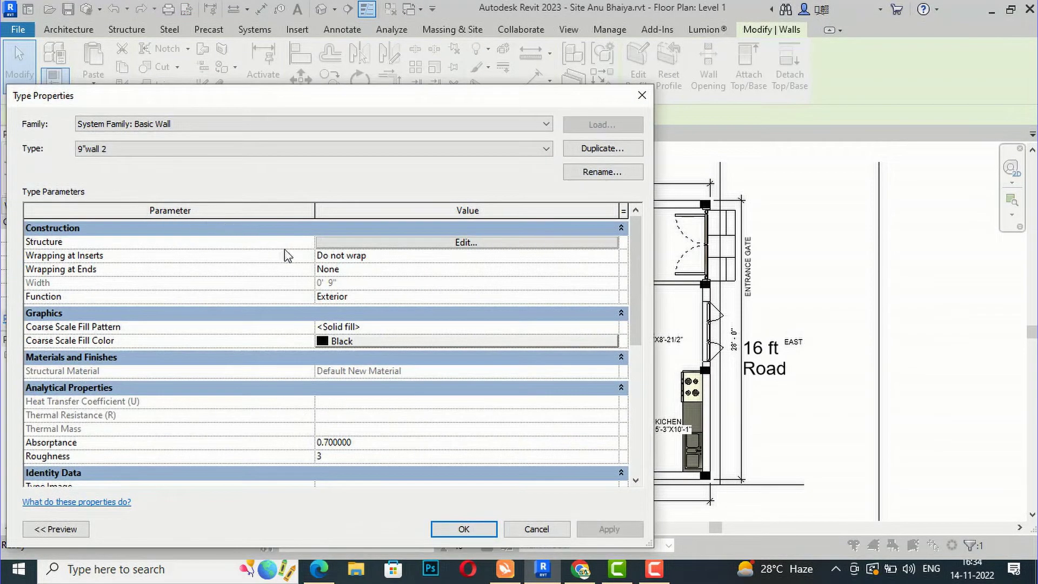
click(361, 243)
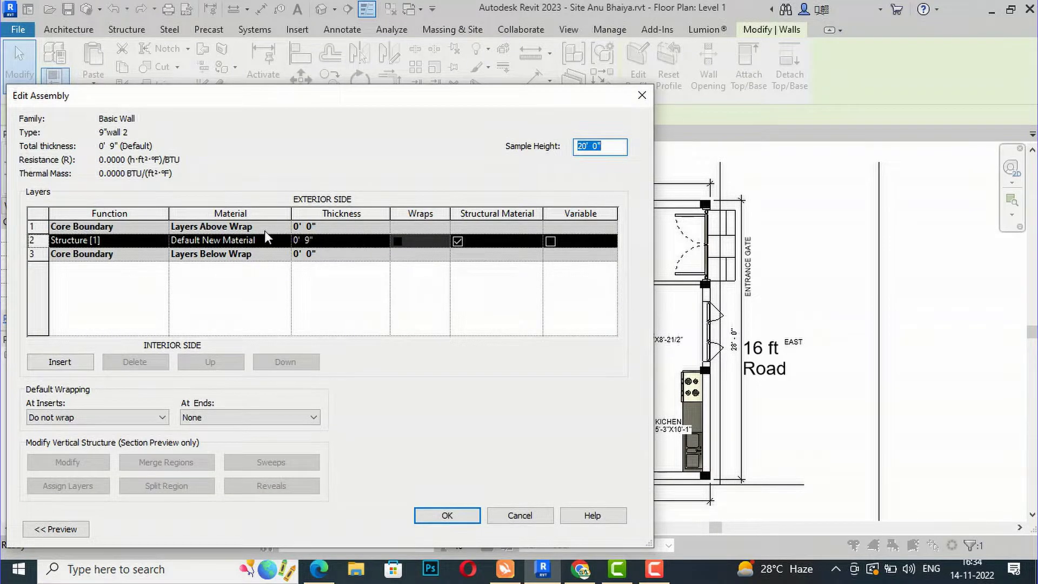
click(648, 92)
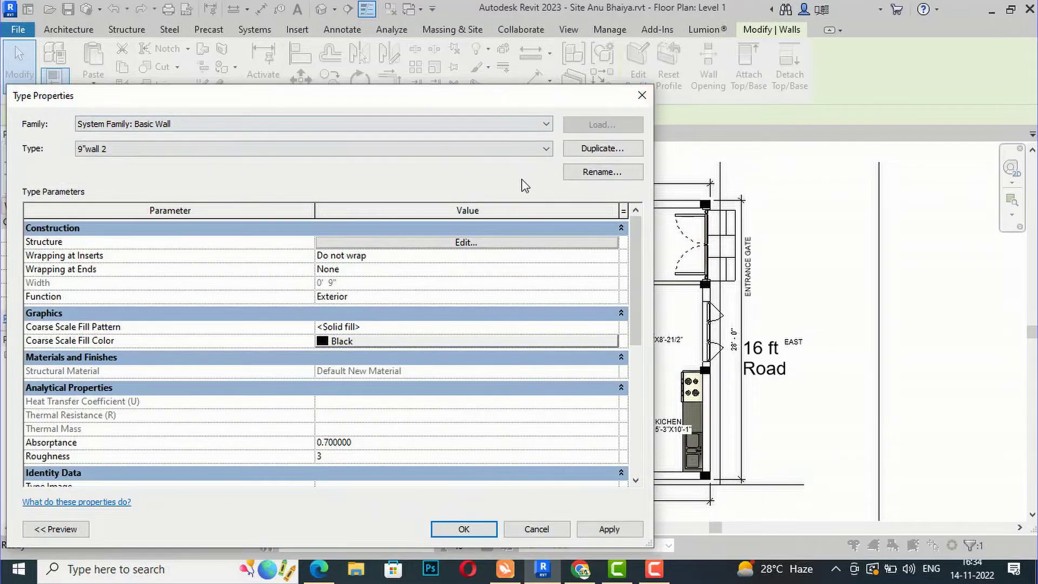
click(591, 150)
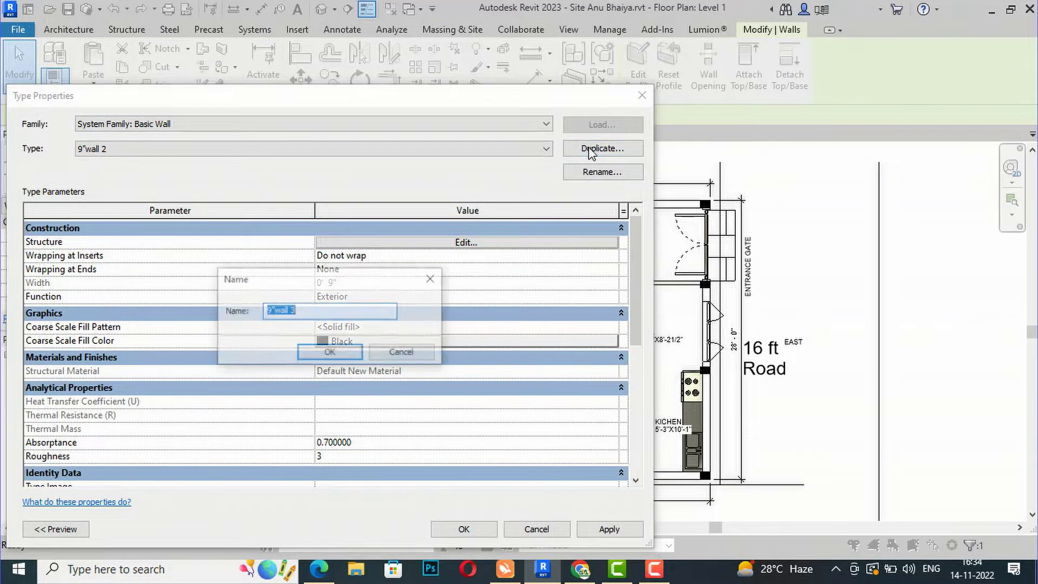
click(329, 353)
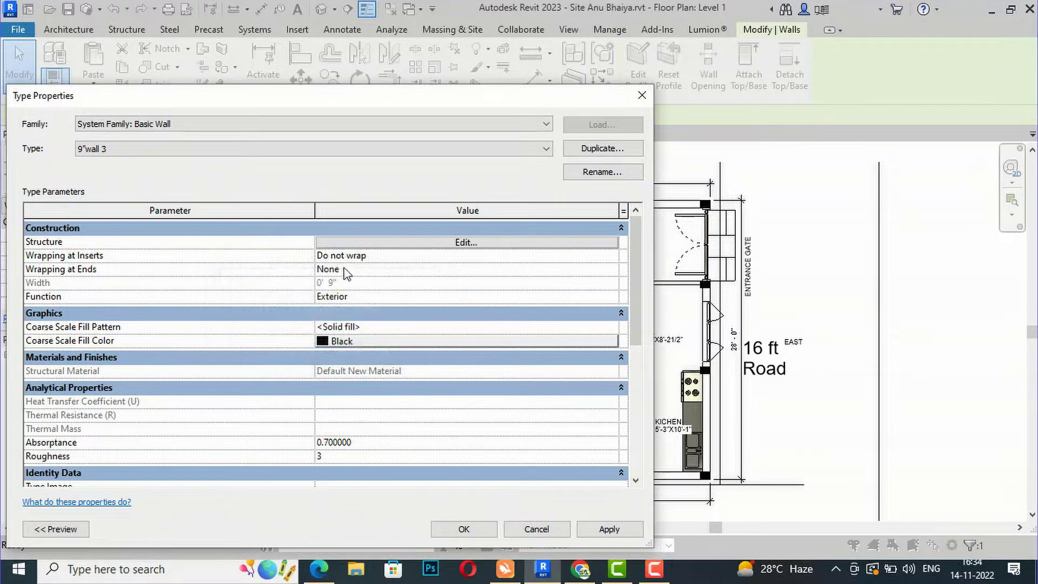
- Set the cut pattern foreground of the wall's structure material, Default New Material, to a red (RGB 255 0 0) solid fill
click(350, 245)
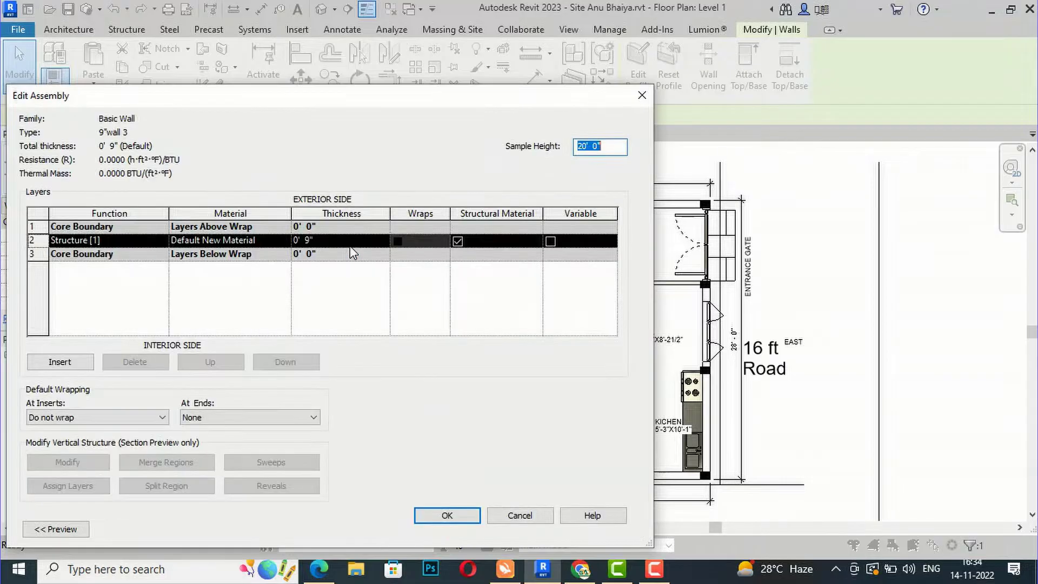
click(277, 242)
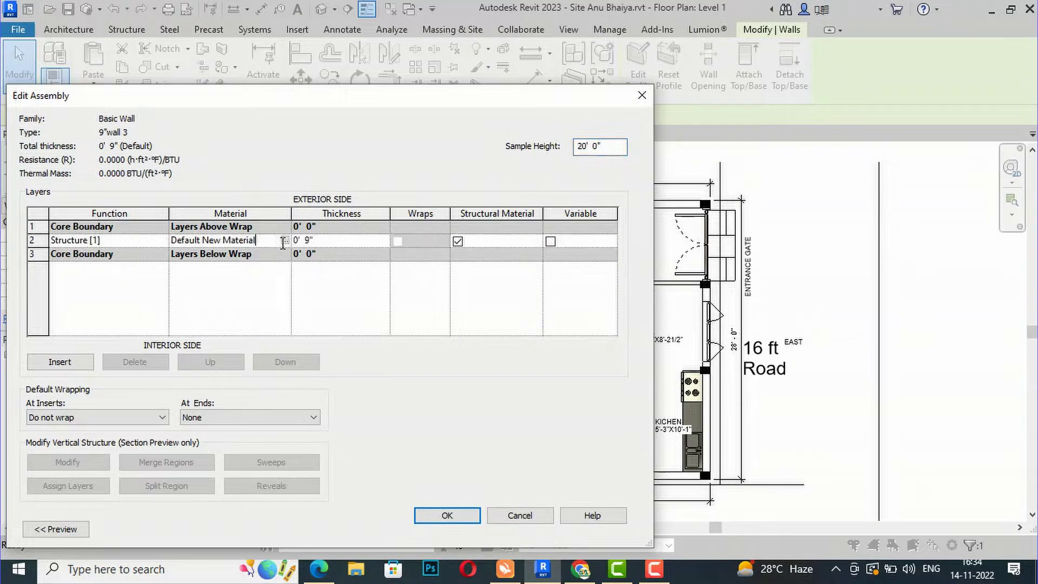
click(285, 241)
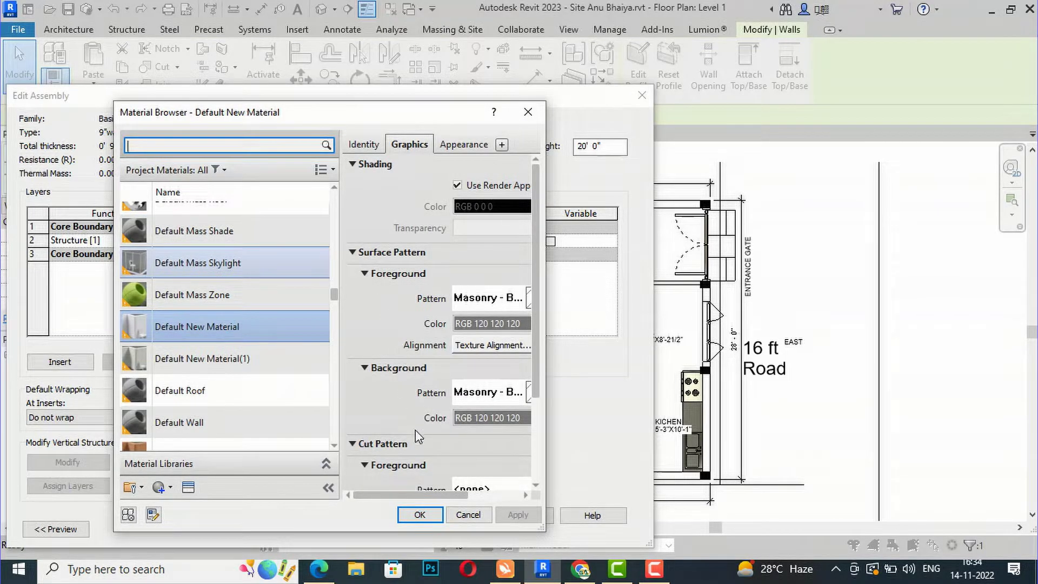
scroll(421, 443, down, 2)
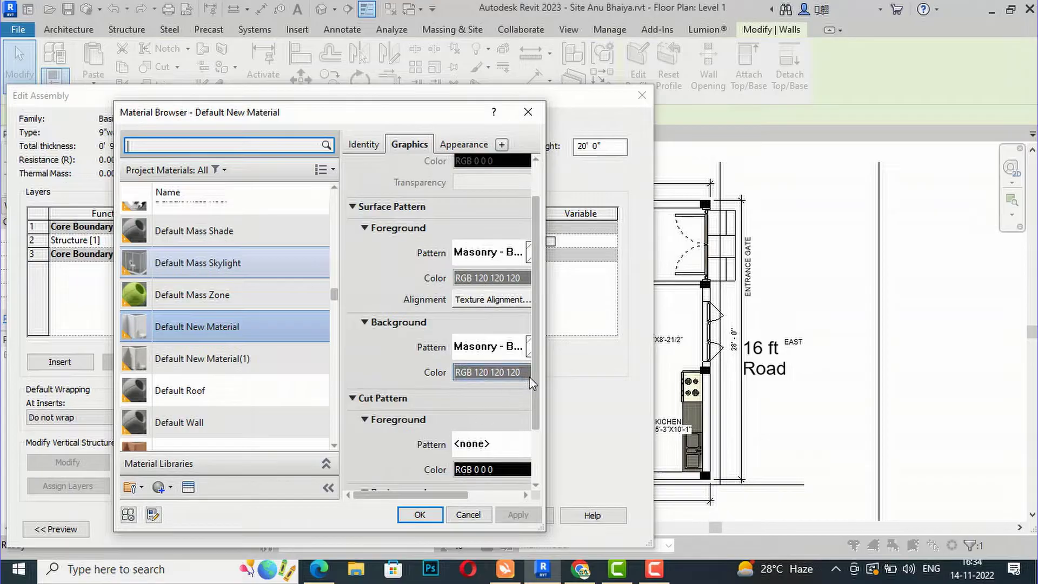
drag(537, 389, 539, 471)
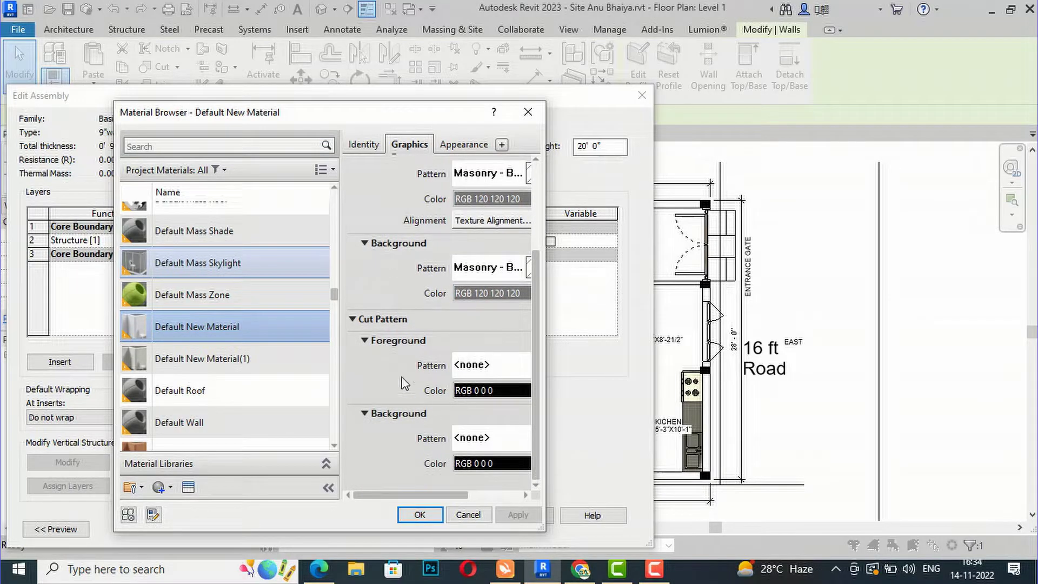
click(507, 391)
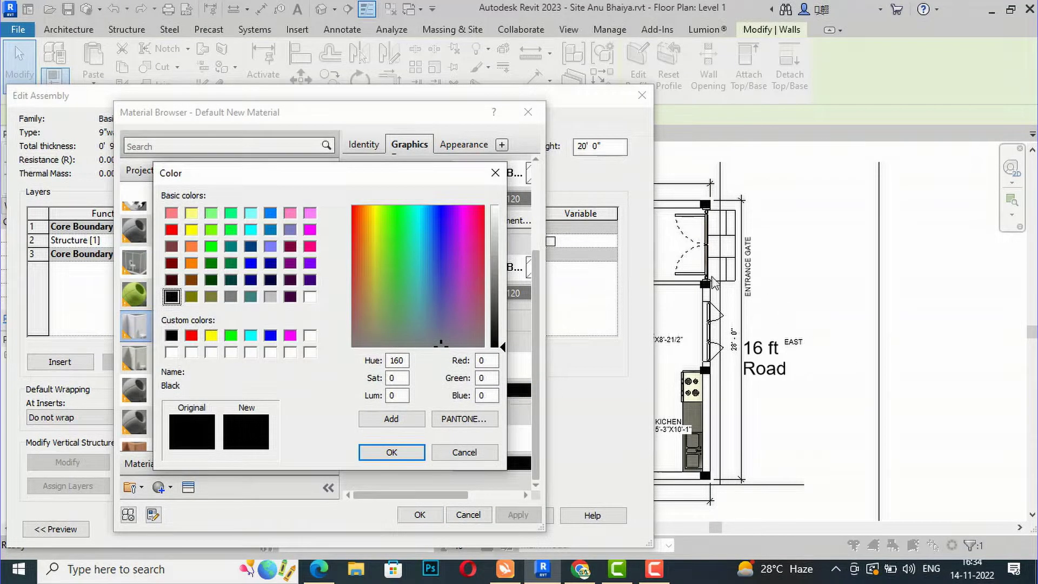
click(171, 230)
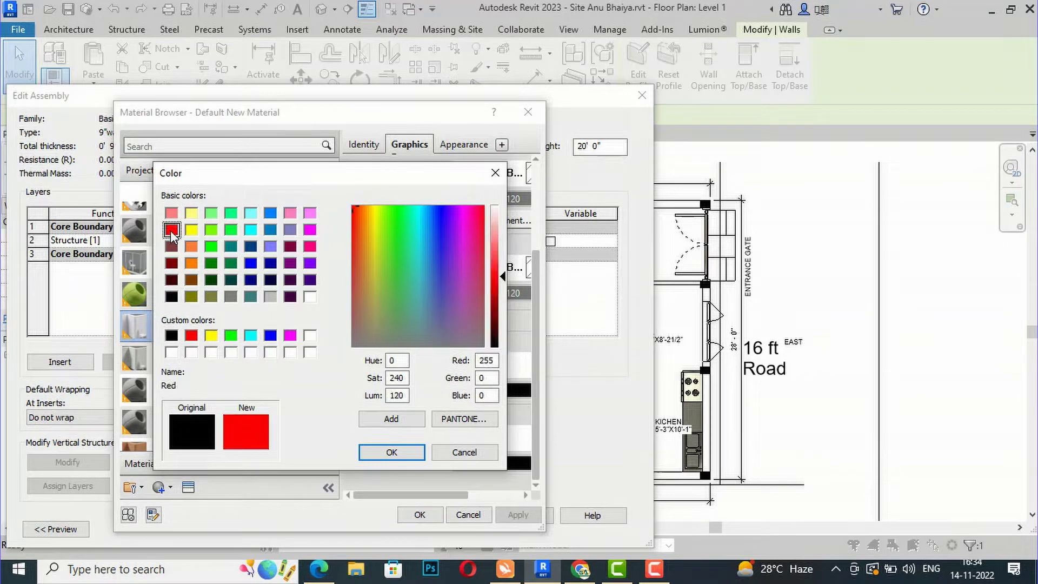
click(374, 453)
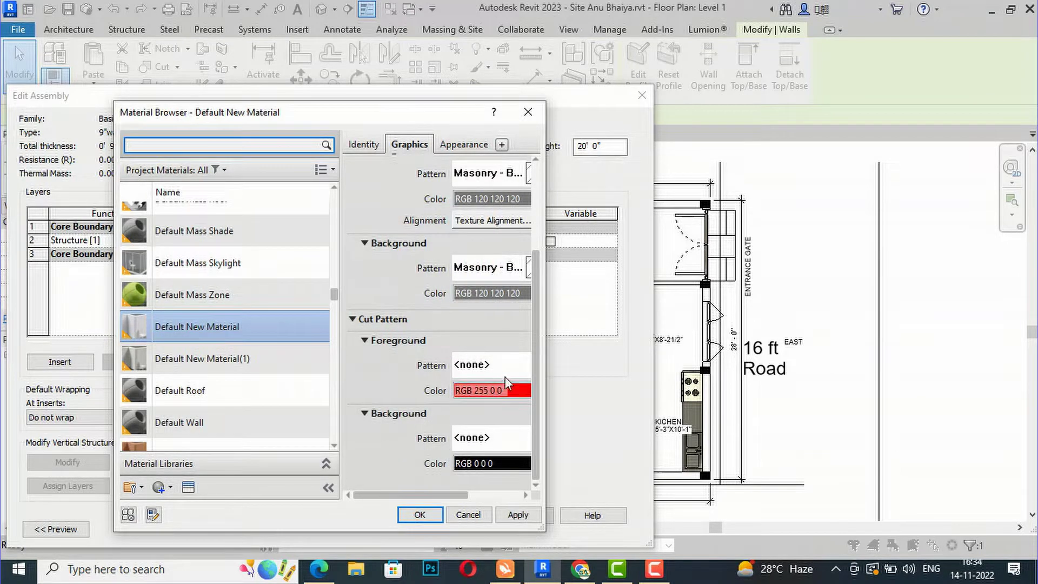
click(518, 370)
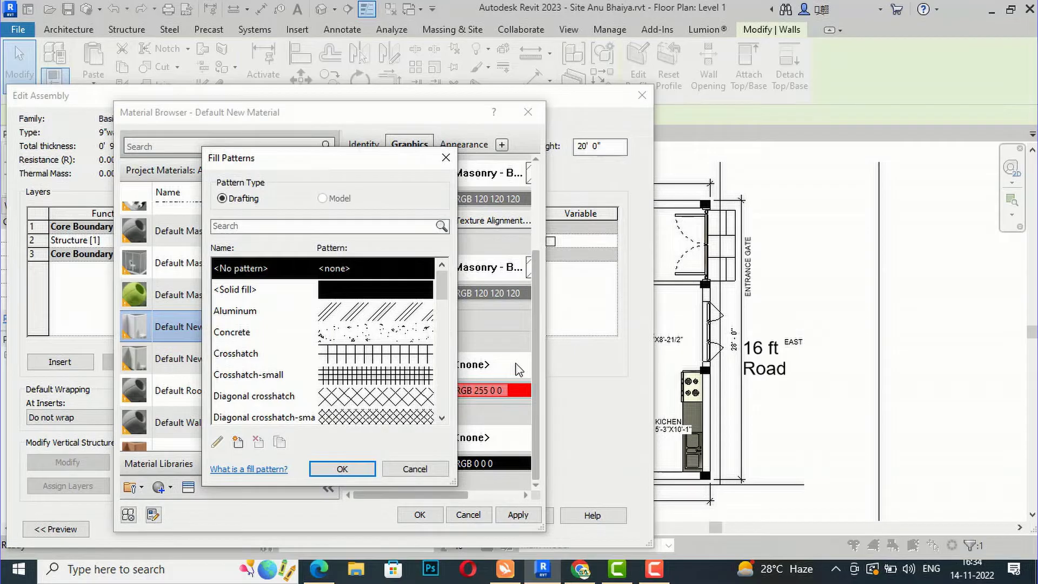
click(383, 296)
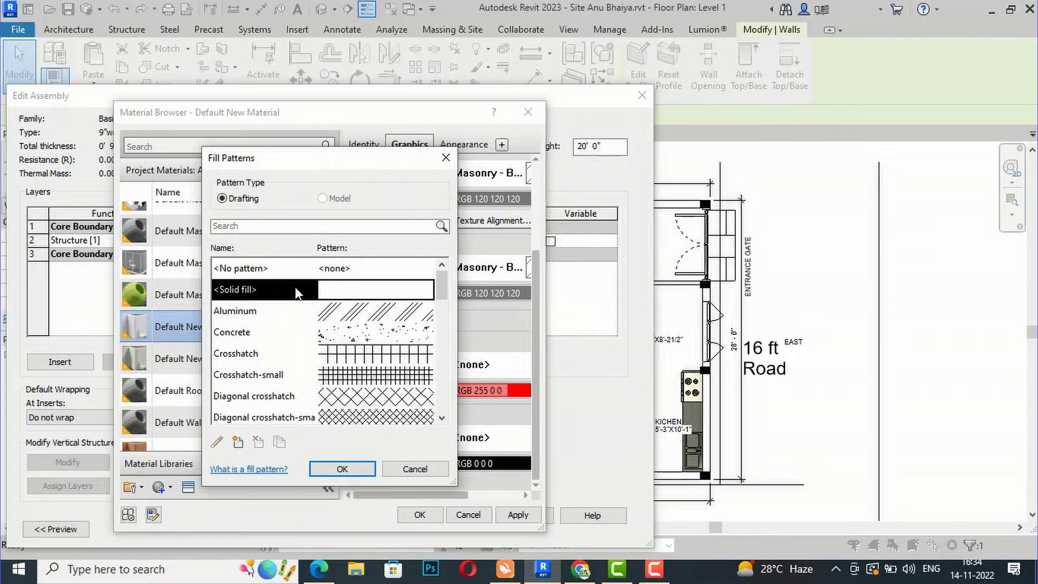
click(342, 468)
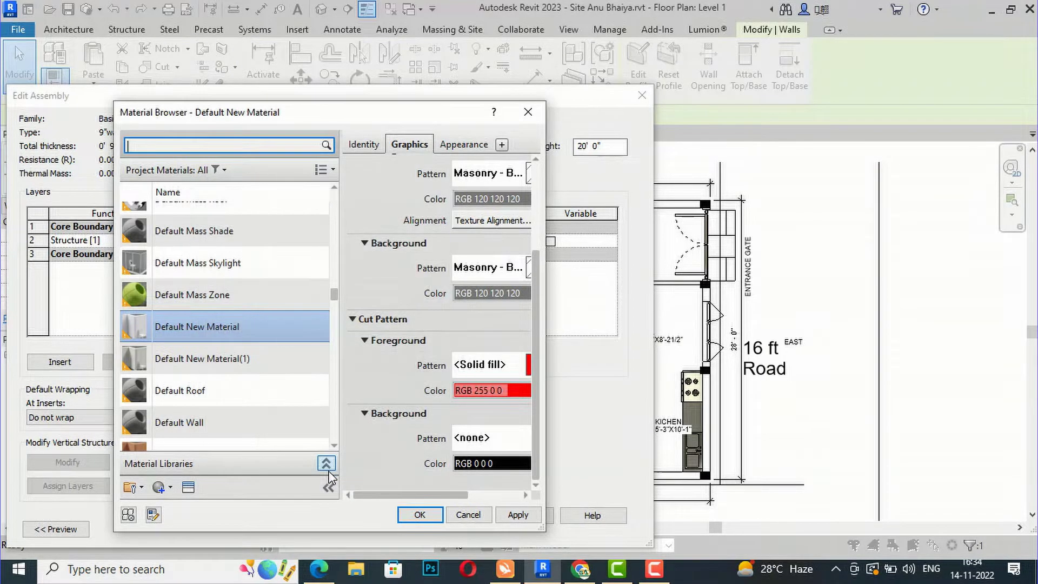
- Set the cut pattern background of Default New Material to a red (RGB 255 0 0) solid fill and apply the wall type changes
click(508, 465)
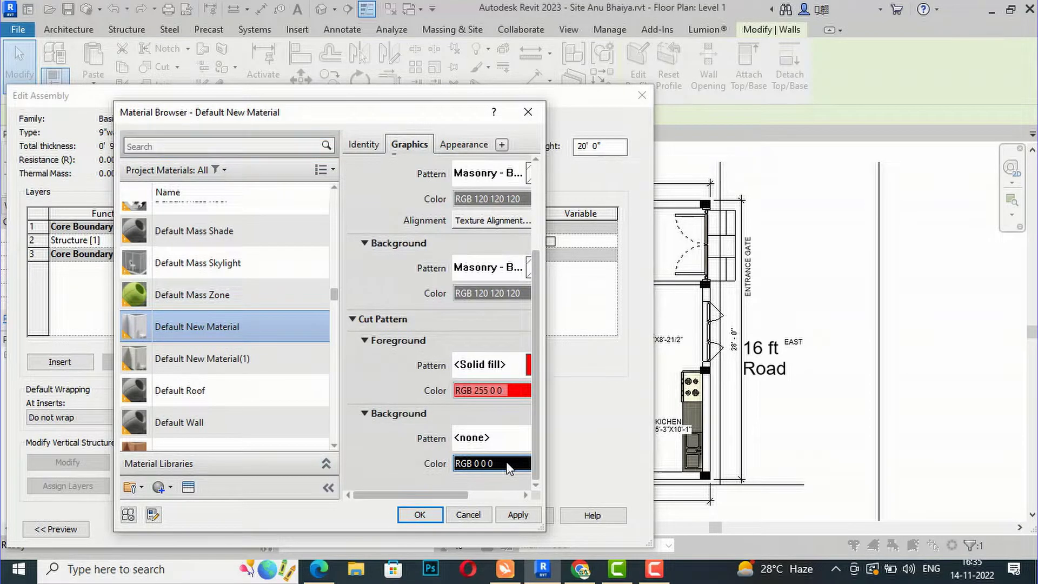
click(191, 336)
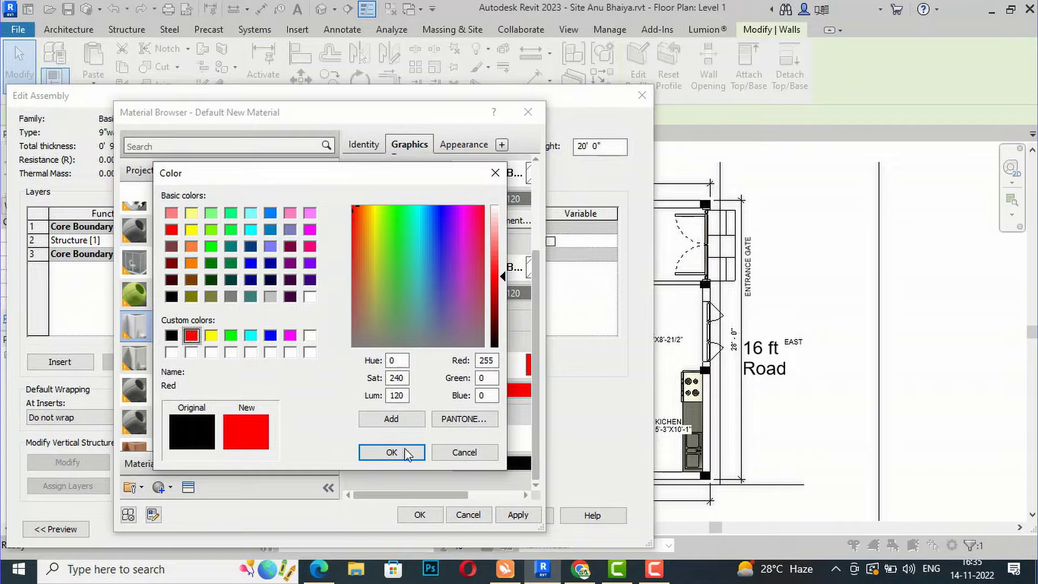
click(403, 451)
click(519, 435)
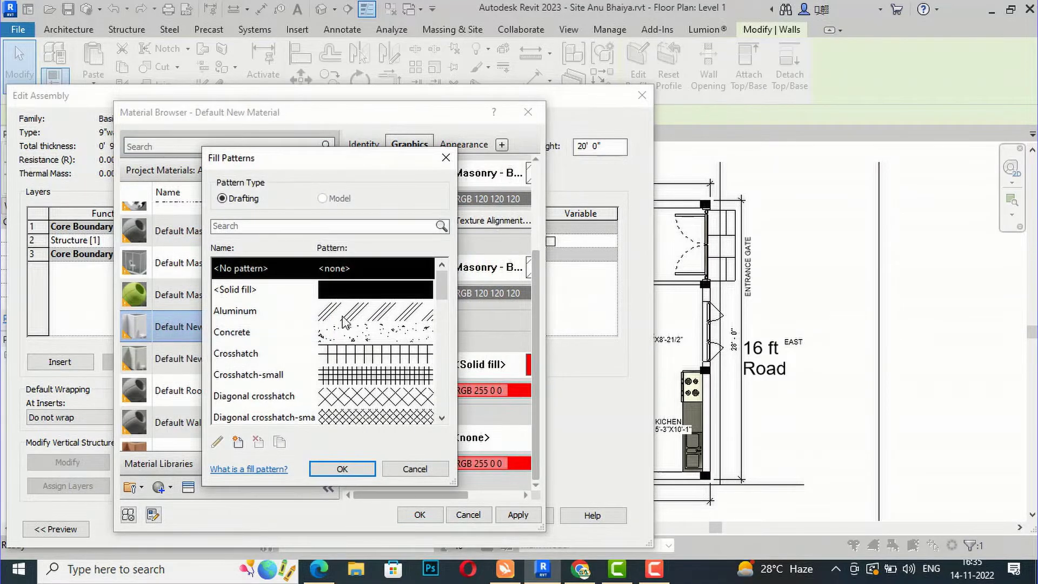
click(346, 294)
click(342, 469)
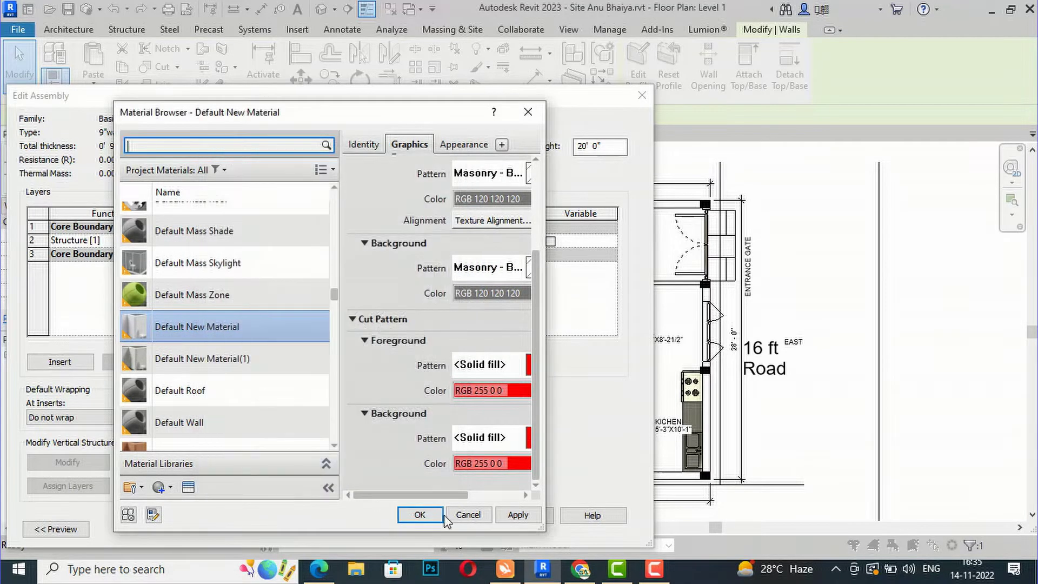
click(513, 517)
click(420, 516)
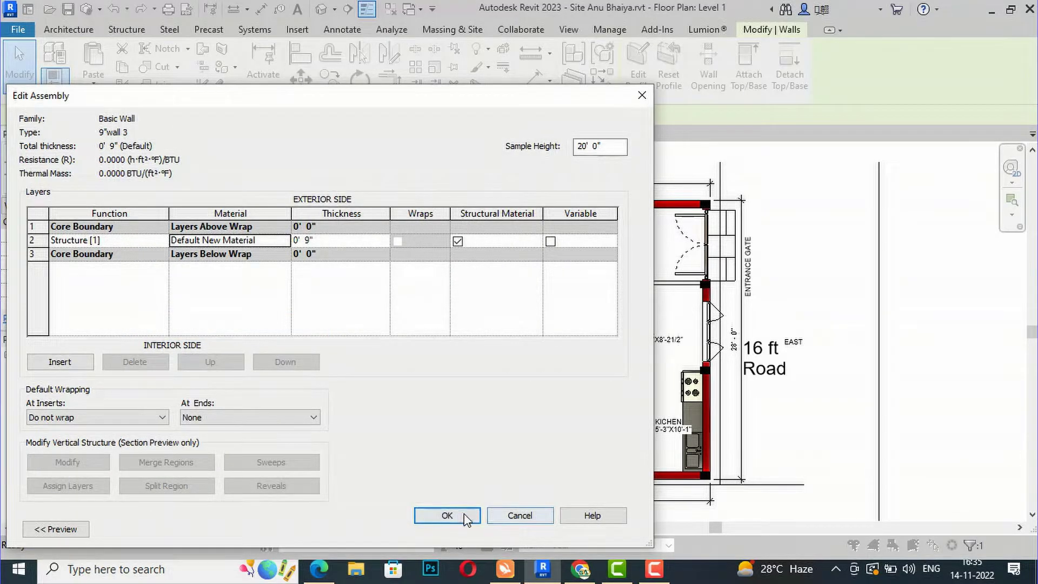
click(464, 514)
click(604, 530)
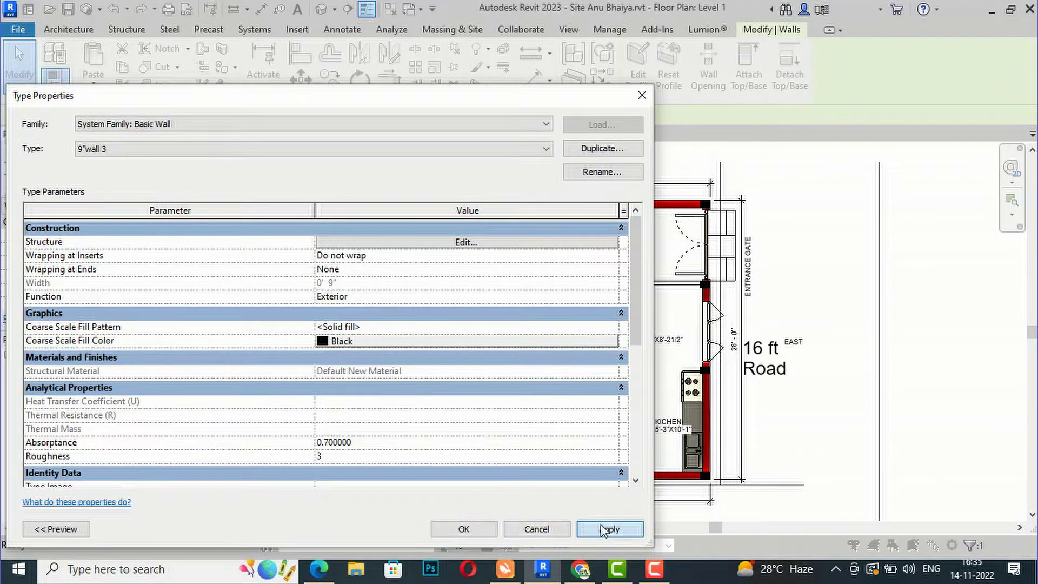
click(464, 529)
click(286, 278)
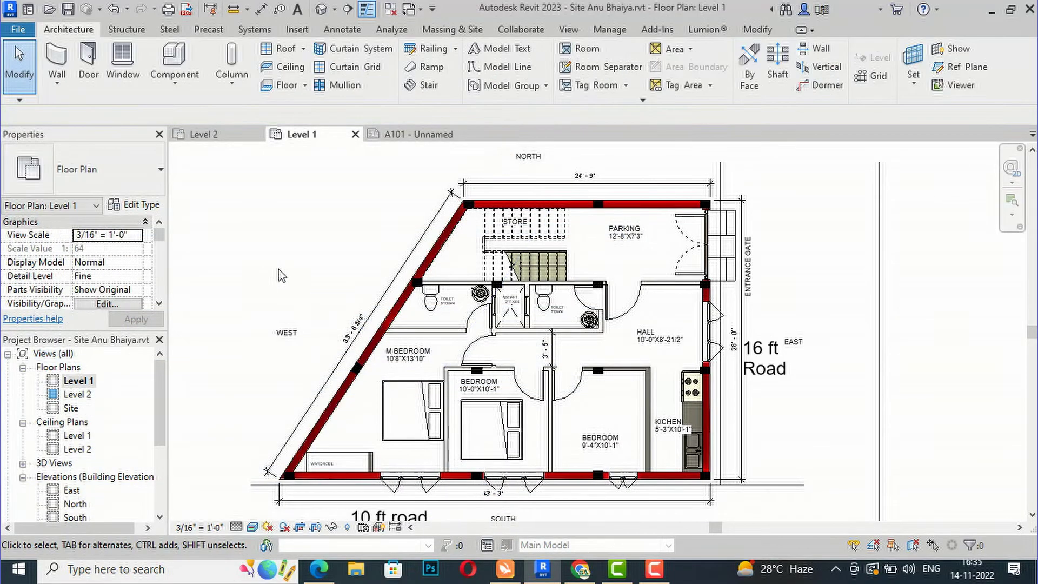
- Open the structure layer's material of the interior wall type used between the two bedrooms
scroll(600, 234, up, 2)
scroll(602, 234, down, 2)
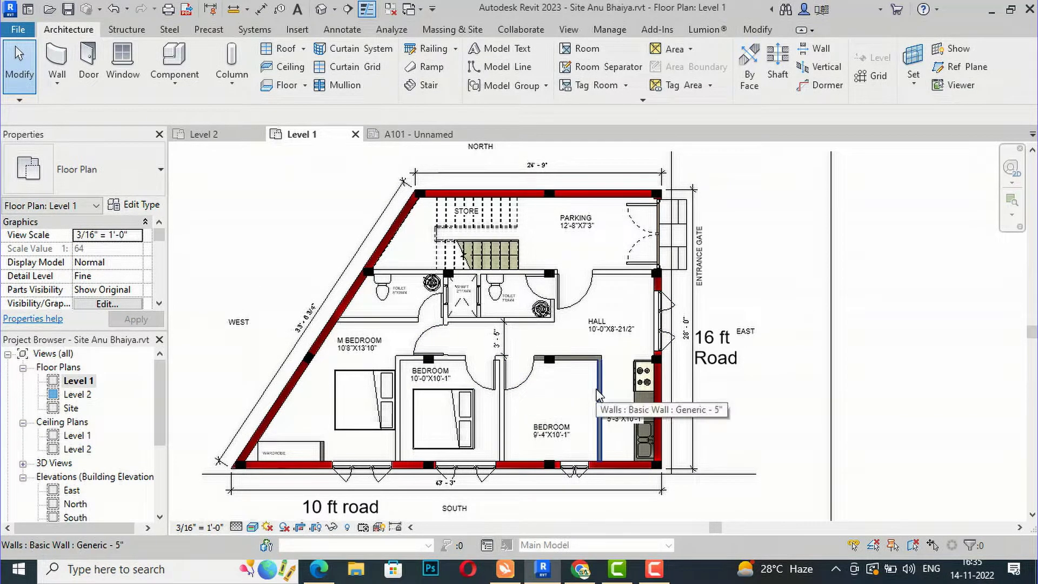
click(598, 396)
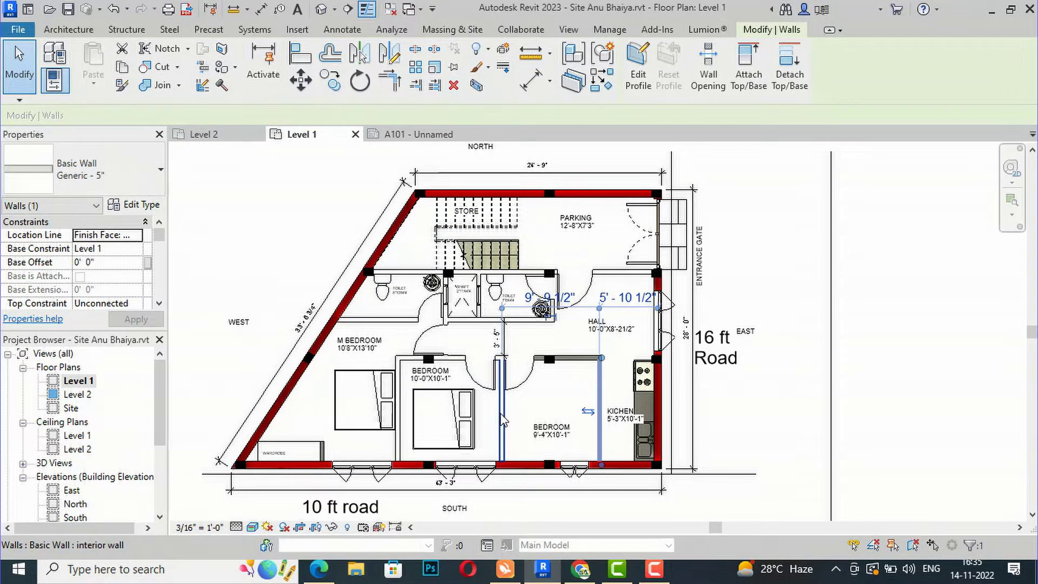
click(503, 419)
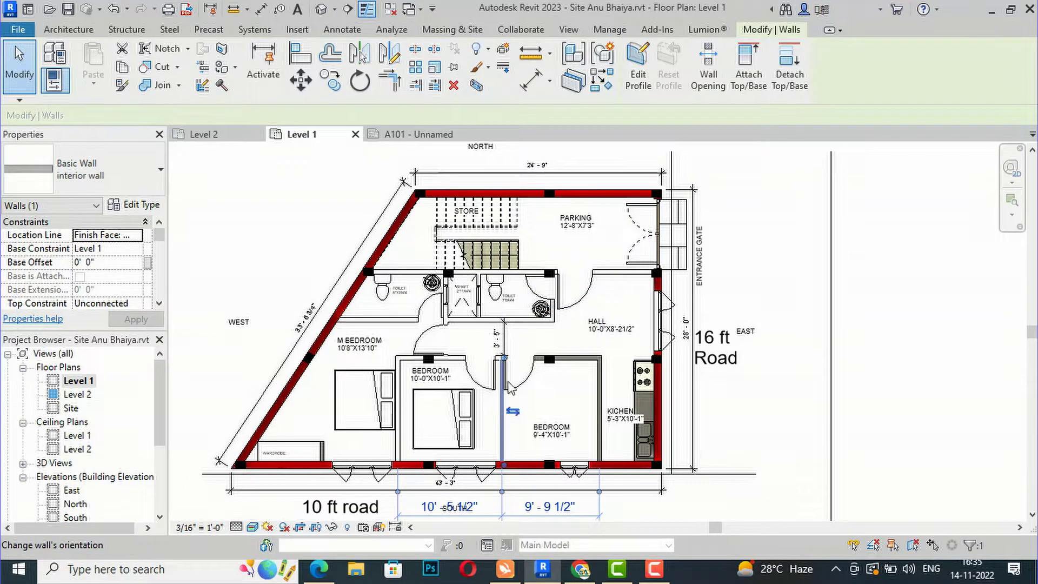
click(135, 205)
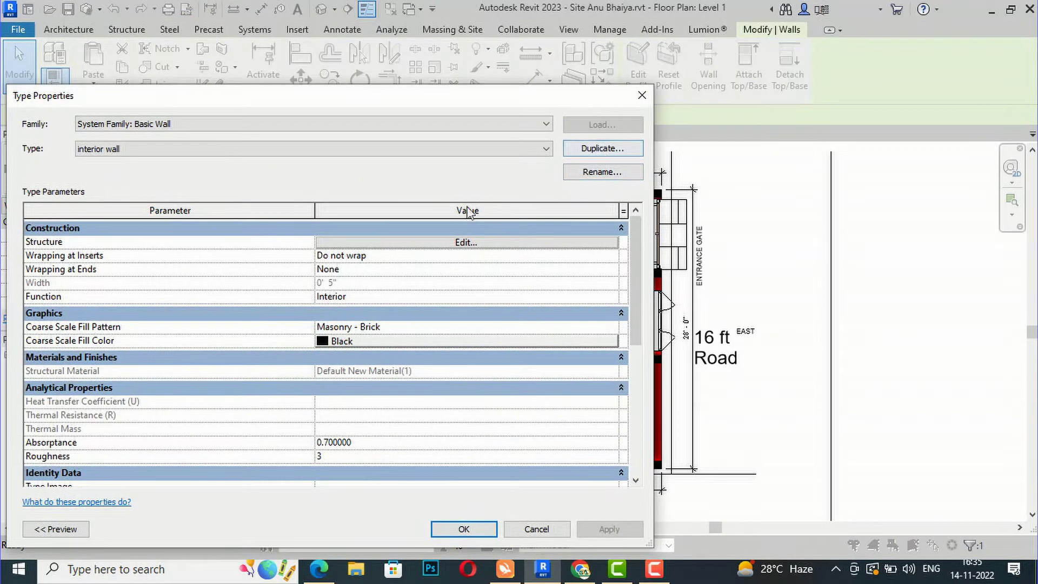
click(465, 242)
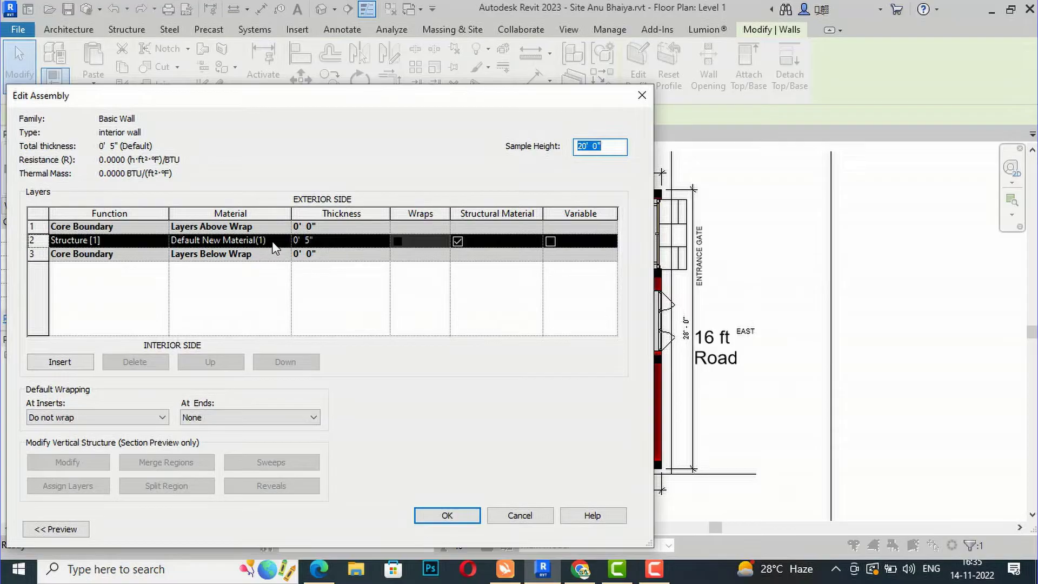
click(286, 238)
click(286, 240)
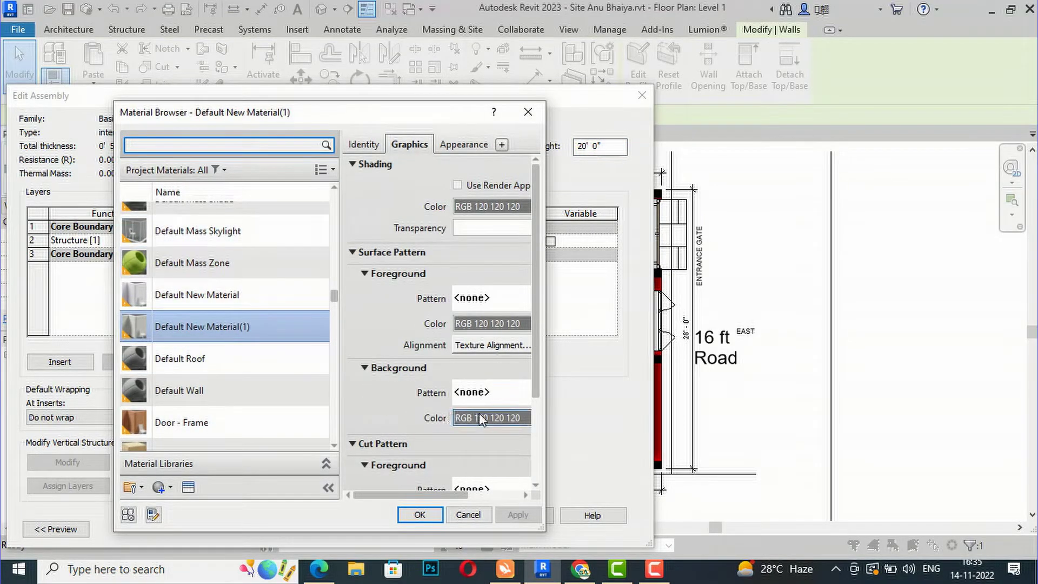
- Set the cut pattern foreground of Default New Material(1) to a red (RGB 255 0 0) solid fill
scroll(491, 460, down, 2)
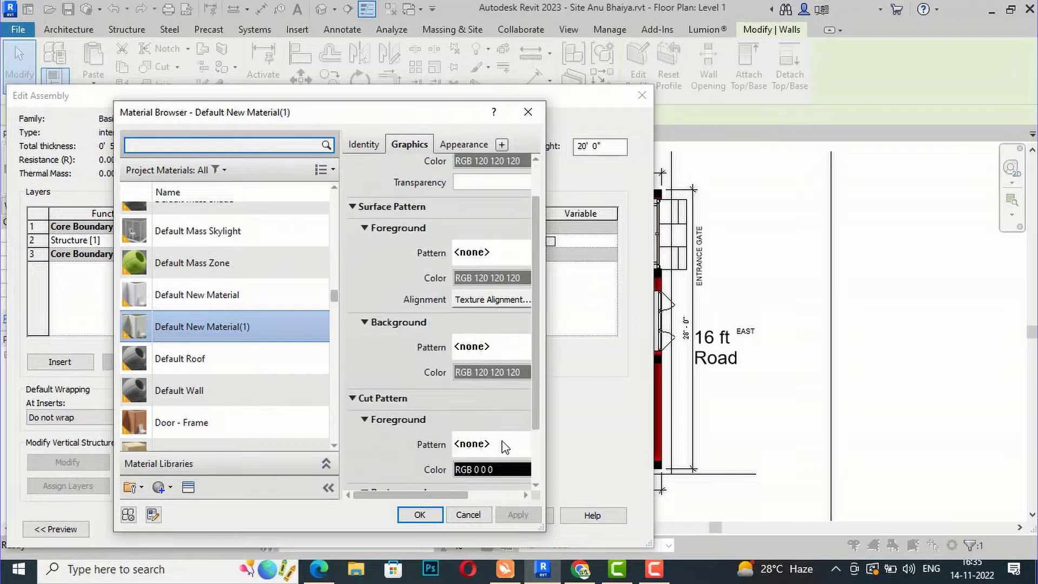
click(503, 470)
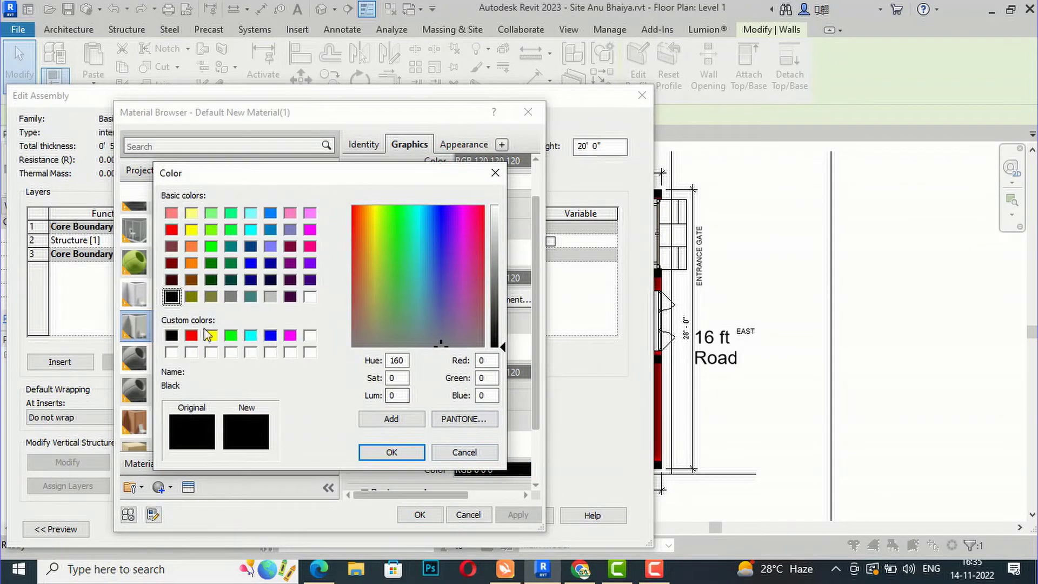
click(190, 335)
click(391, 452)
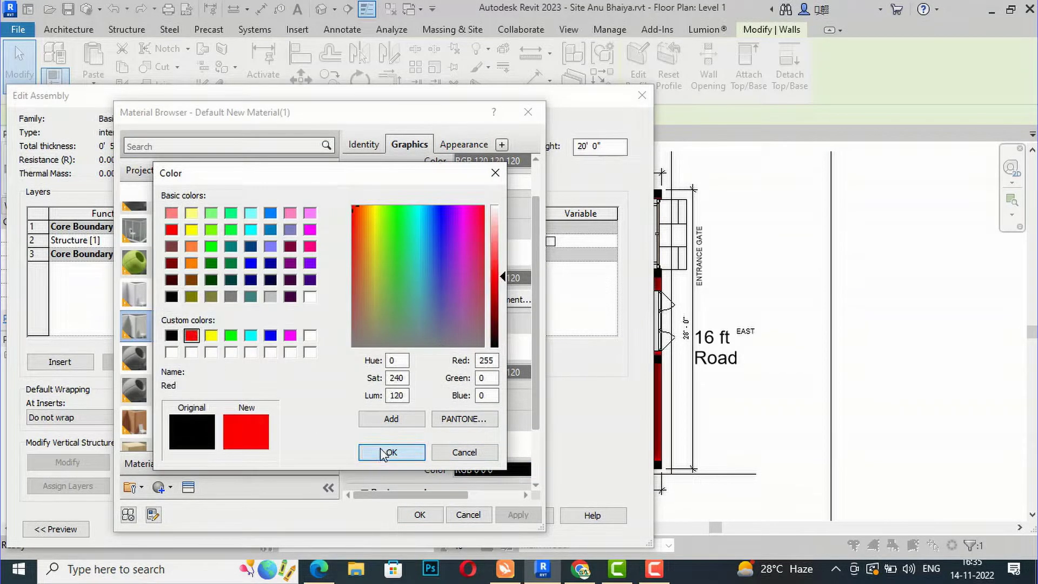
click(503, 446)
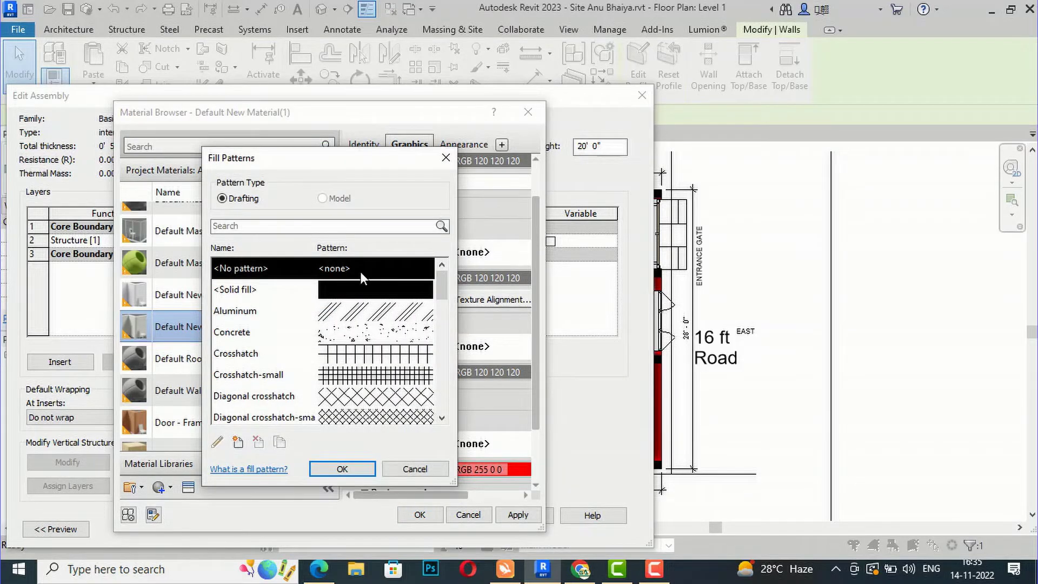
click(351, 301)
click(342, 469)
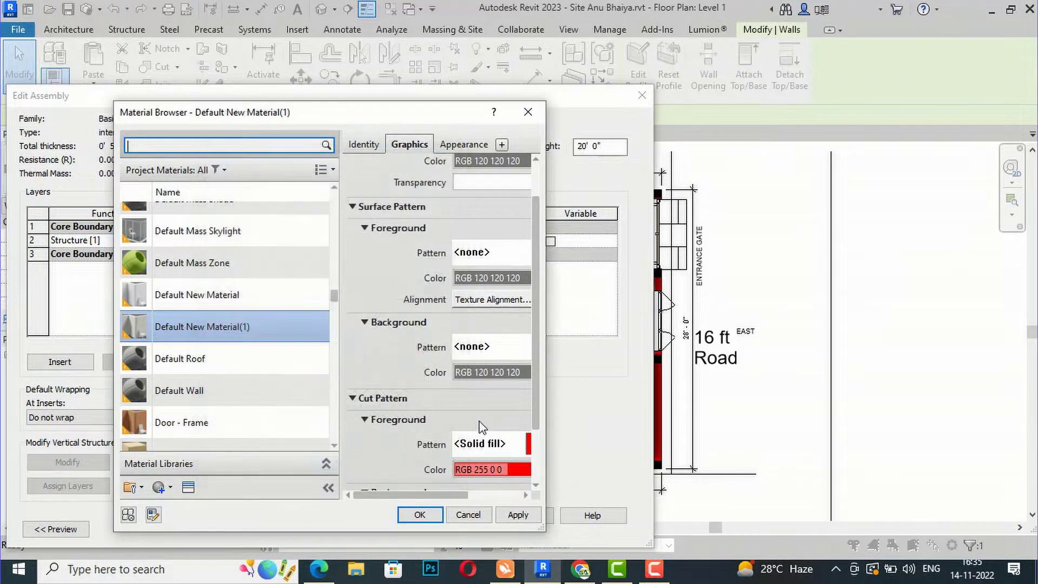
- Set the cut pattern background of Default New Material(1) to a red (RGB 255 0 0) solid fill and apply the interior wall type changes
scroll(481, 419, down, 3)
click(500, 444)
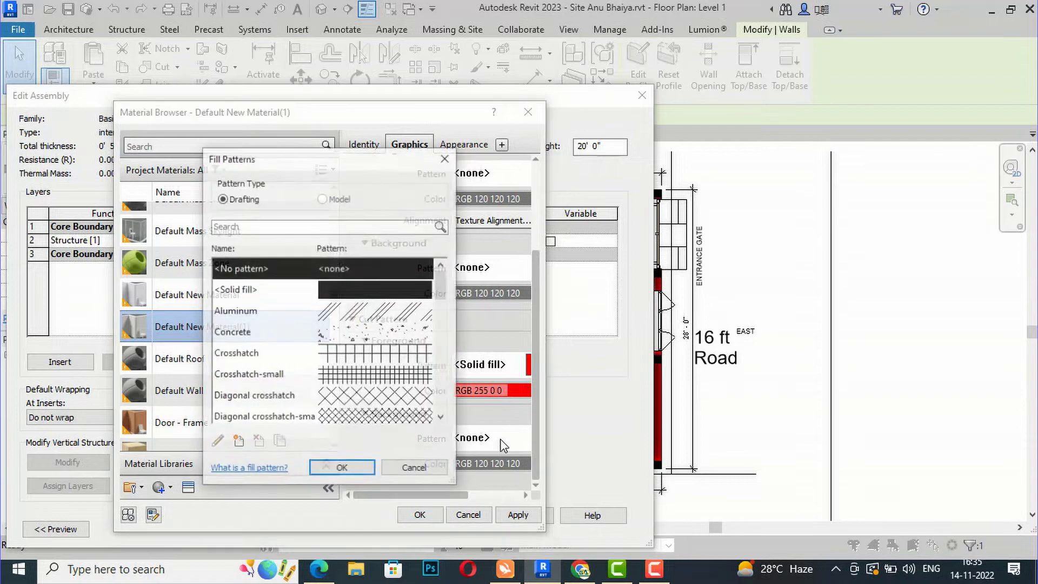
click(367, 302)
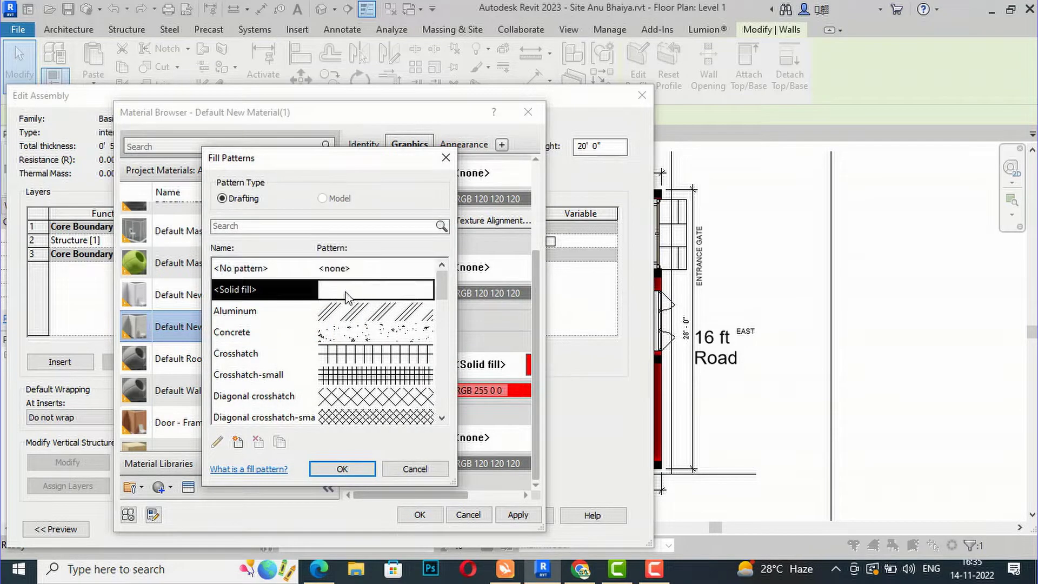
click(350, 467)
click(461, 463)
click(191, 336)
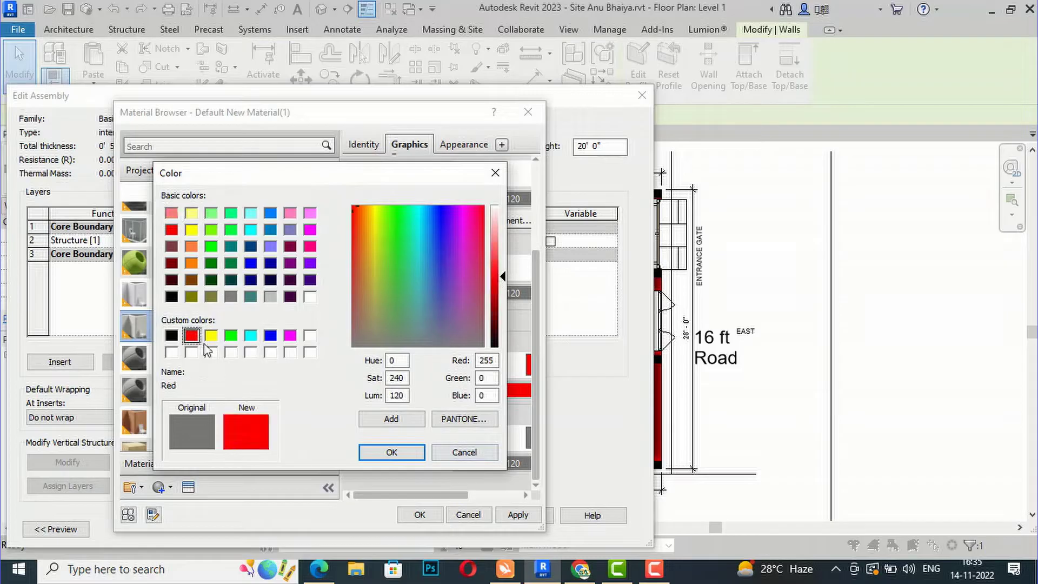
click(376, 455)
click(518, 516)
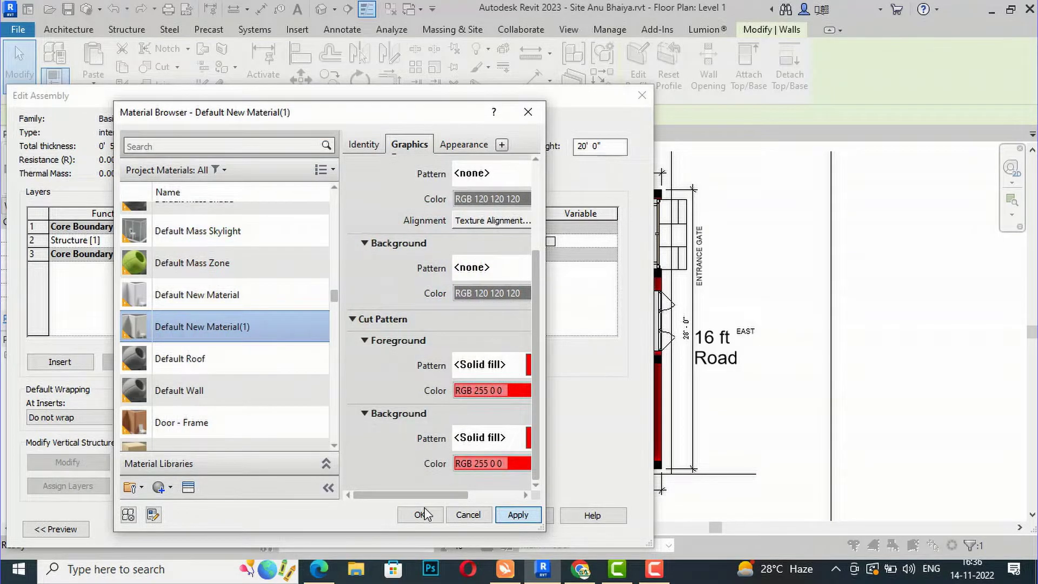
click(421, 515)
click(451, 516)
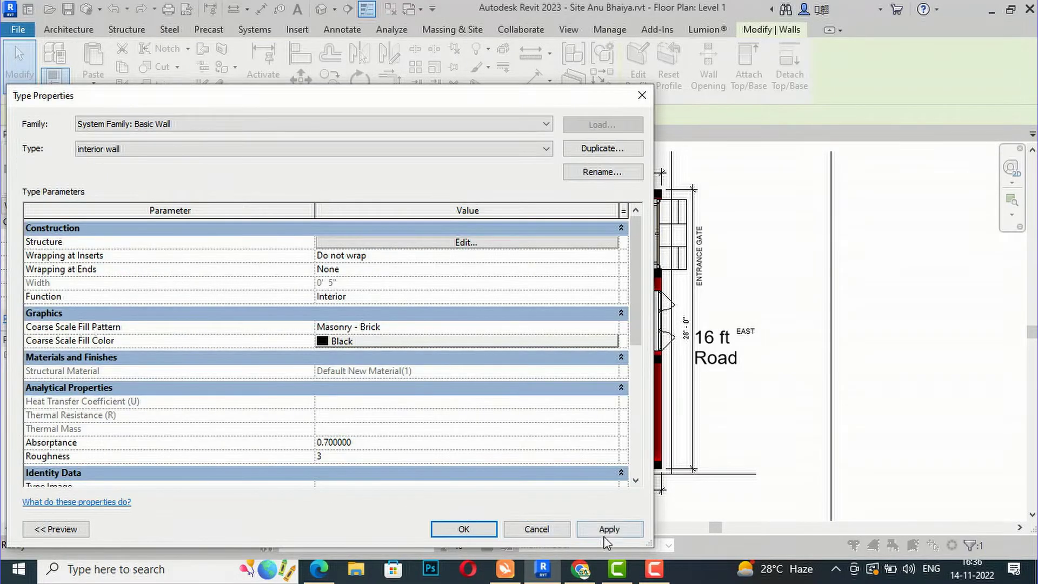
click(464, 529)
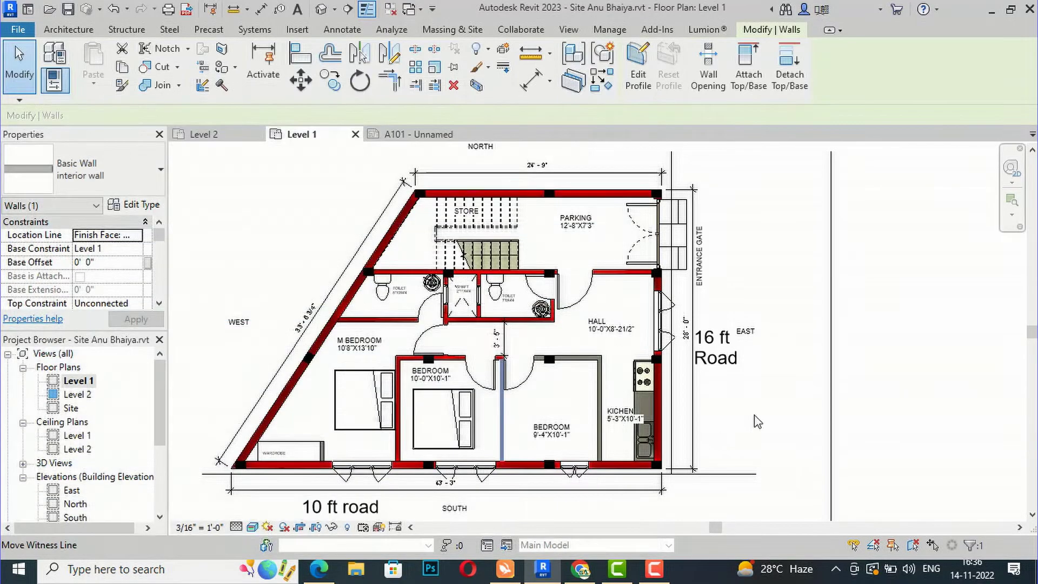
click(877, 396)
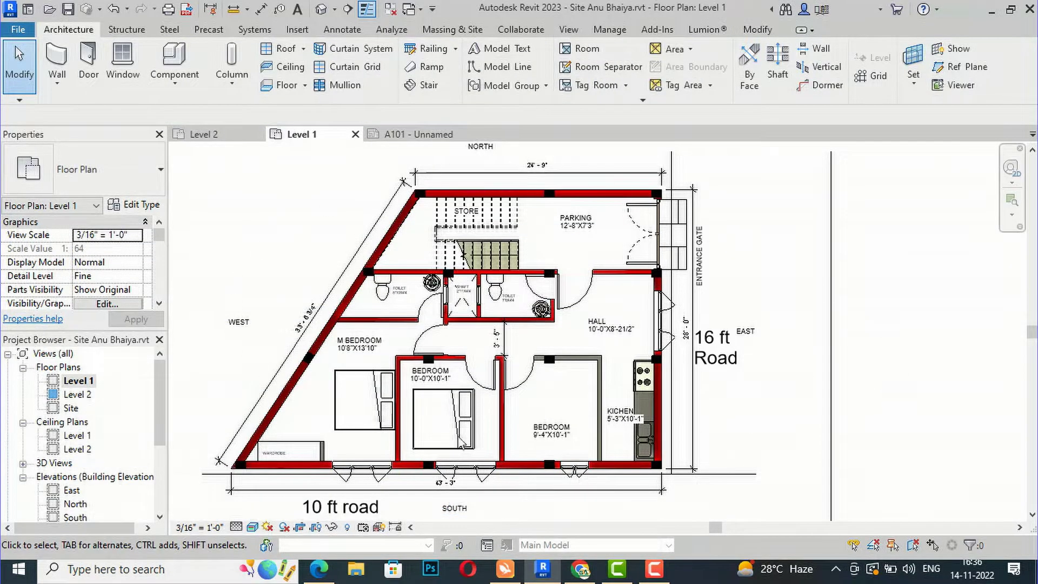
- Duplicate the type of the gray wall between the bedroom and the kitchen as Generic - 5" 2
scroll(514, 464, up, 2)
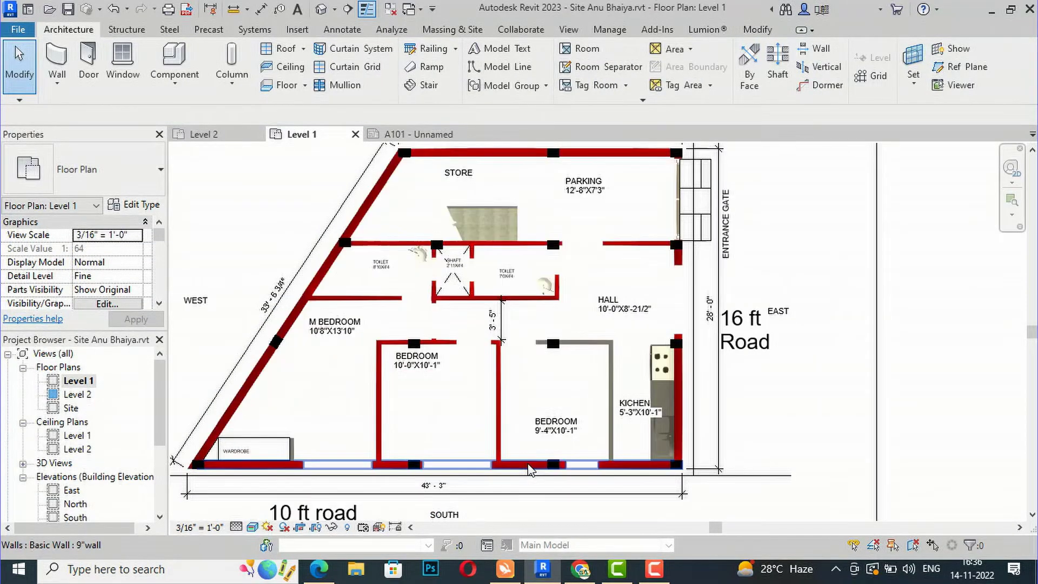
click(612, 365)
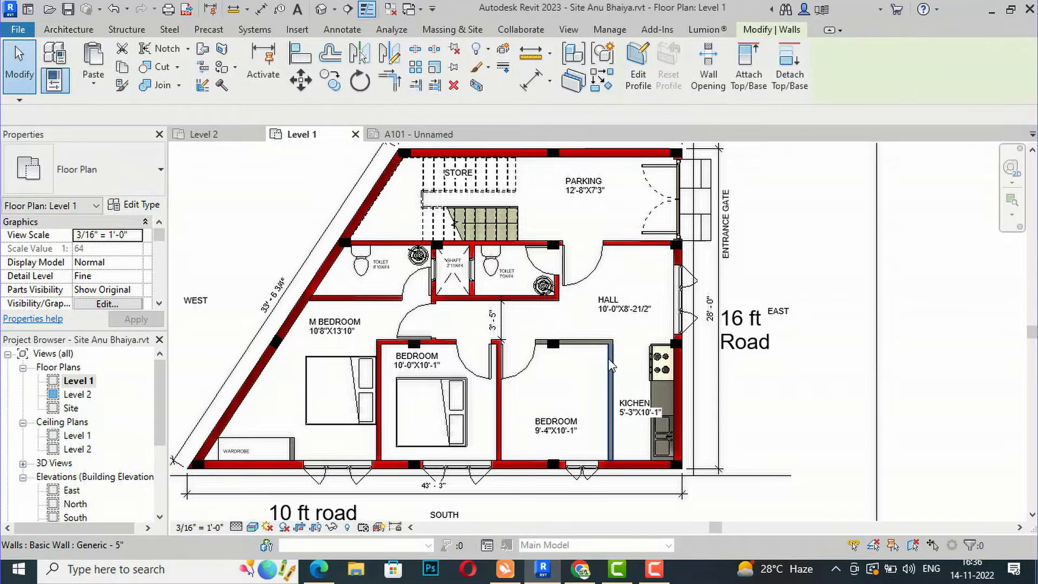
click(142, 208)
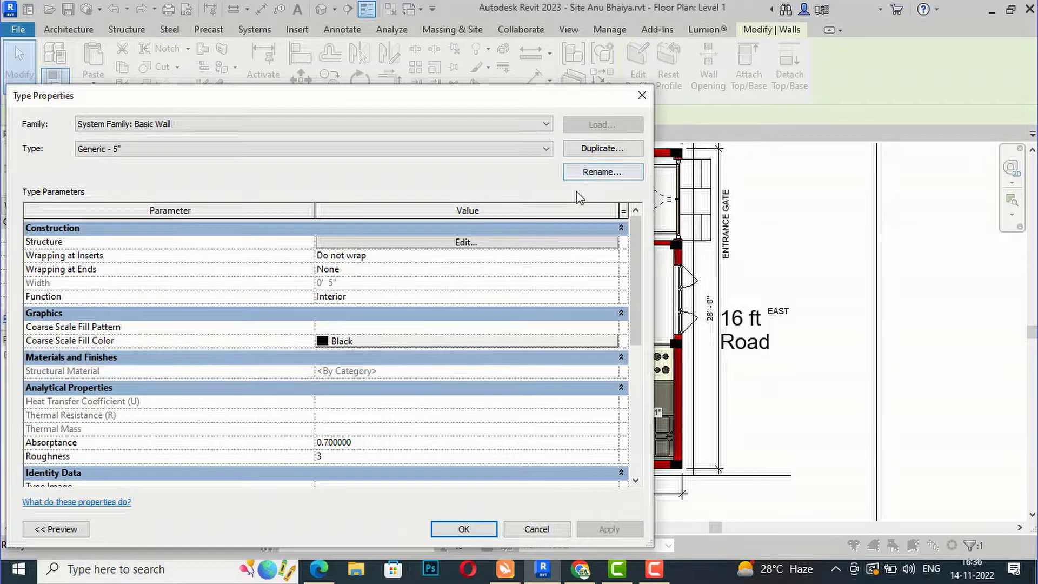
click(592, 158)
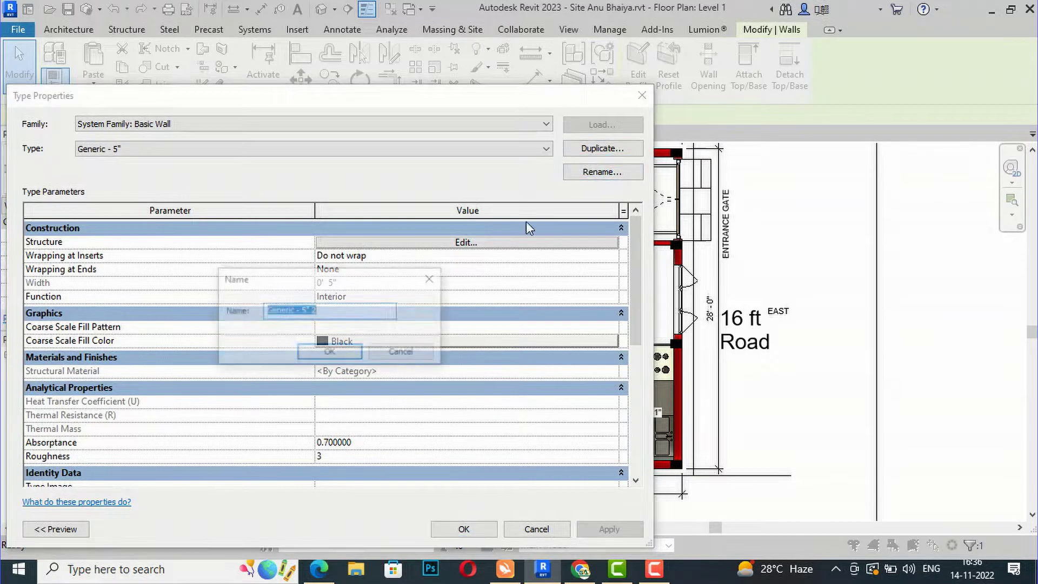
click(332, 352)
- Assign Default New Material(1) to the structure layer of the Generic - 5" 2 wall type and apply the type changes
click(441, 231)
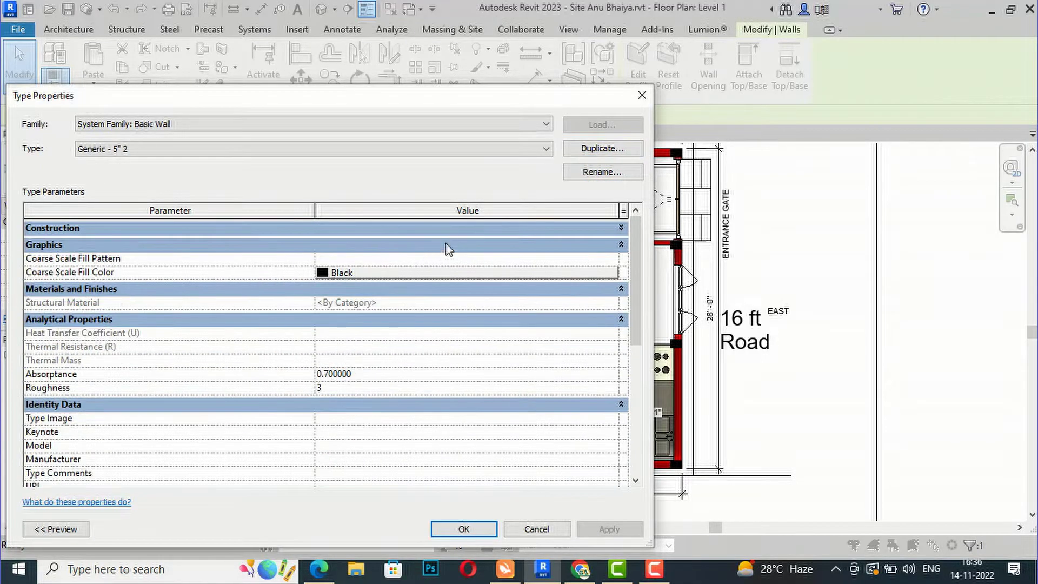
click(445, 244)
click(446, 244)
click(429, 230)
click(442, 243)
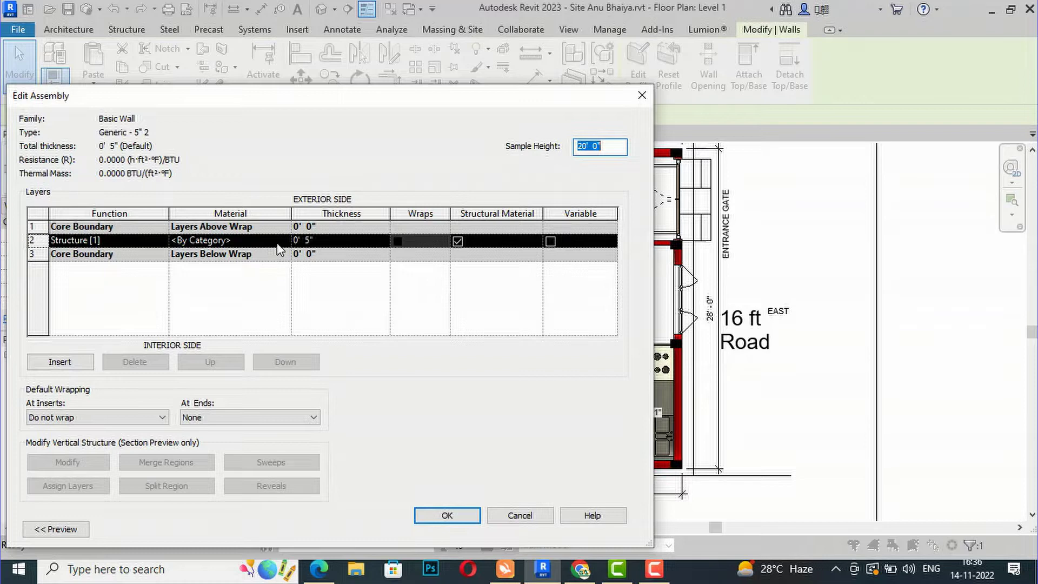
click(278, 243)
click(285, 240)
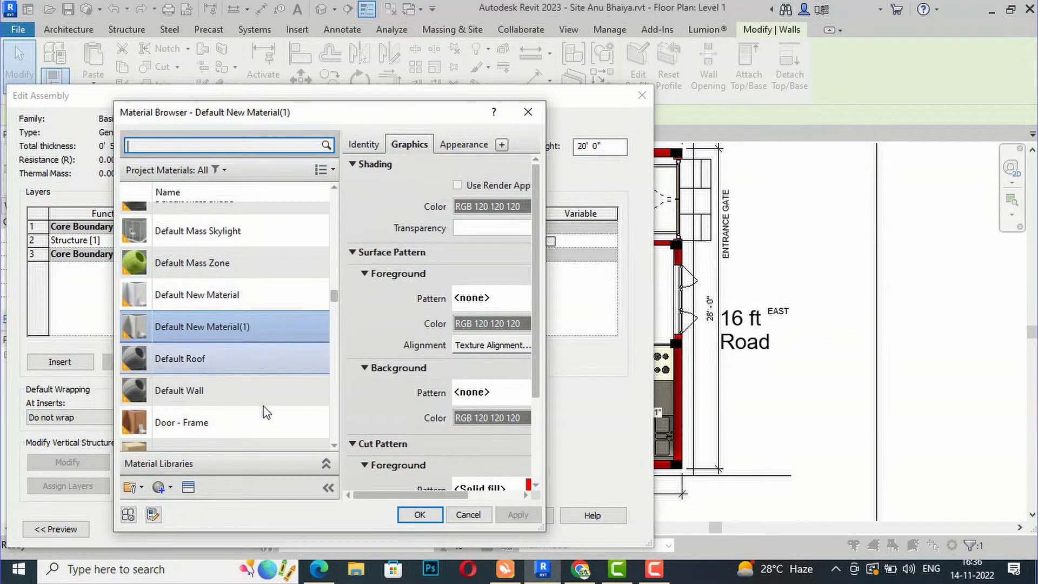
click(171, 488)
click(188, 311)
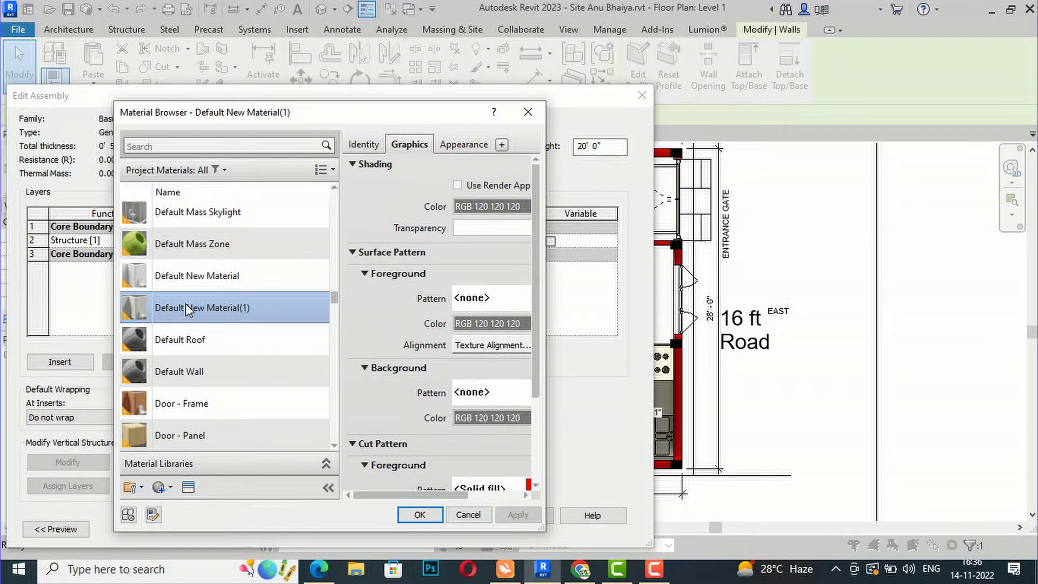
click(421, 515)
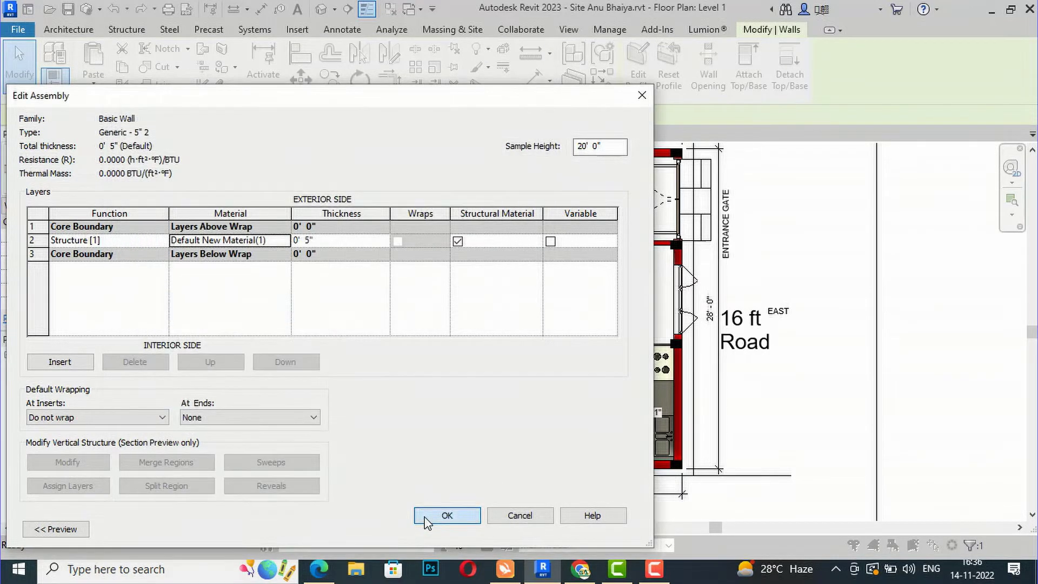
click(424, 516)
click(589, 532)
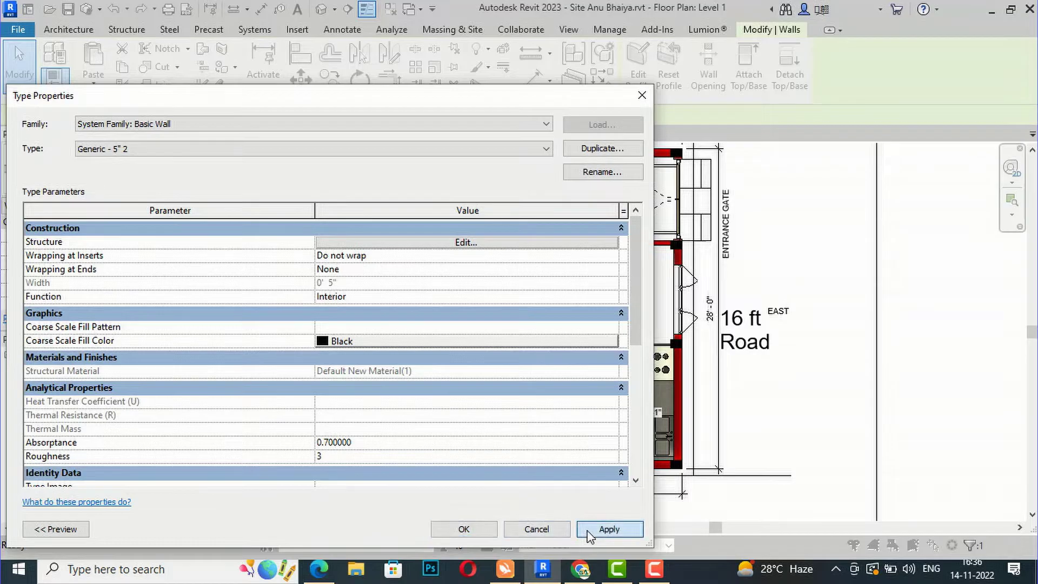
click(464, 529)
click(821, 405)
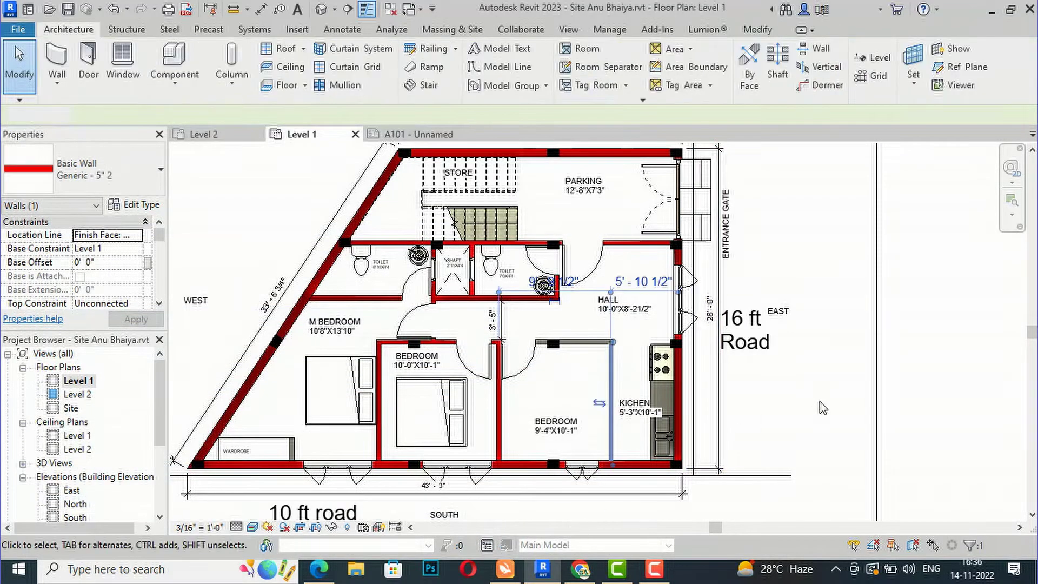
- Match the type of the remaining gray wall between the bedroom and the hall to the red bedroom-kitchen wall
scroll(638, 365, up, 2)
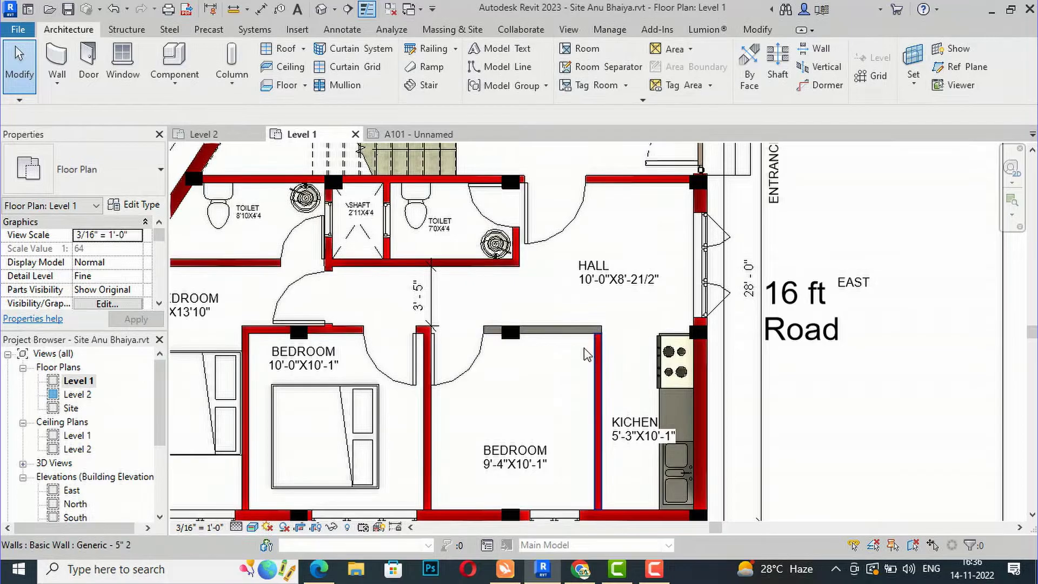
click(575, 335)
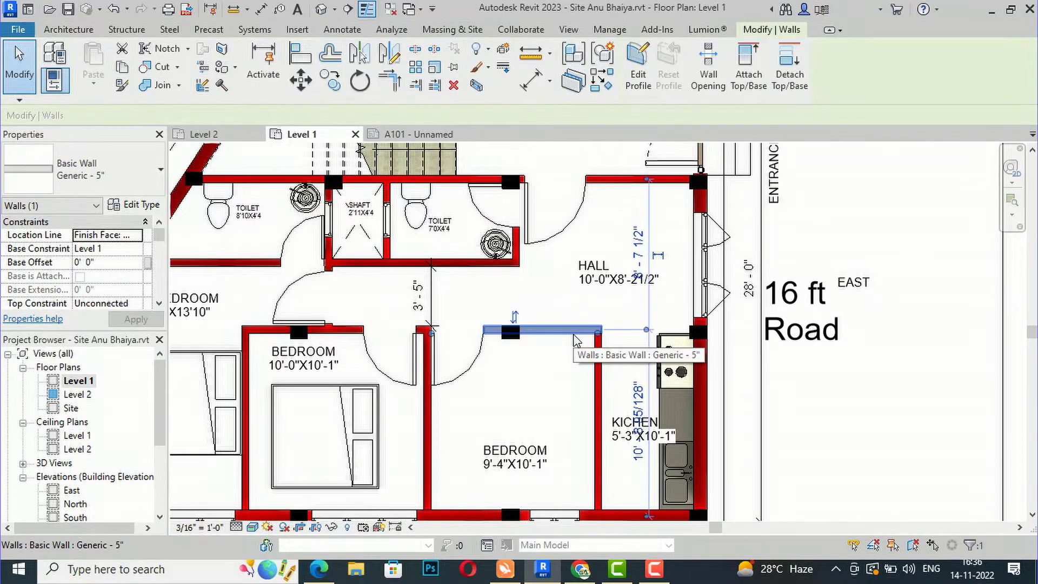
click(123, 85)
click(596, 370)
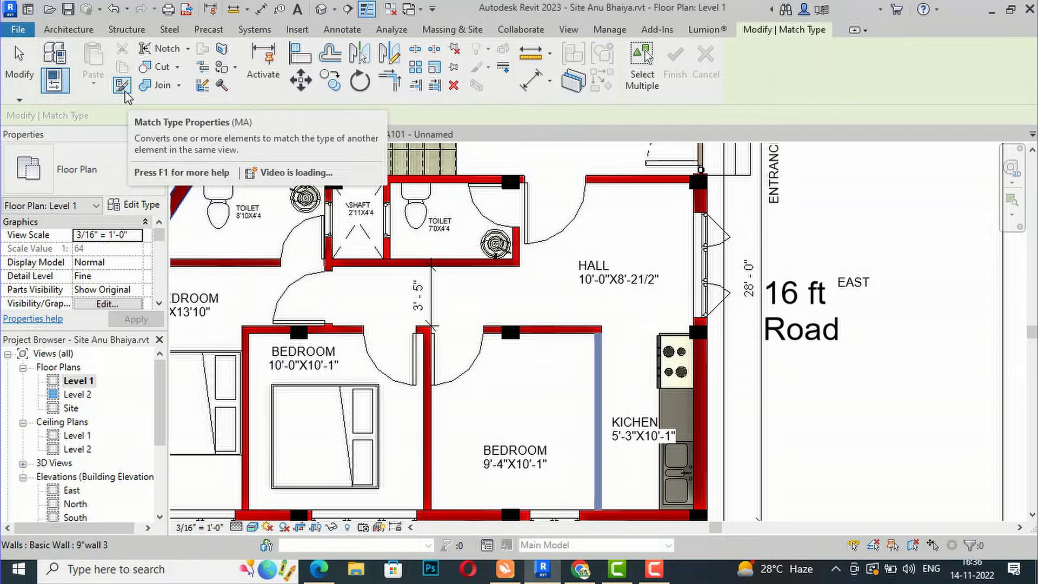
key(Escape)
scroll(610, 316, down, 2)
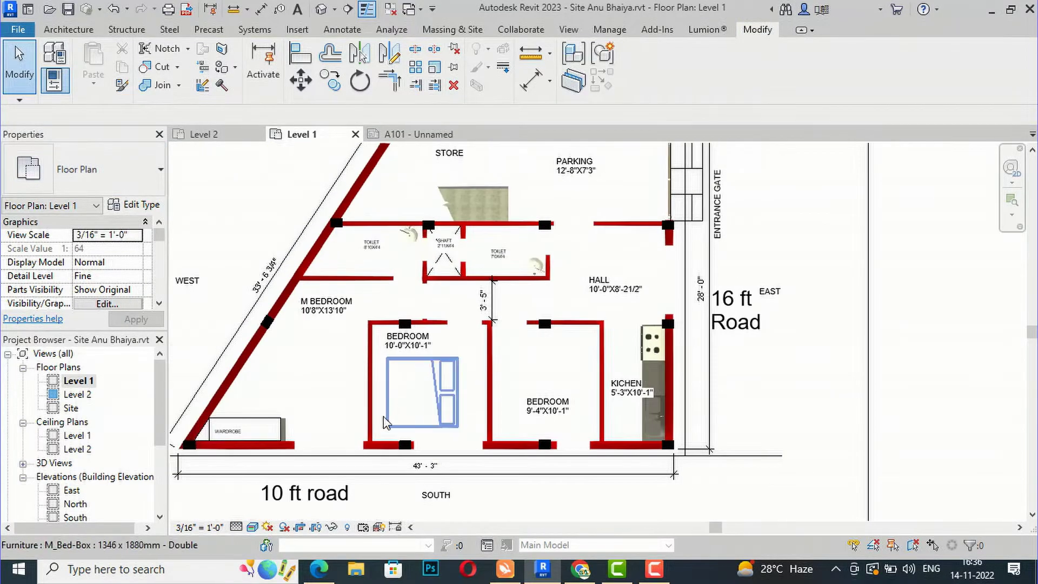
scroll(384, 416, down, 1)
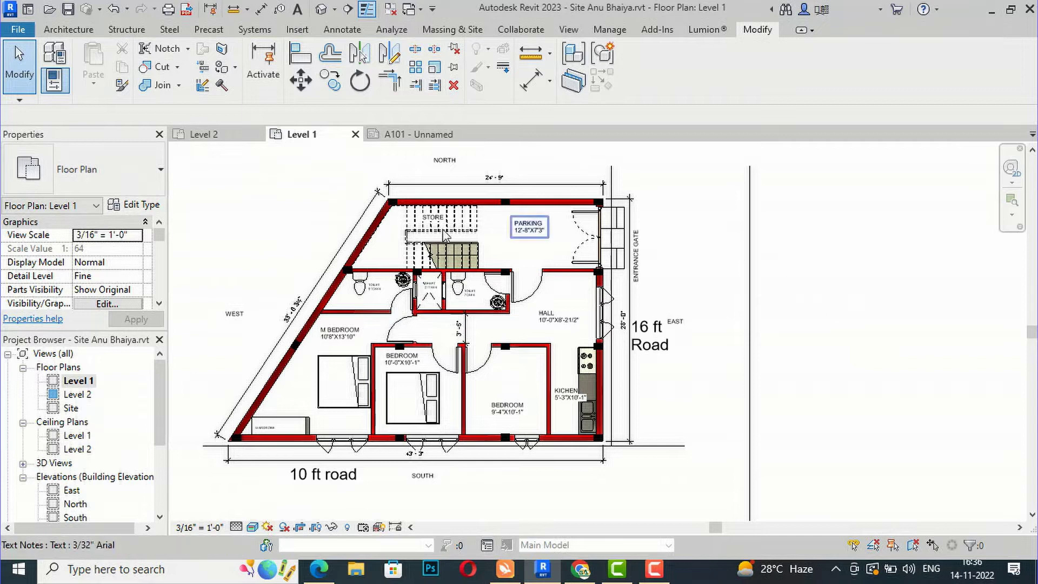
scroll(232, 425, up, 1)
scroll(476, 168, up, 1)
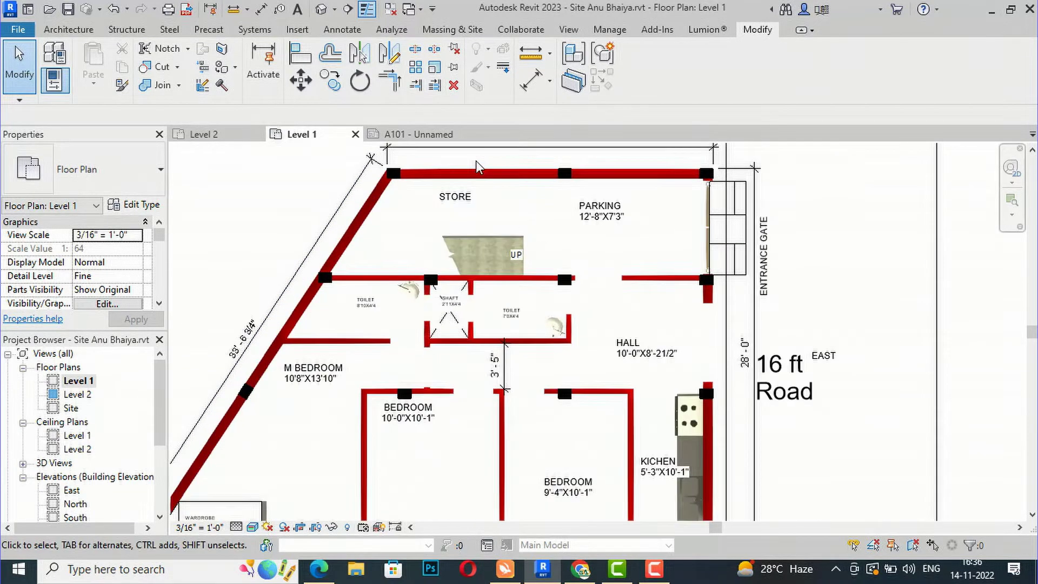
- For the new floor, duplicate the Generic - 12" floor type as PARKING
scroll(395, 238, down, 1)
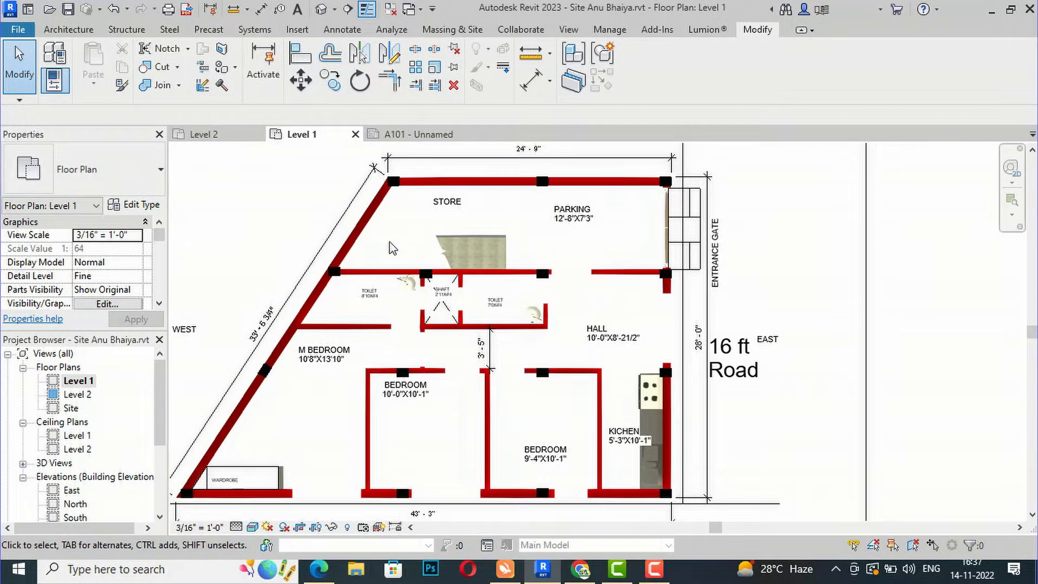
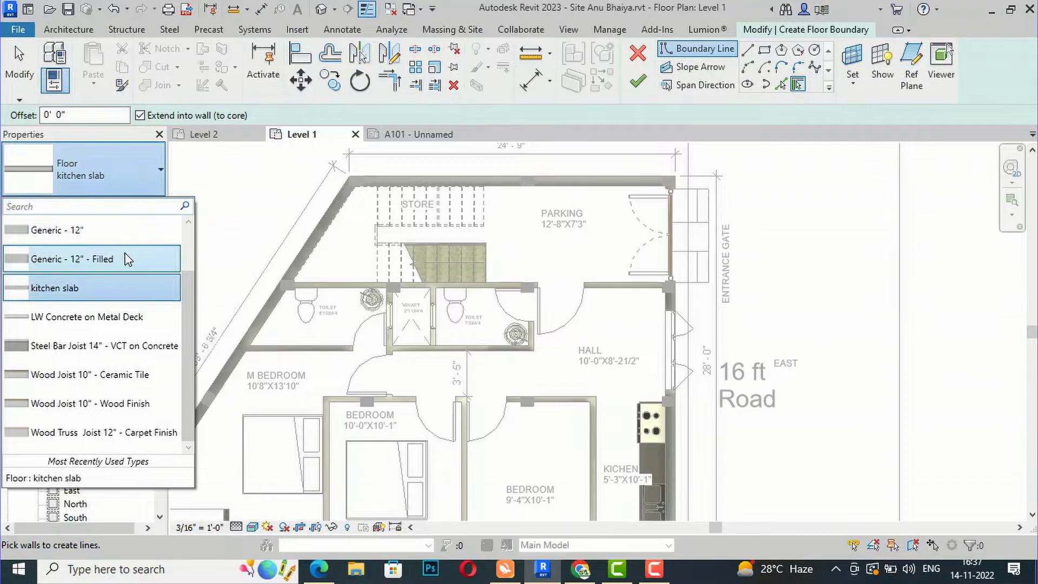
scroll(115, 370, up, 2)
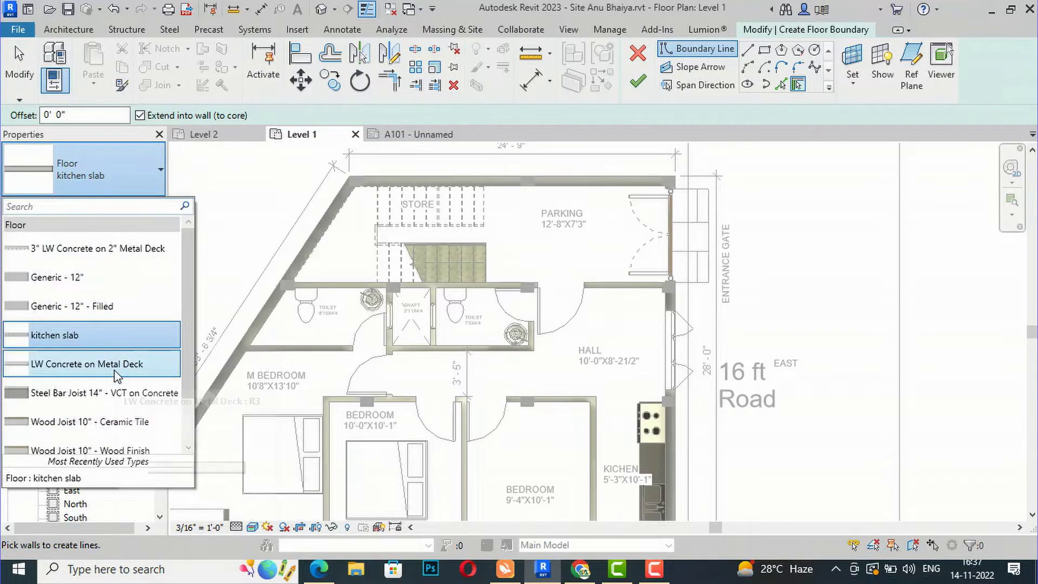
click(70, 291)
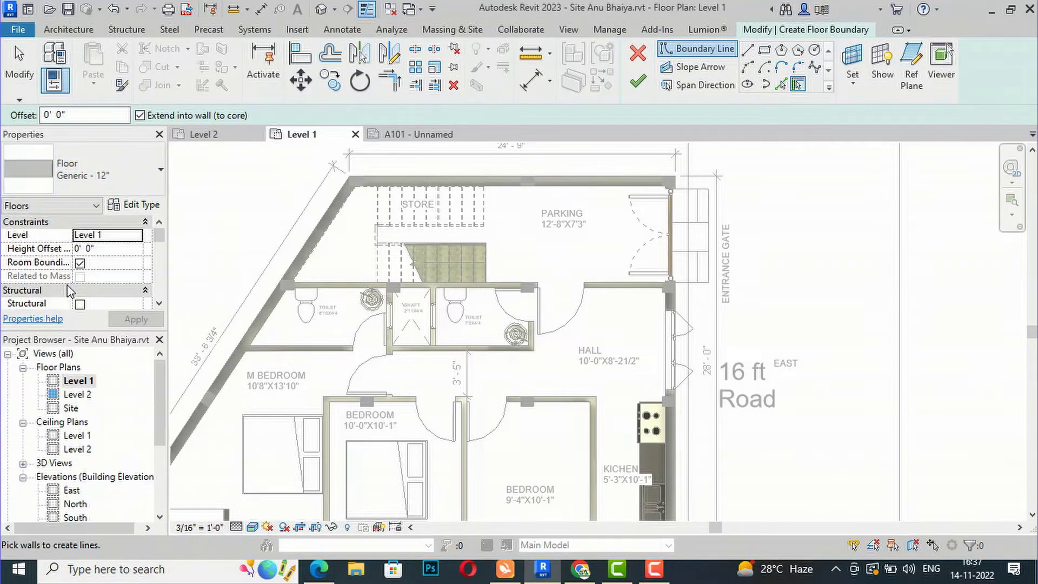
click(144, 205)
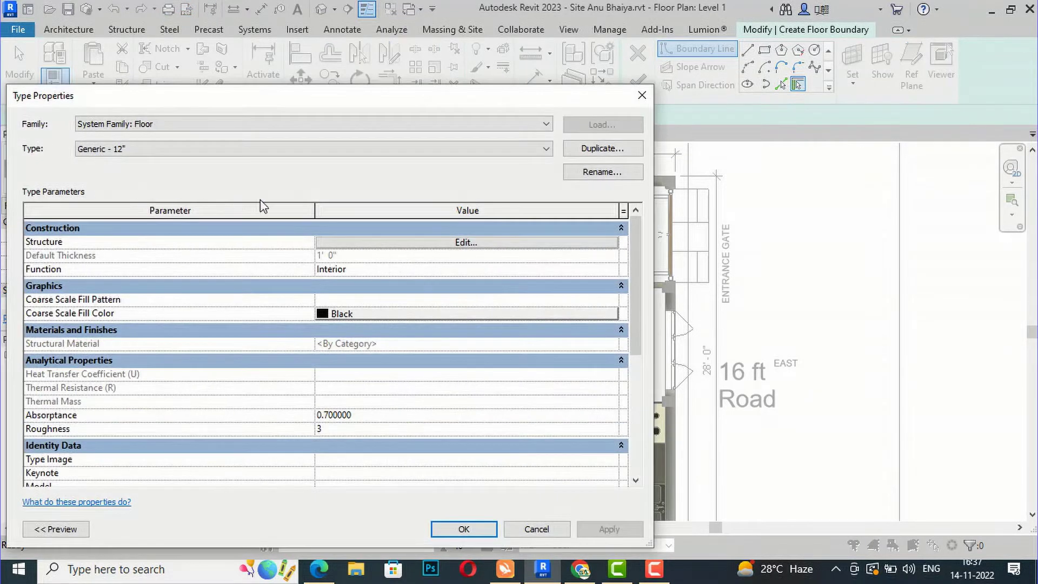
click(595, 148)
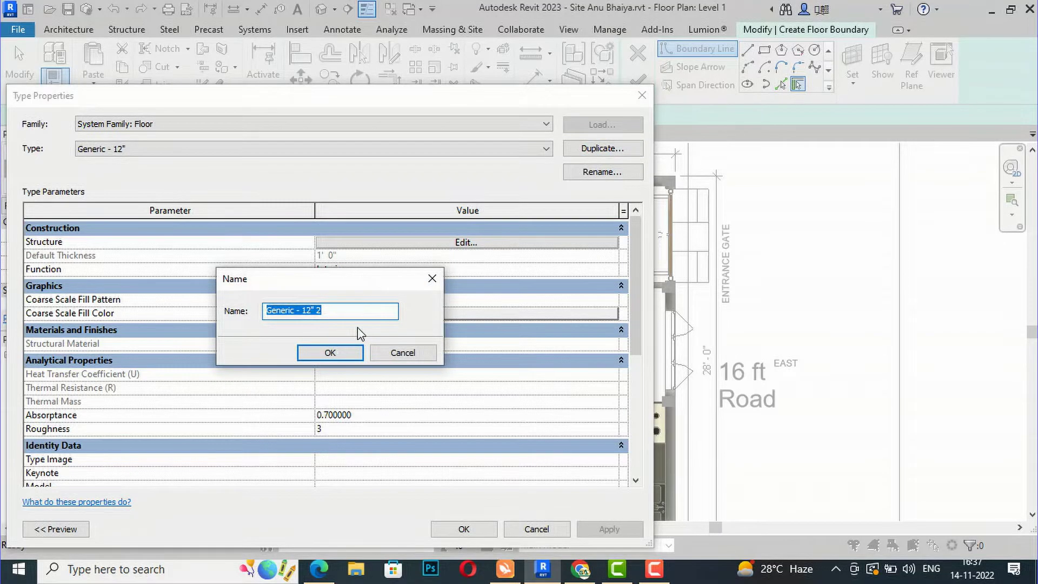
text(PARKING)
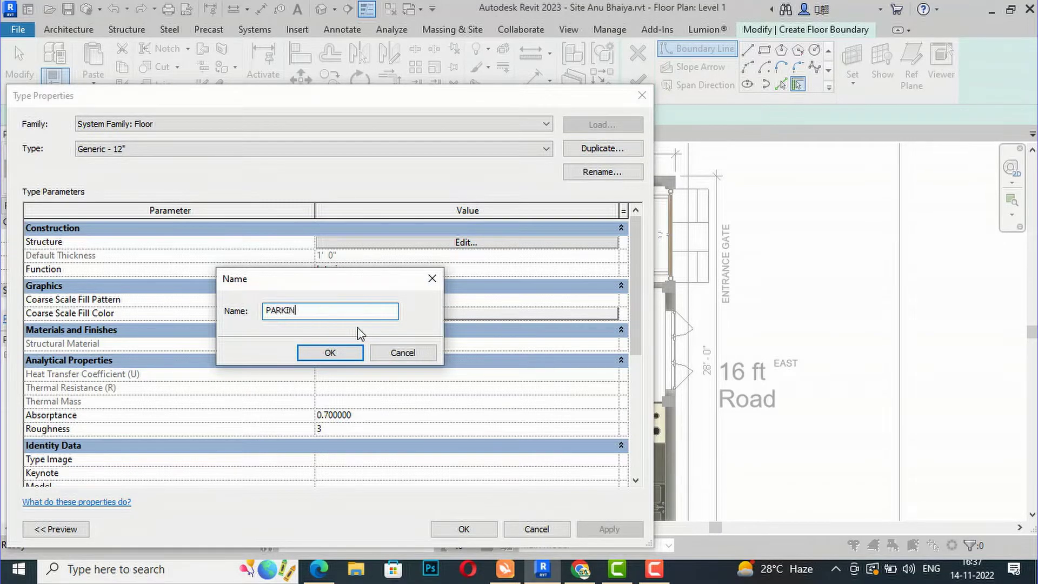
click(302, 358)
- Set the structure layer thickness of the PARKING floor type to 6"
click(373, 245)
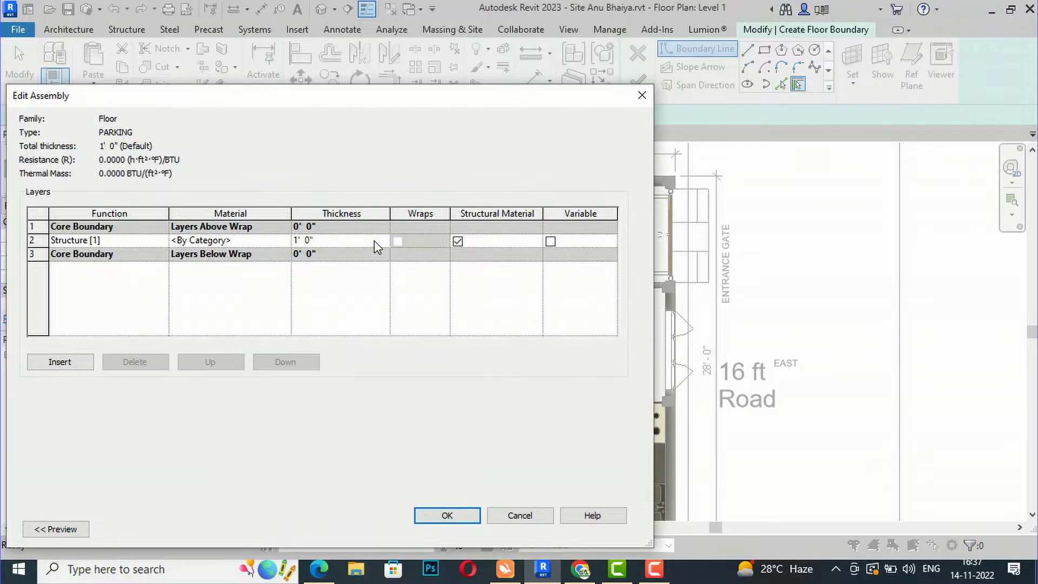
click(340, 238)
text(6)
- Create a new material for the structure layer of the PARKING floor type
click(286, 243)
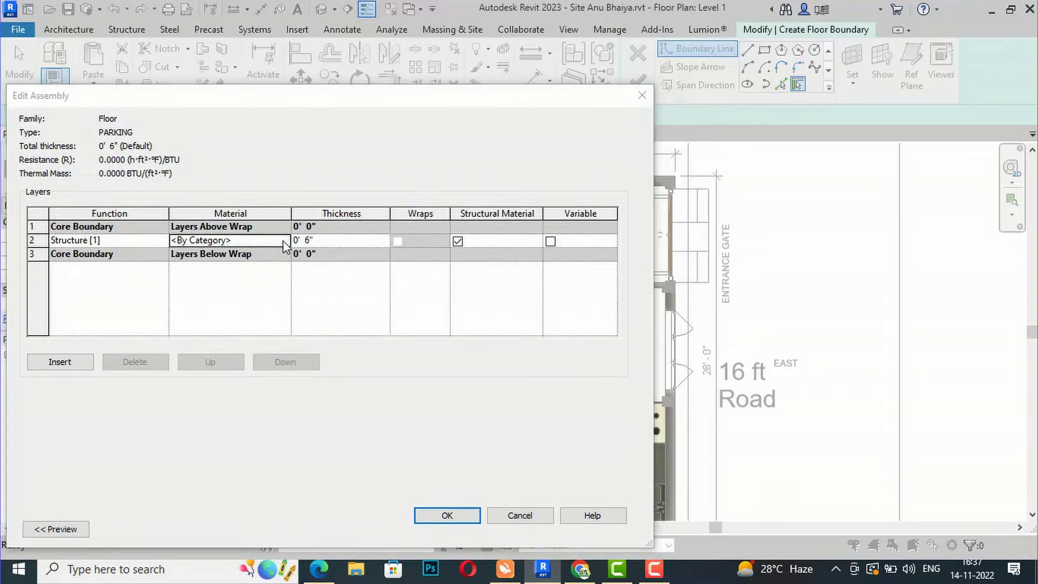
click(286, 240)
scroll(260, 389, down, 1)
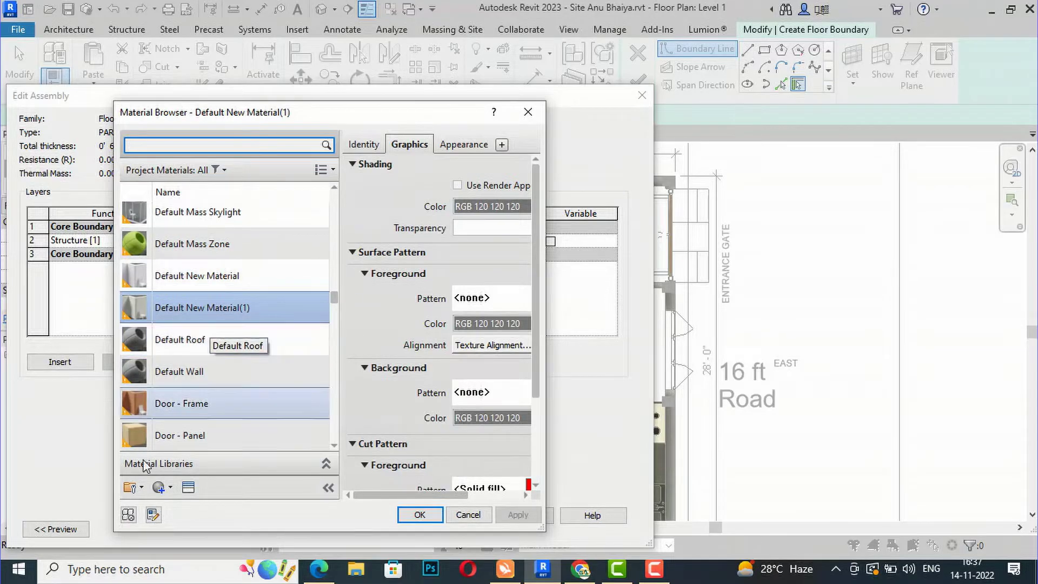
click(170, 488)
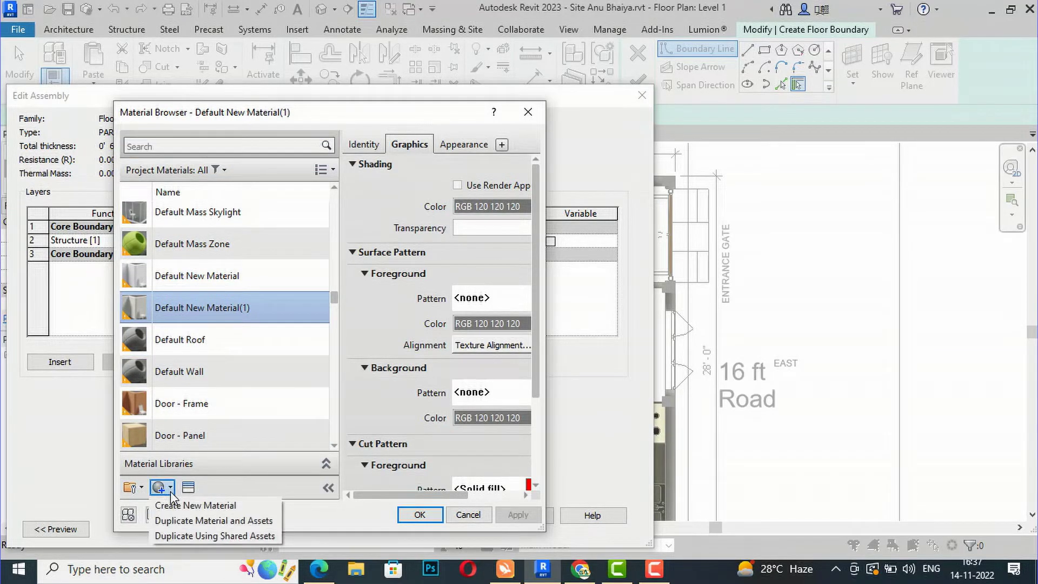
click(187, 504)
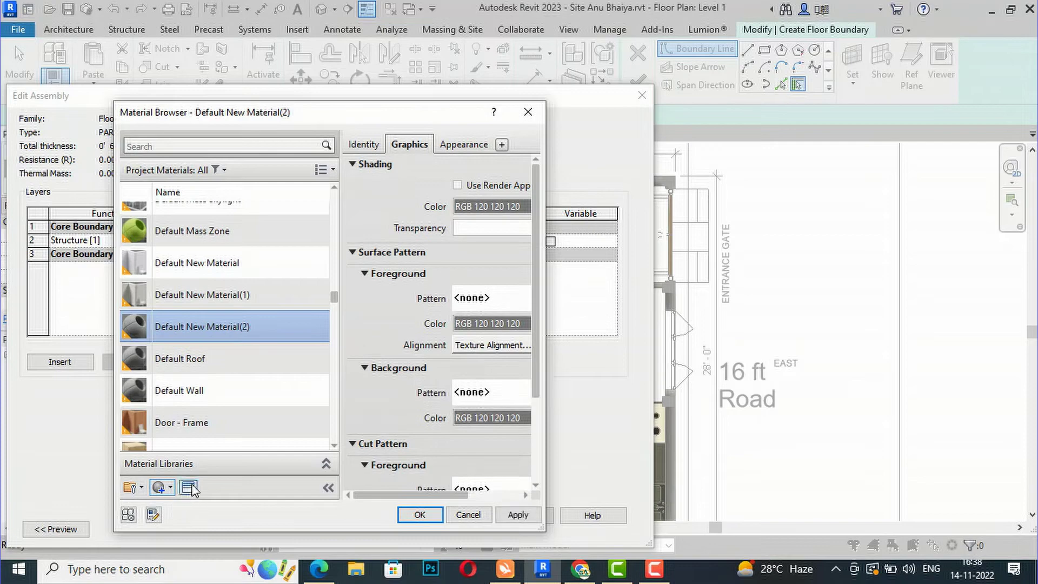
- Search the appearance assets for TILE and give the new material the ceramic 3in Square - Terra Cotta appearance
click(189, 488)
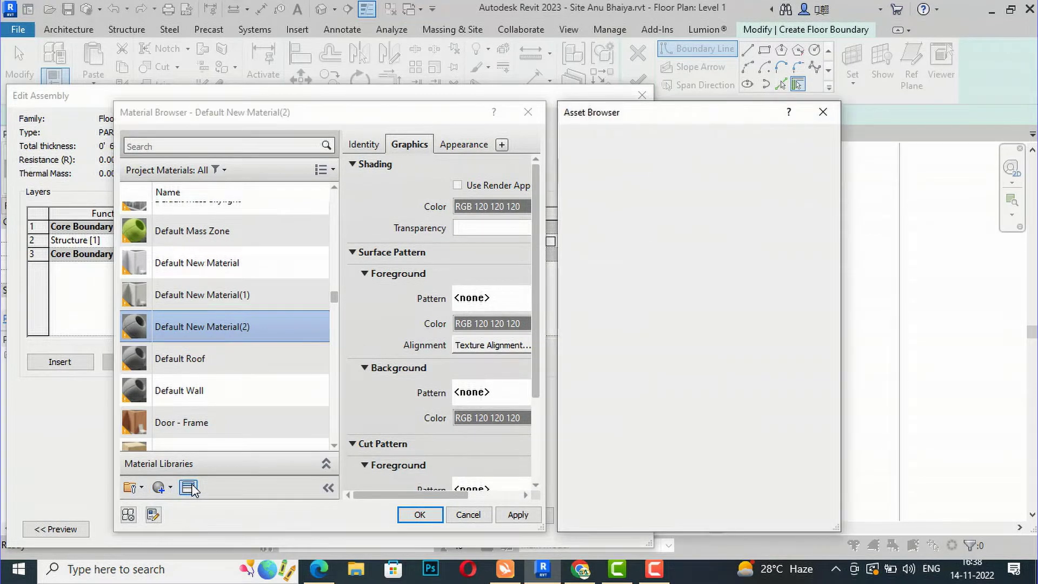
click(622, 139)
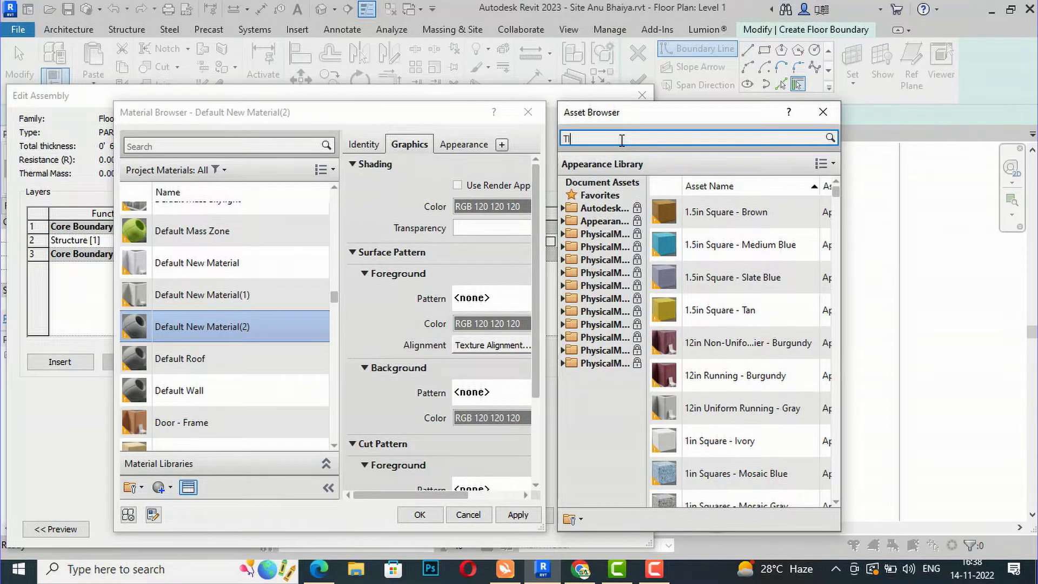
text(TILE)
key(Return)
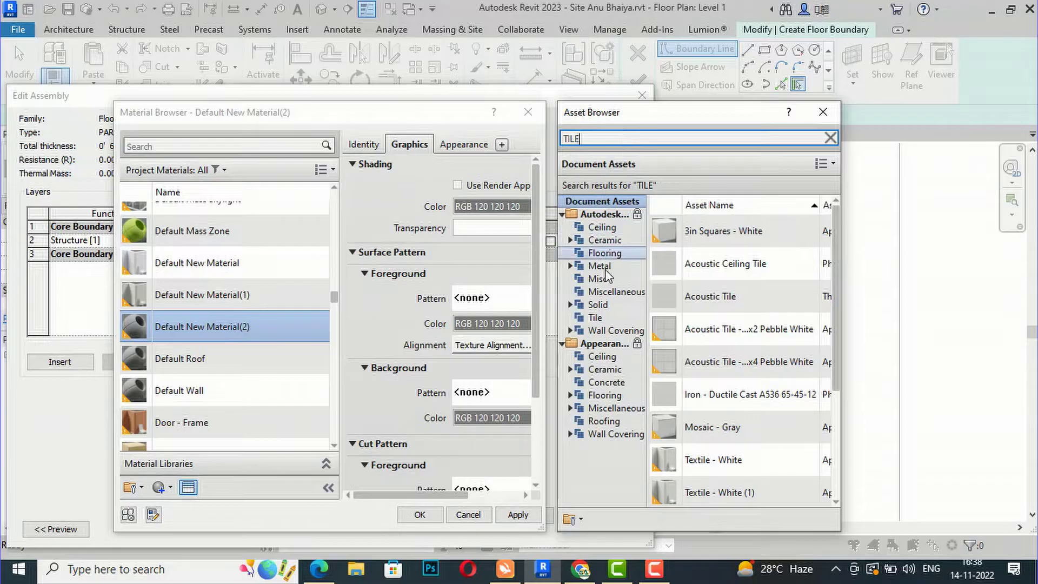
click(599, 382)
click(603, 370)
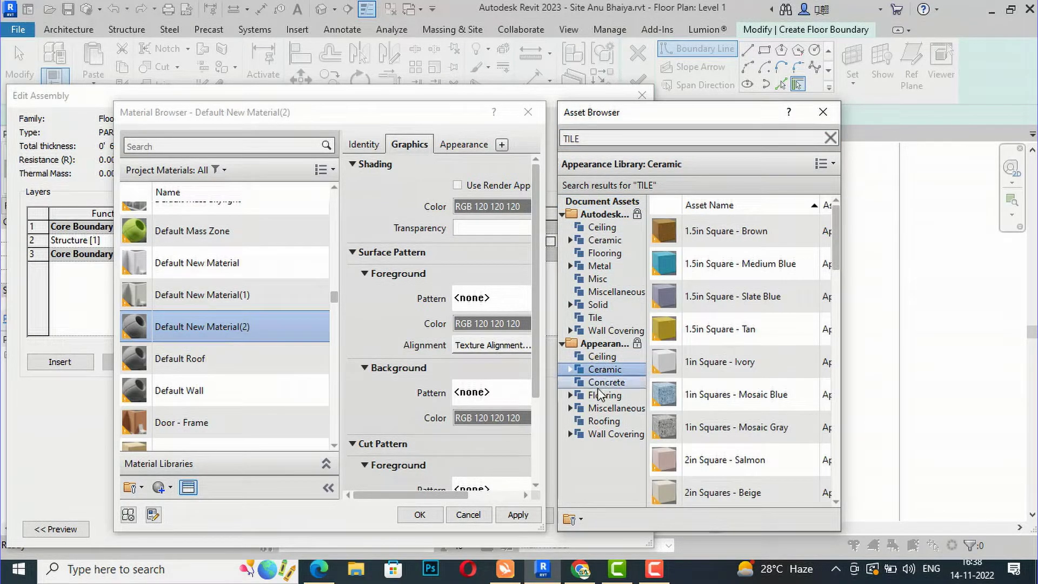
scroll(719, 398, down, 5)
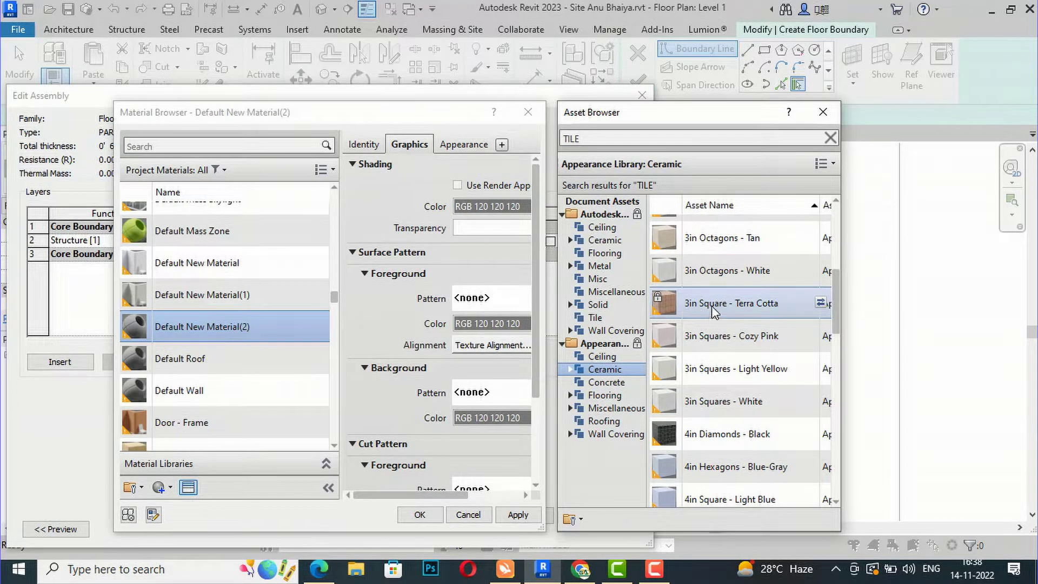
double_click(713, 311)
click(823, 112)
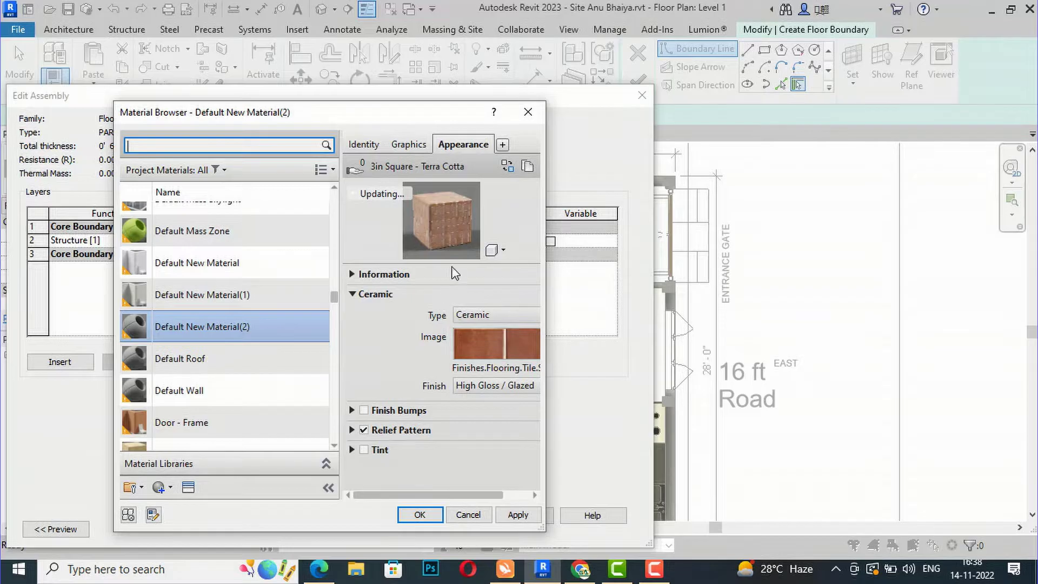
- Replace the new material's appearance with the ceramic 6x2in Rectangles - Earthy Green asset and apply the PARKING floor type changes
click(188, 487)
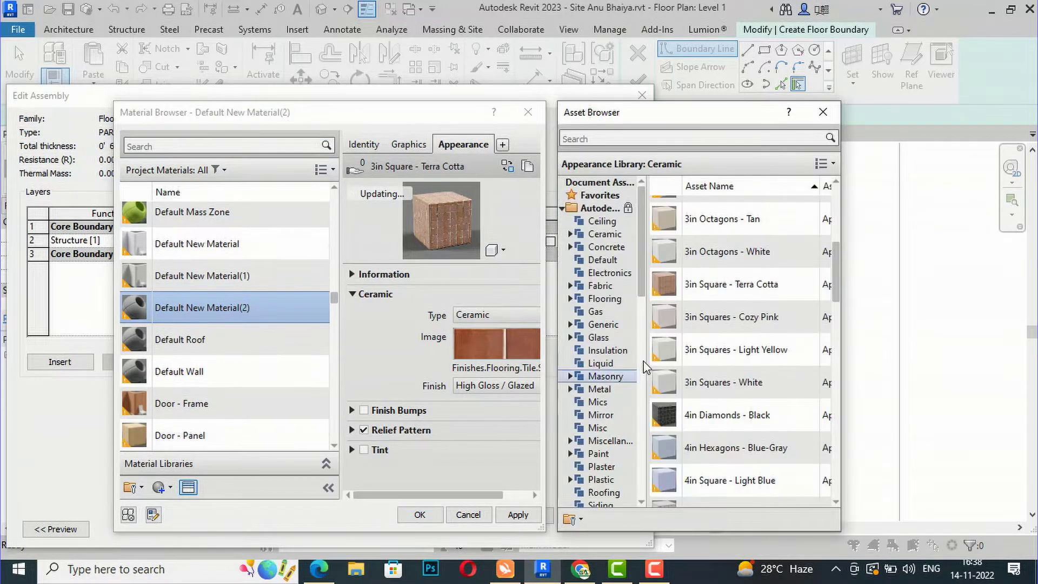
scroll(712, 336, down, 3)
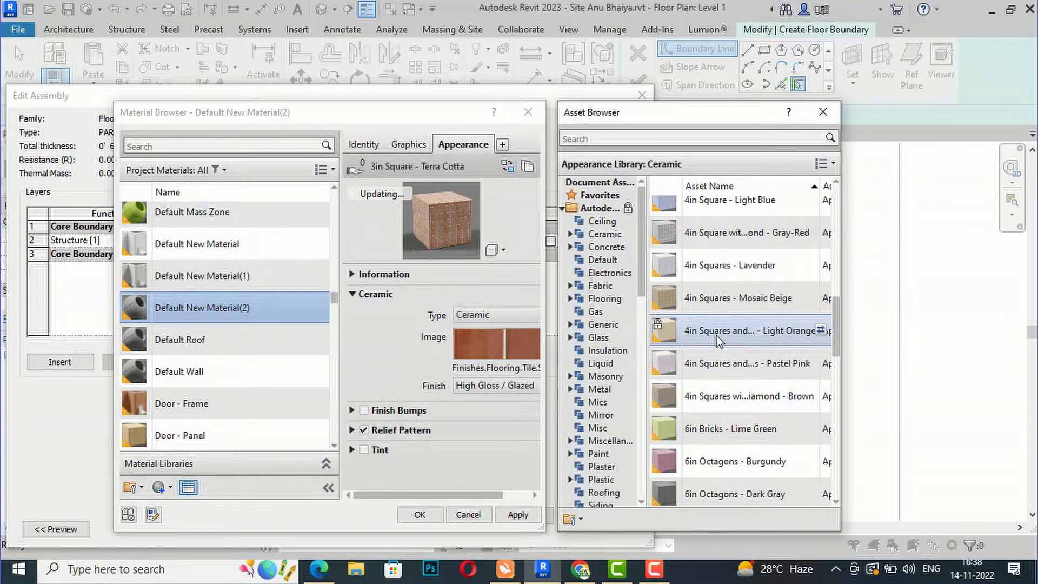
scroll(718, 376, down, 3)
scroll(719, 379, down, 1)
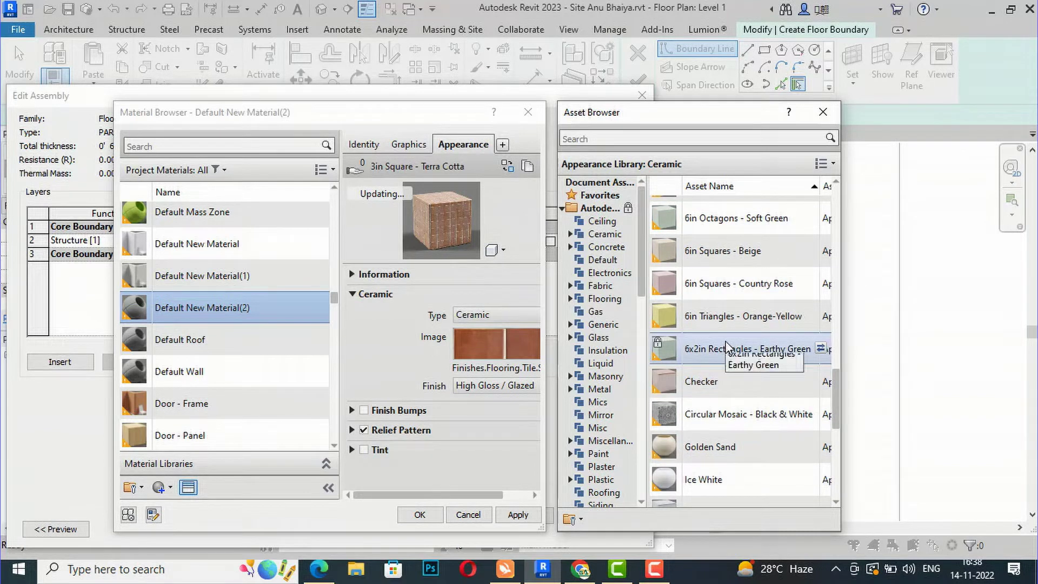
double_click(739, 317)
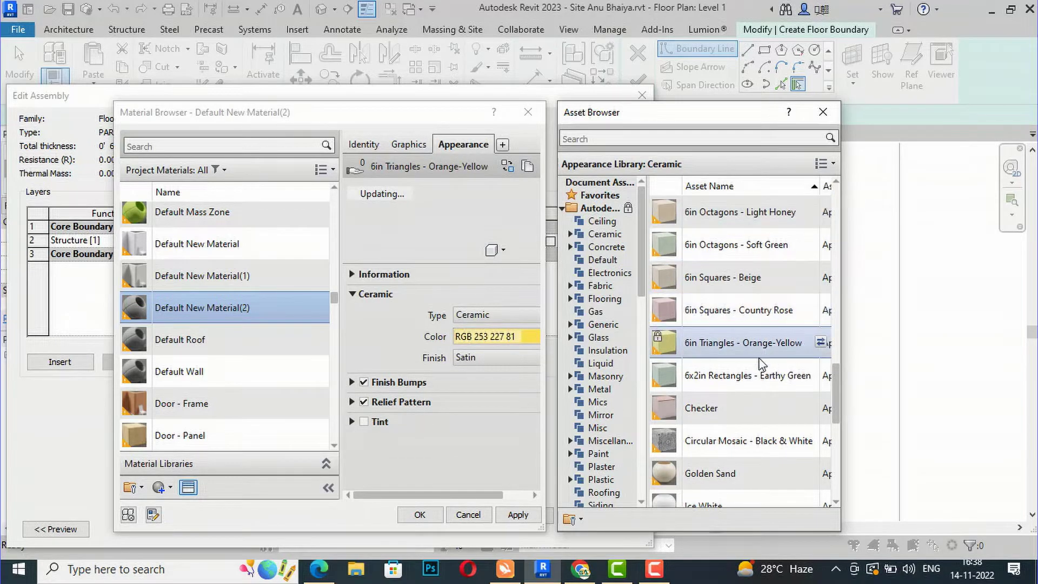
double_click(749, 375)
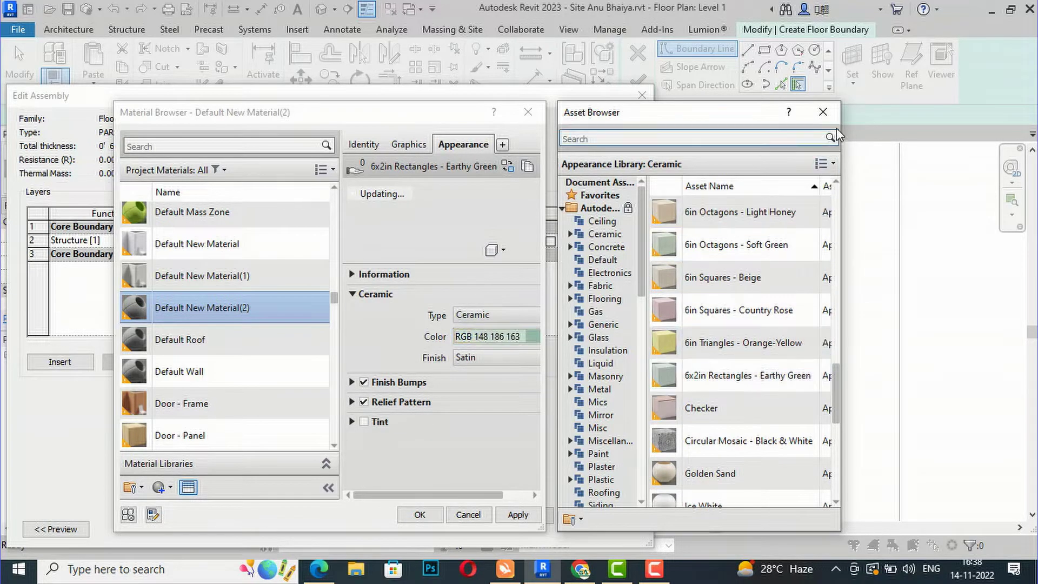
click(823, 112)
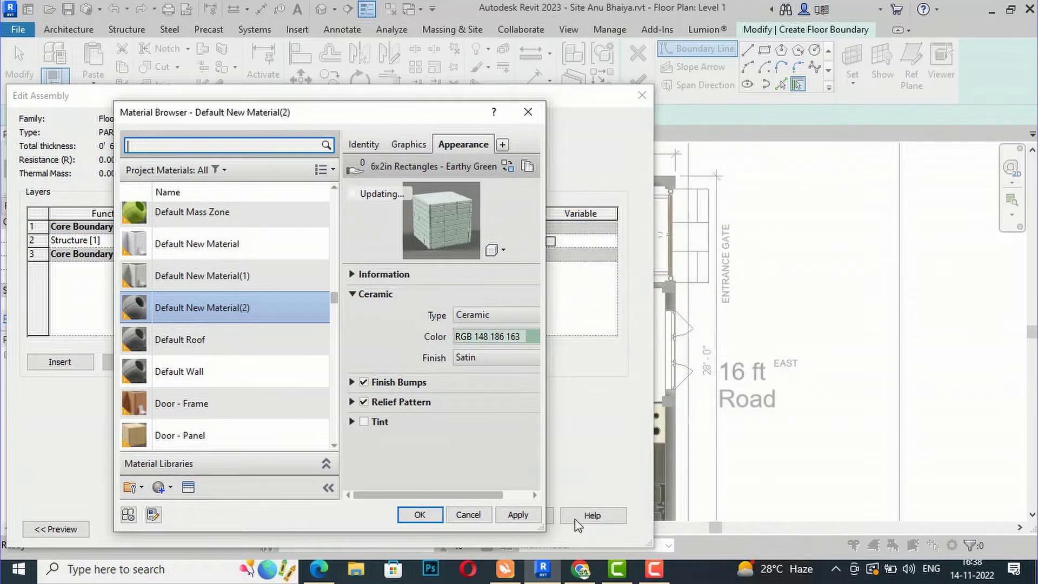
click(417, 515)
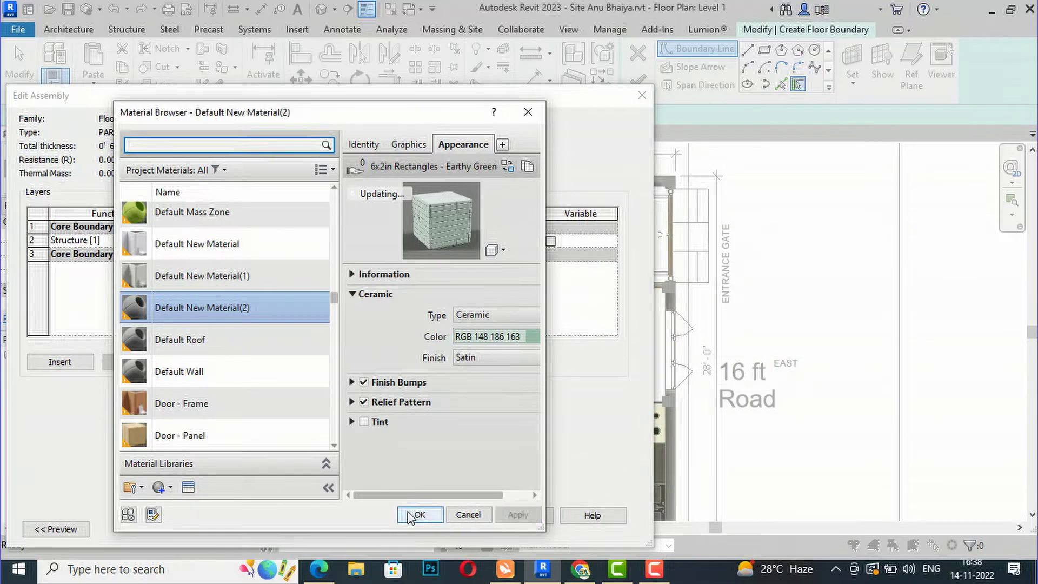
click(423, 516)
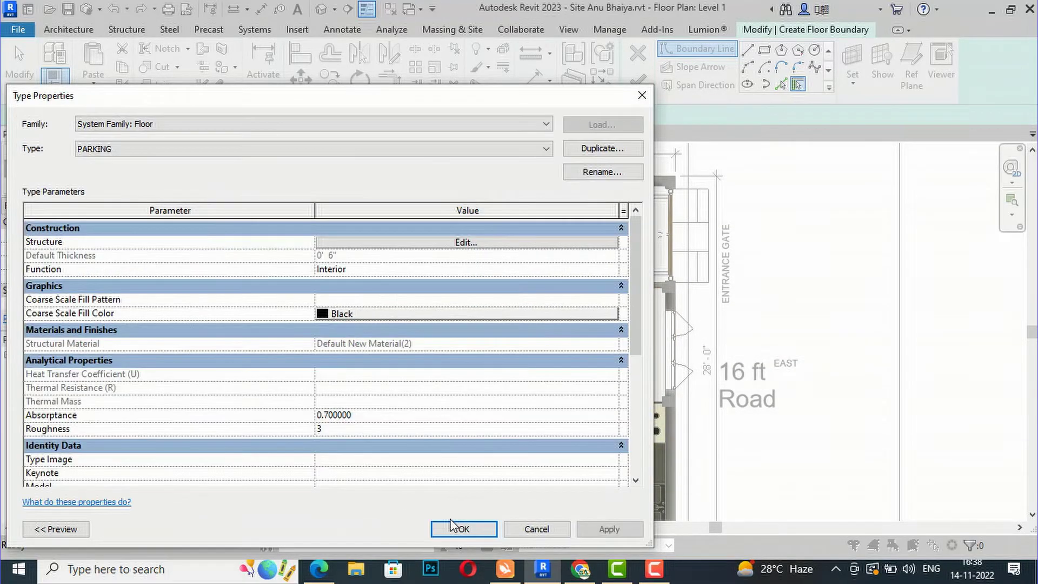
click(463, 529)
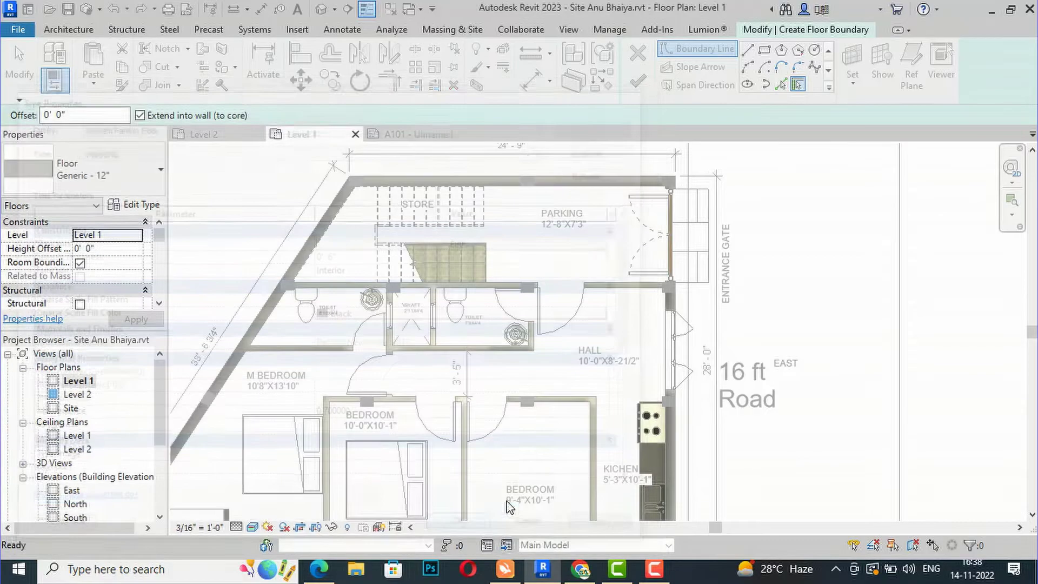
- Draw the parking floor boundary from the gate corner along the hall wall to the stair, 3'-0" up its side and 8'-3" along the lower flight
click(749, 52)
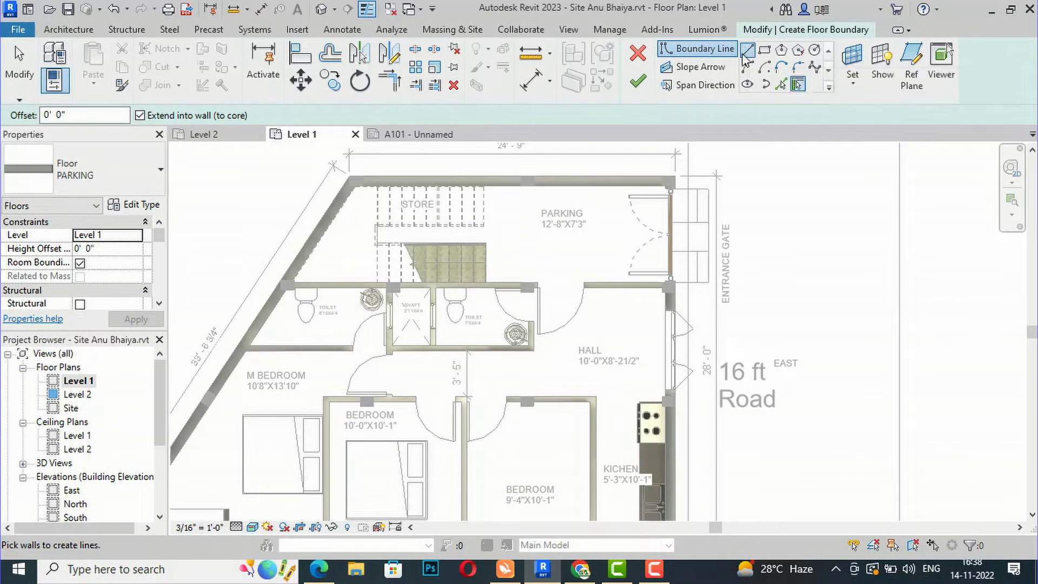
click(667, 282)
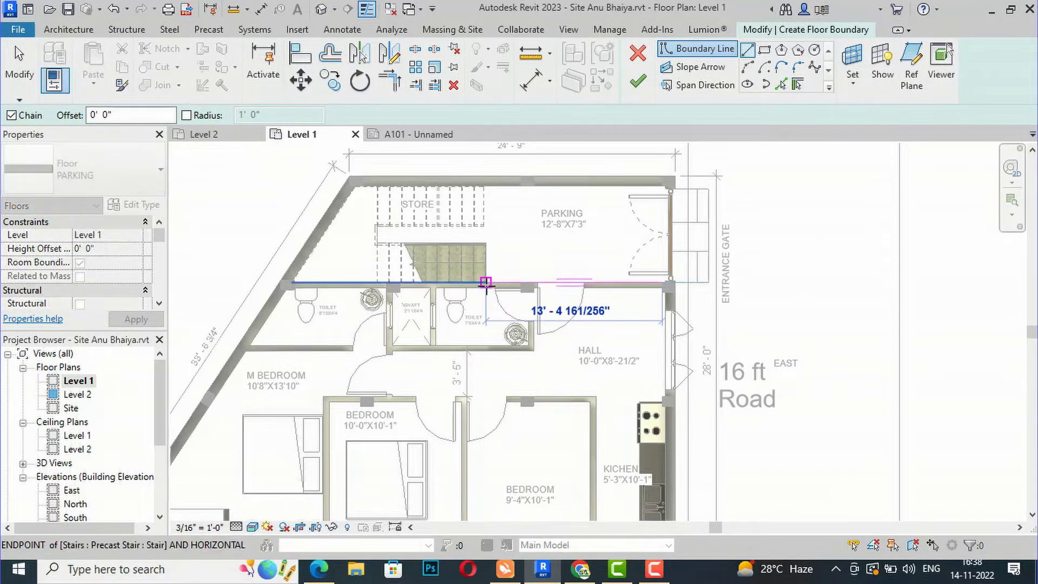
click(486, 281)
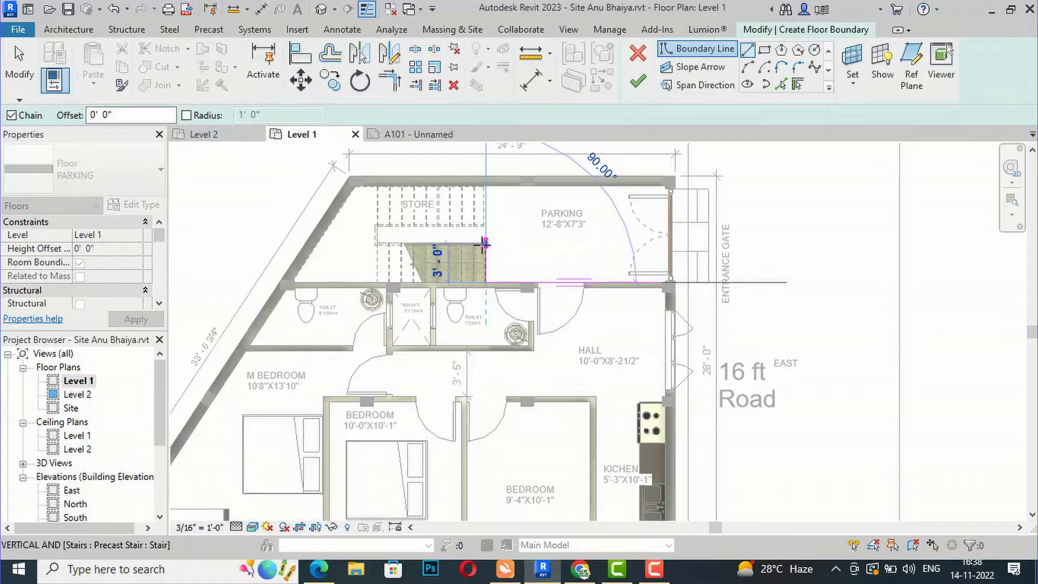
click(485, 243)
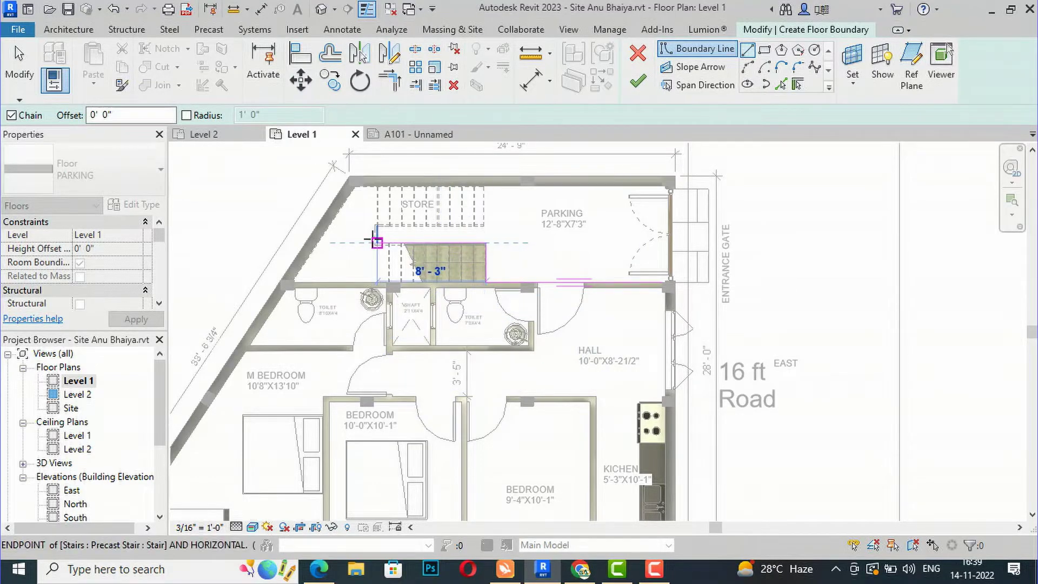
scroll(377, 242, up, 3)
click(382, 247)
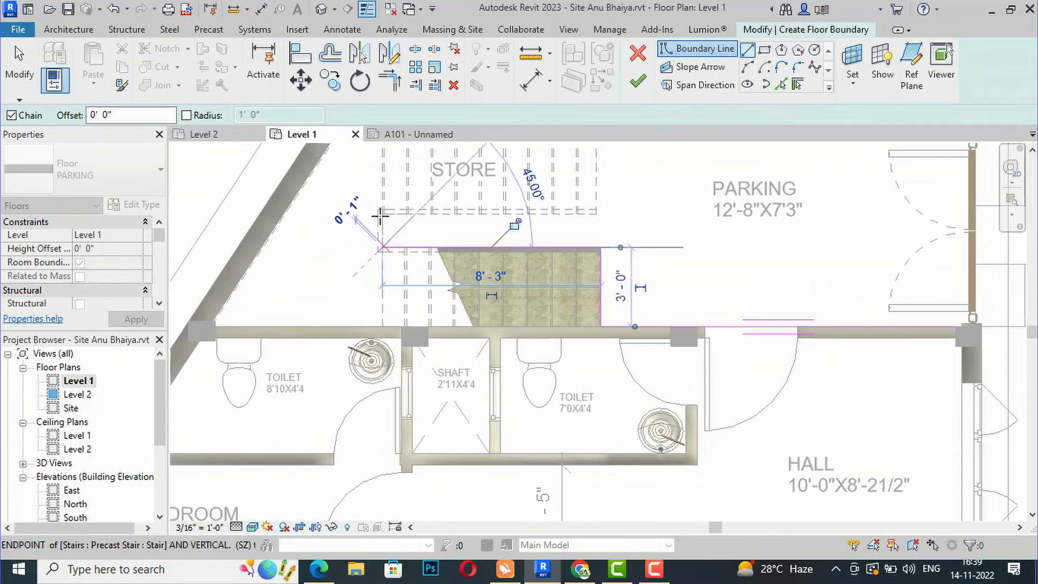
- Continue the parking floor boundary around the upper stair flight, along the outer wall to the gate and down the gate line to the hall wall
click(382, 214)
click(588, 214)
scroll(581, 274, down, 2)
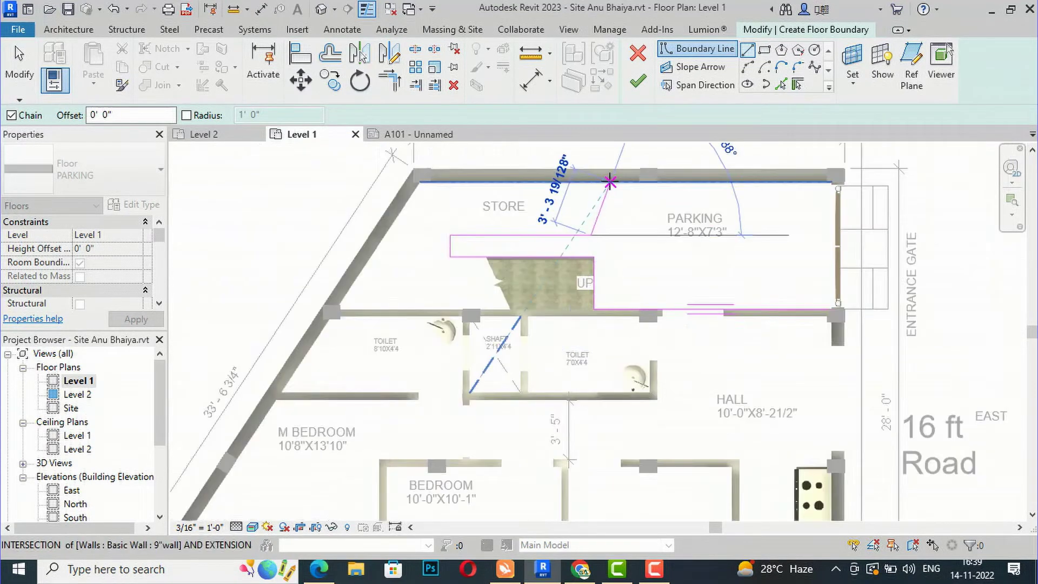
click(591, 183)
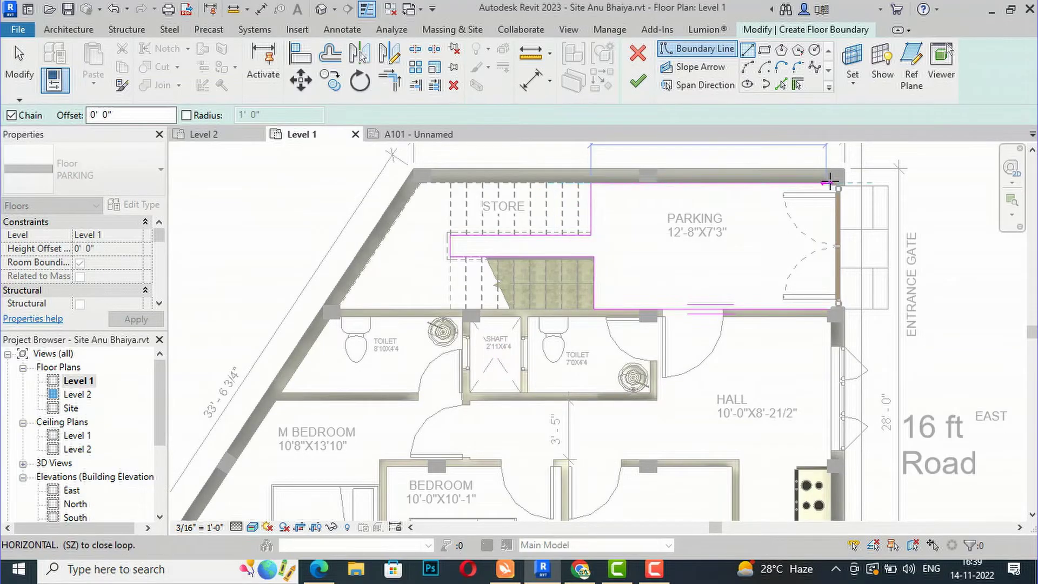
click(835, 182)
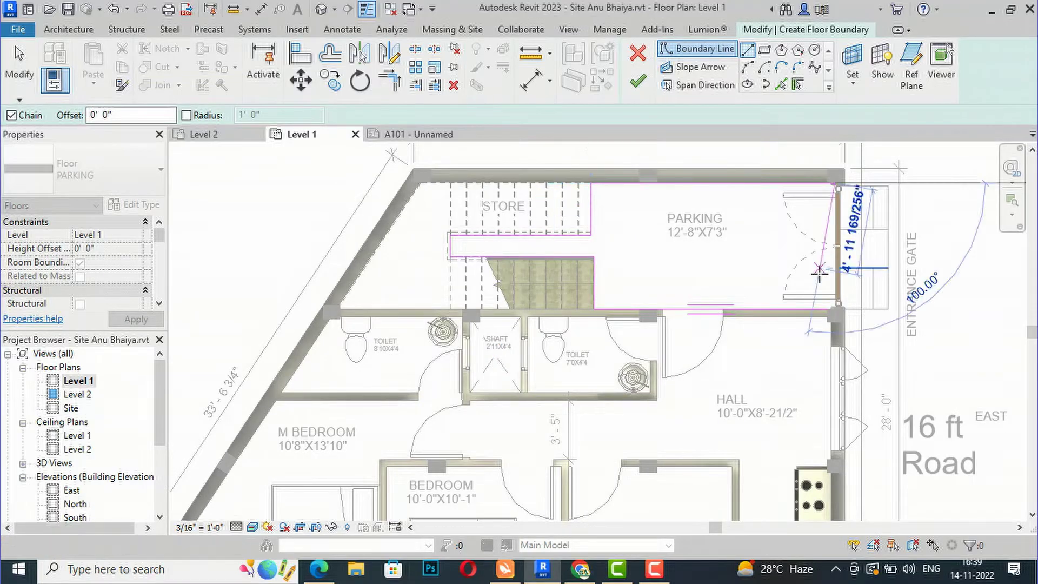
click(838, 309)
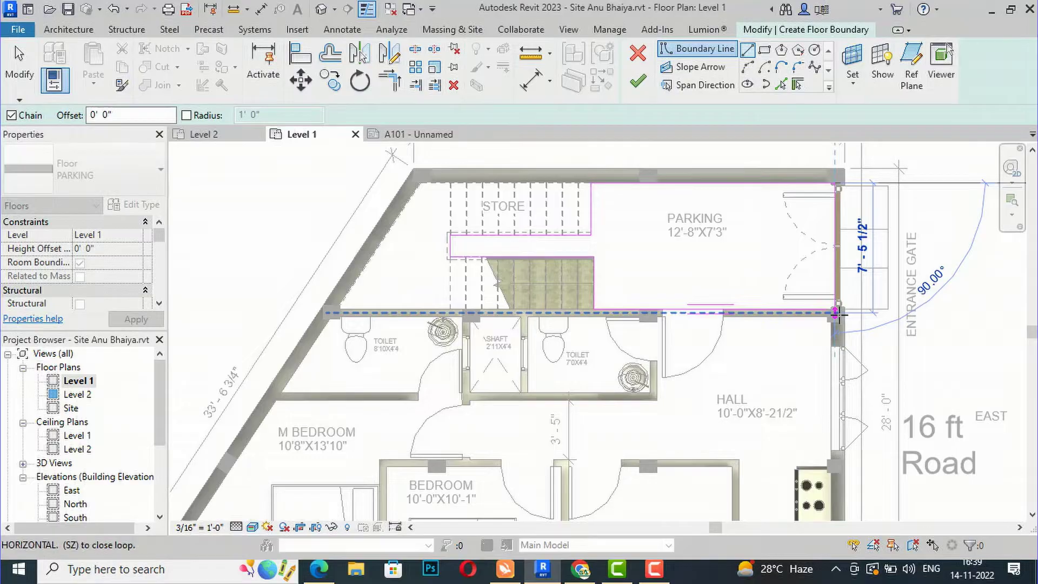
key(Escape)
key(Escape)
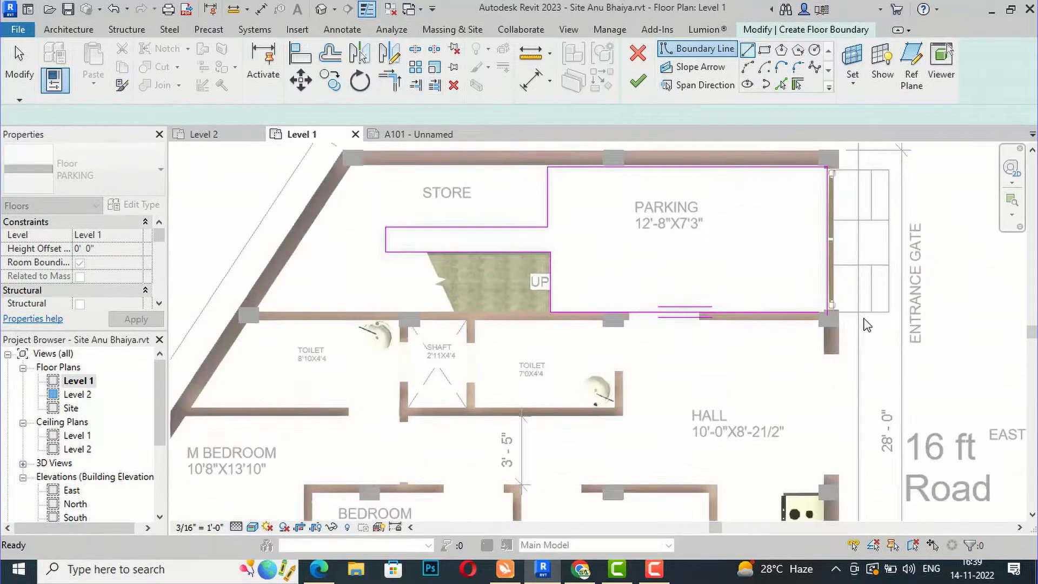
- Trim the boundary lines along the gate and the hall wall to a clean corner and finish the parking floor
scroll(862, 324, up, 2)
click(382, 81)
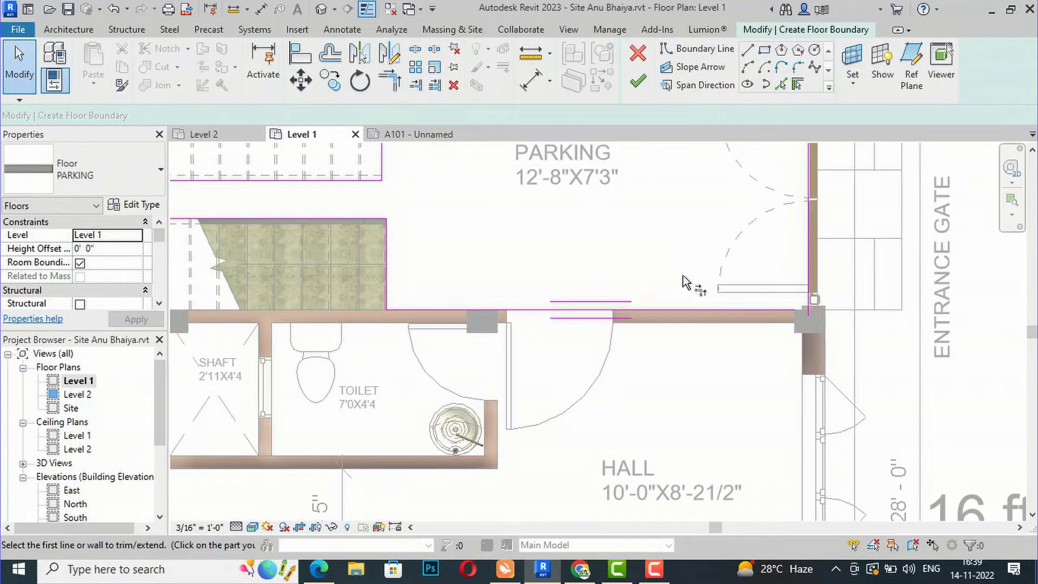
click(735, 312)
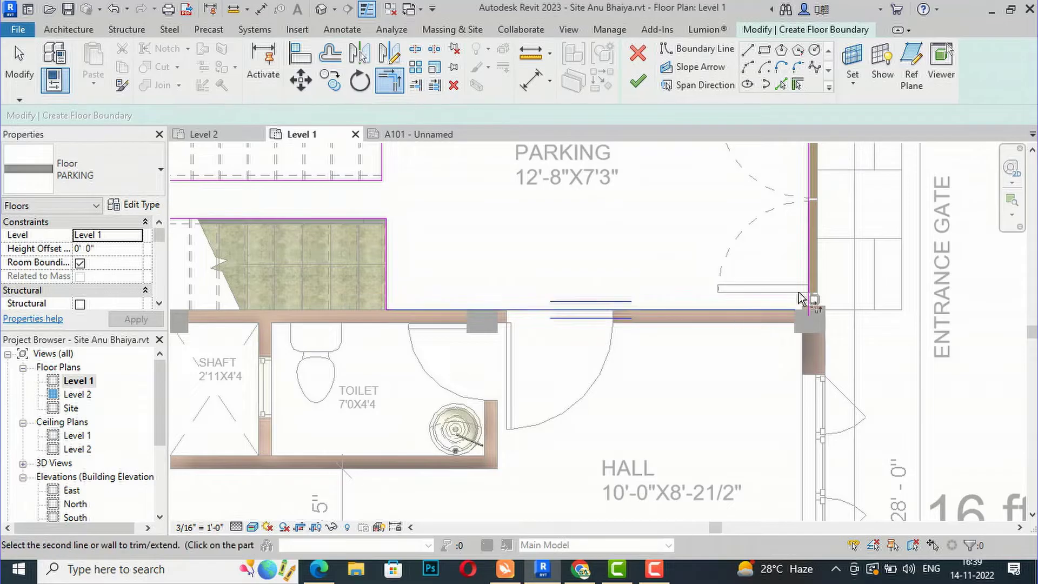
click(811, 301)
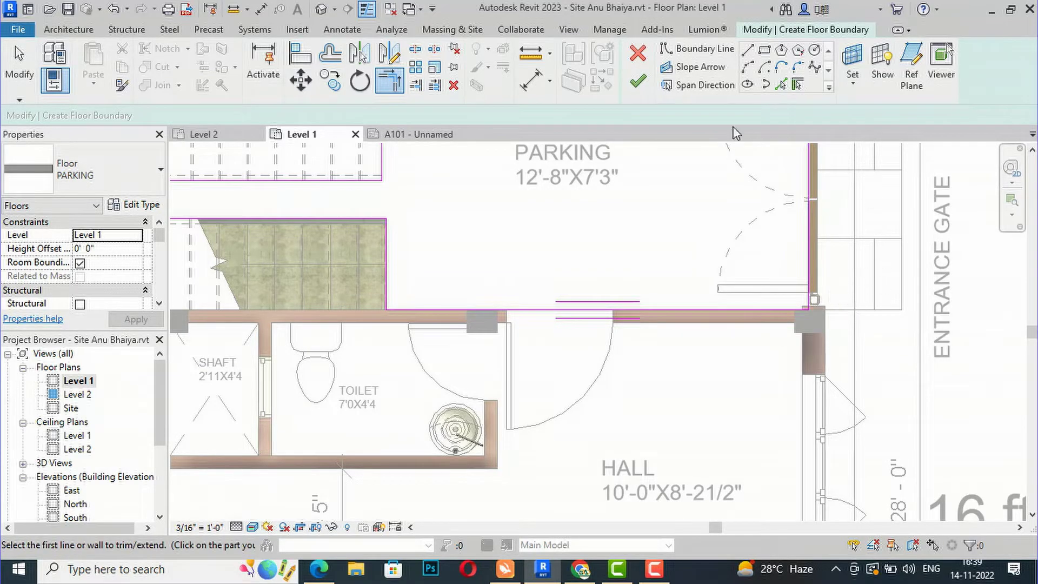
click(632, 89)
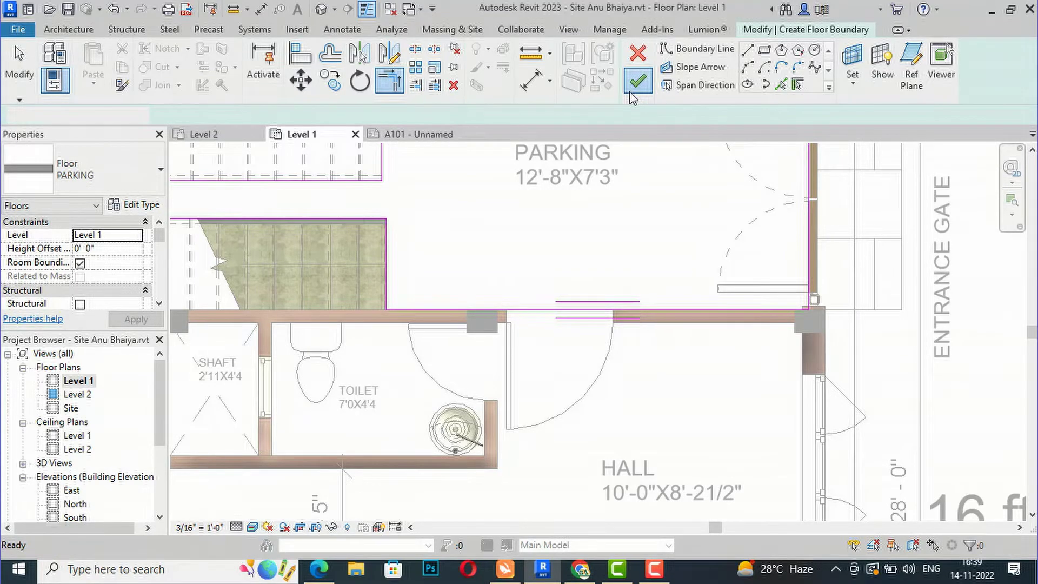
click(591, 363)
scroll(589, 377, down, 3)
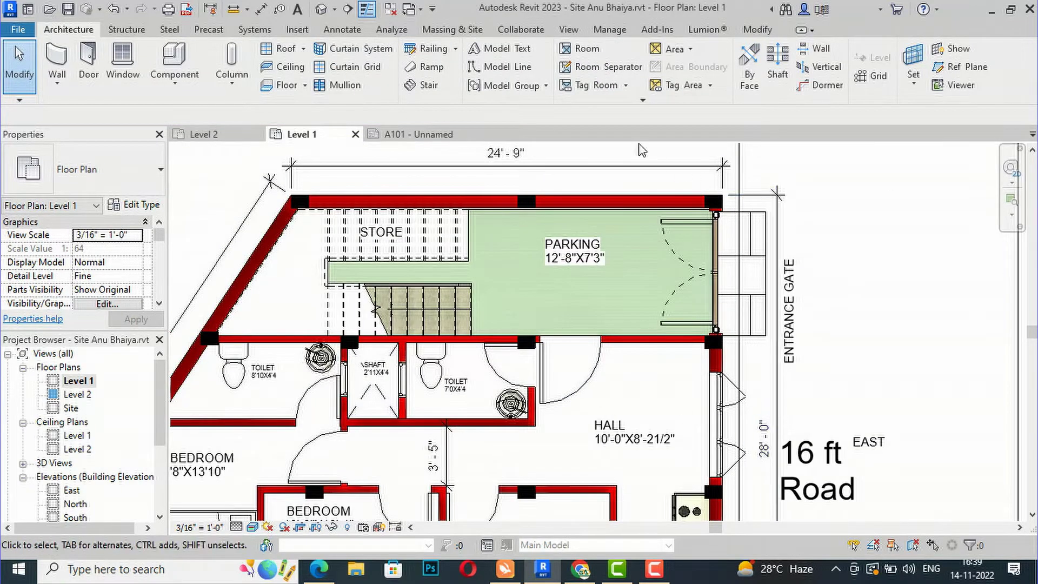
scroll(641, 149, down, 1)
scroll(610, 161, down, 1)
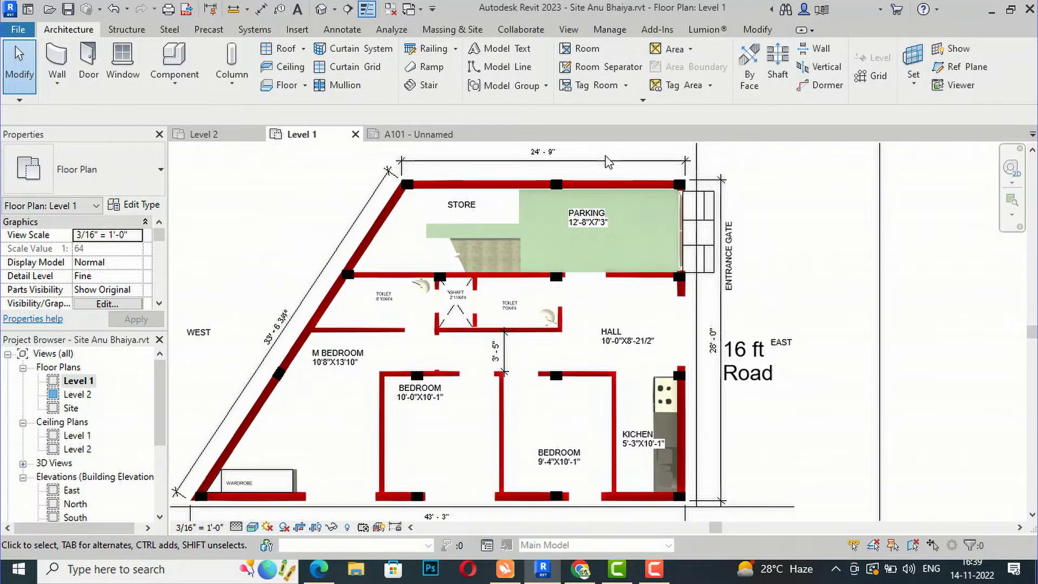
- Start a new floor and duplicate the PARKING floor type as HALL FLOORING
scroll(666, 520, up, 1)
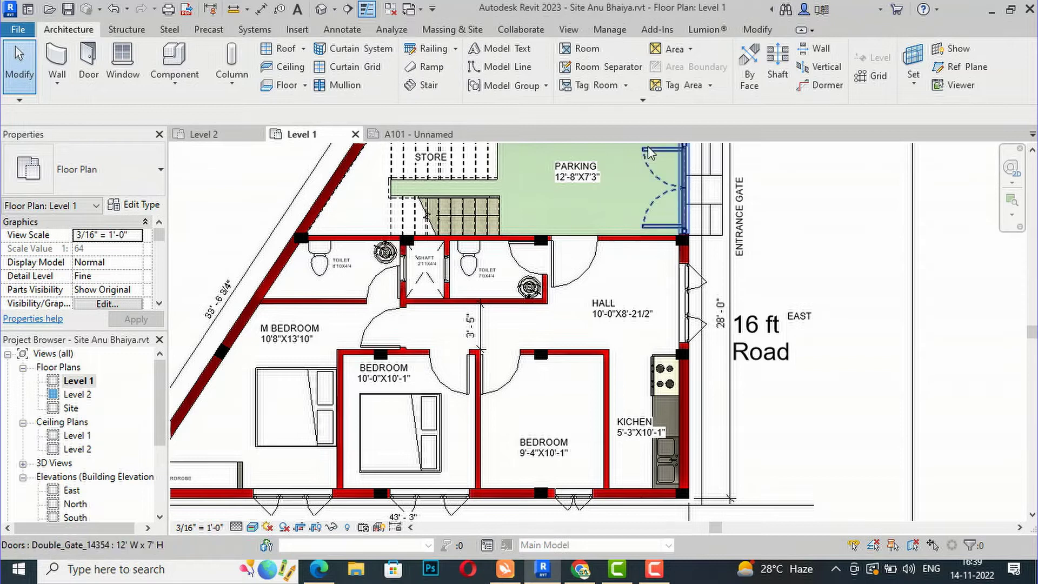
click(273, 88)
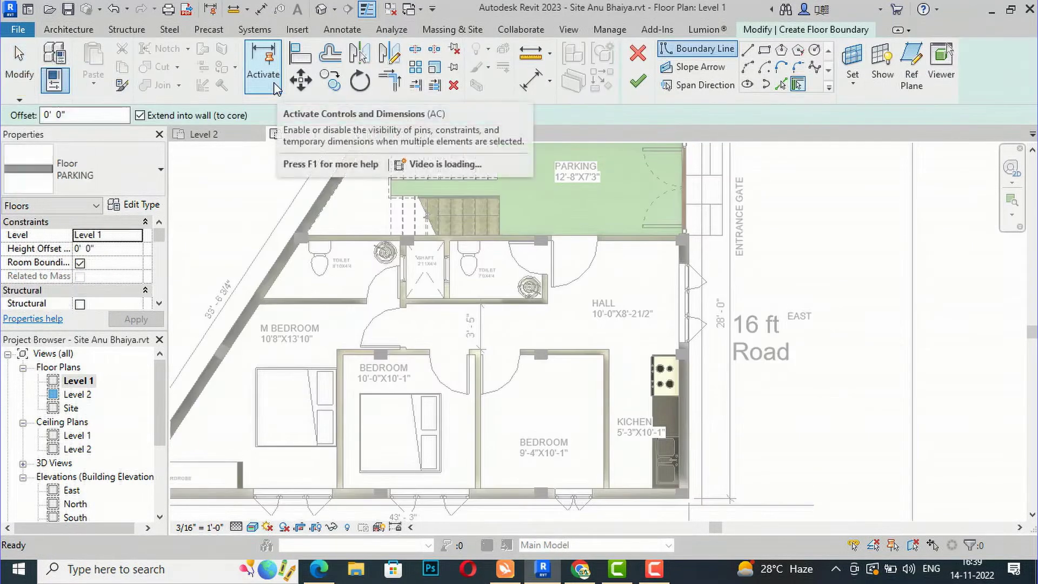
click(150, 204)
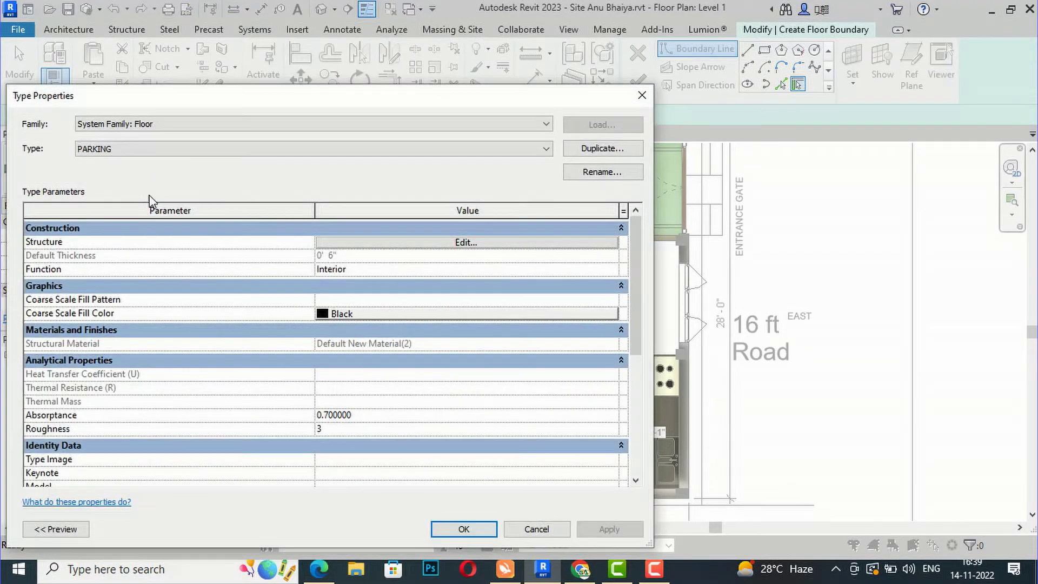
click(595, 150)
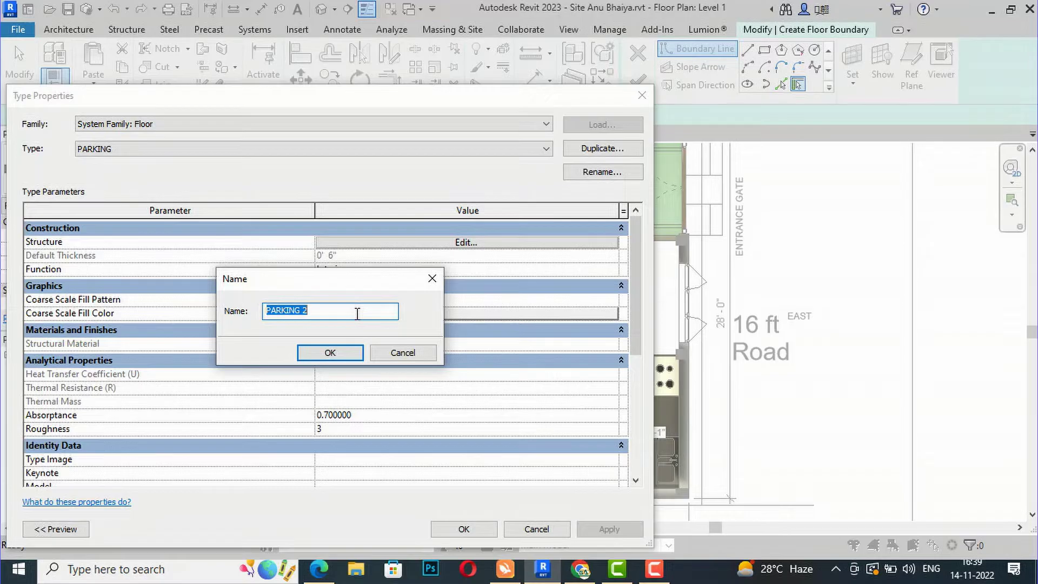
text(HALL FLOO)
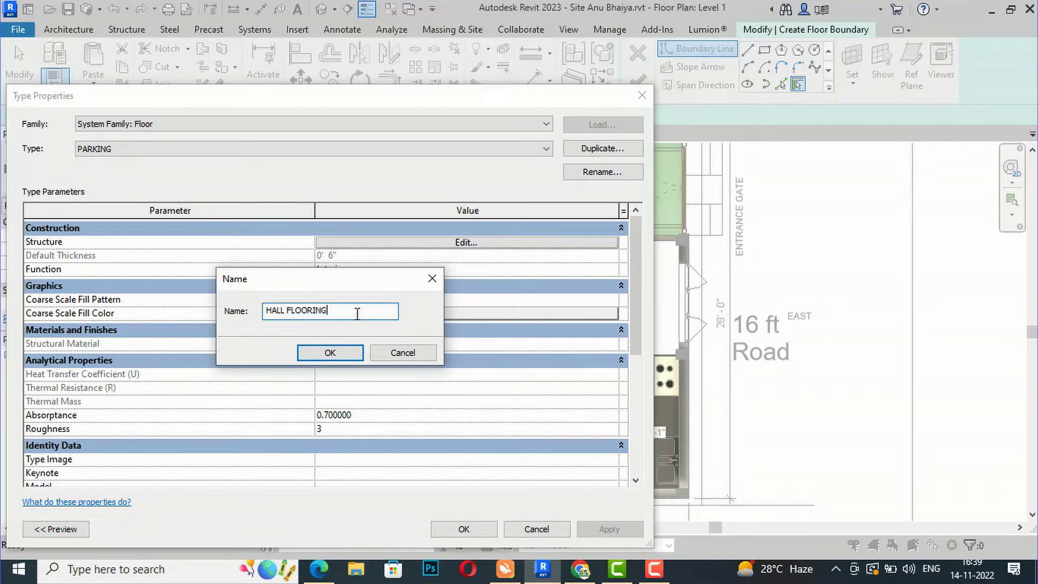
click(330, 353)
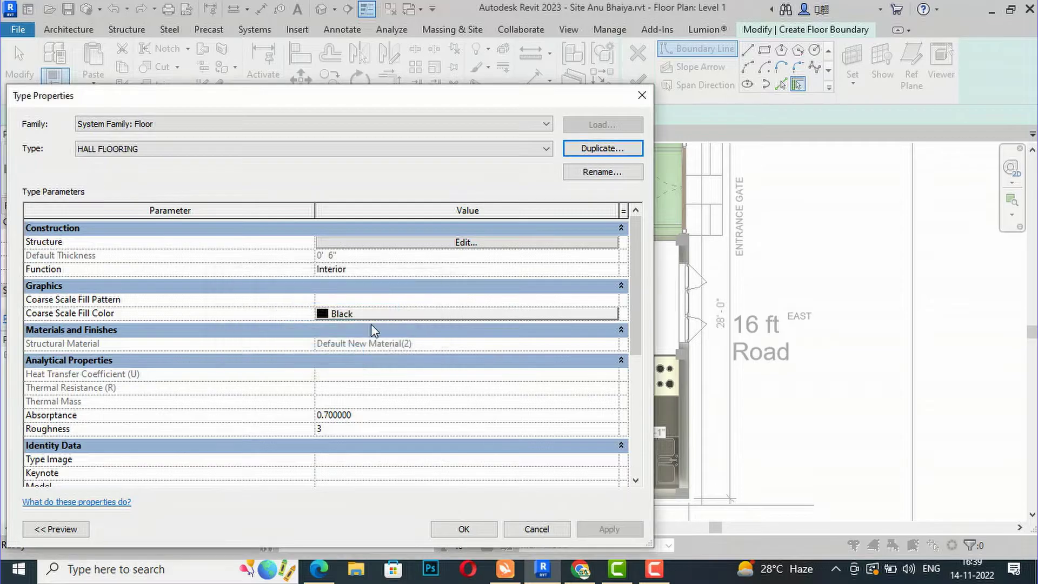
- Create a new material for the structure layer of the HALL FLOORING type
click(282, 241)
click(281, 240)
click(285, 240)
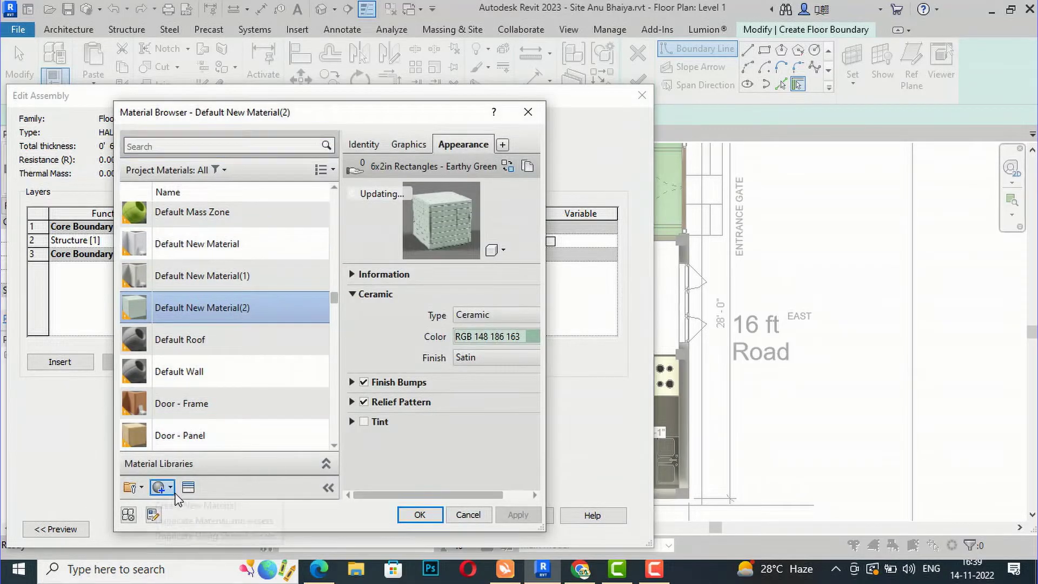
click(171, 488)
click(177, 506)
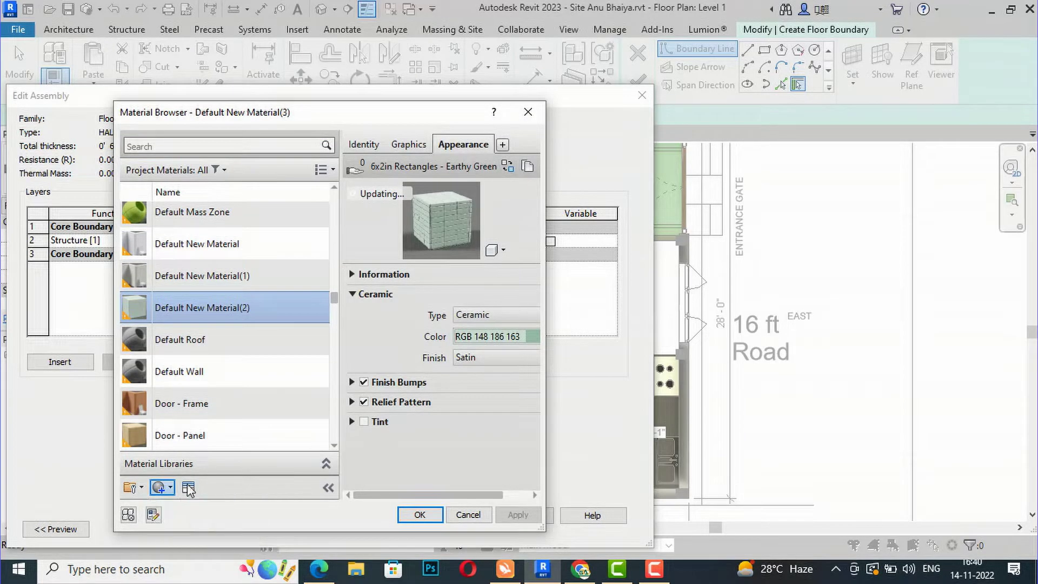
- Search the appearance assets for MARBLE and give the new material the flooring asset Marble - White-Green
click(188, 488)
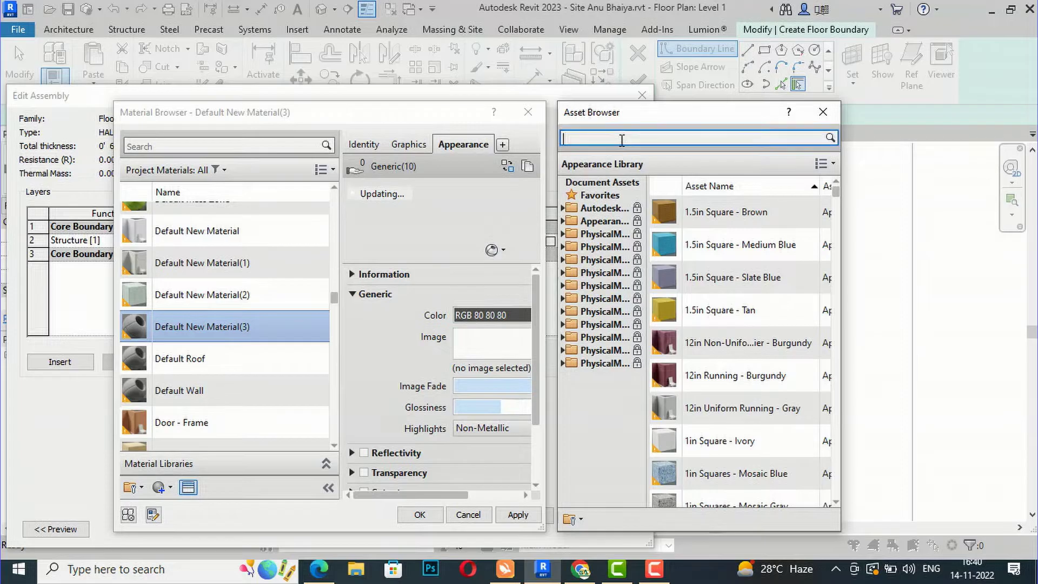
text(MAR)
key(Return)
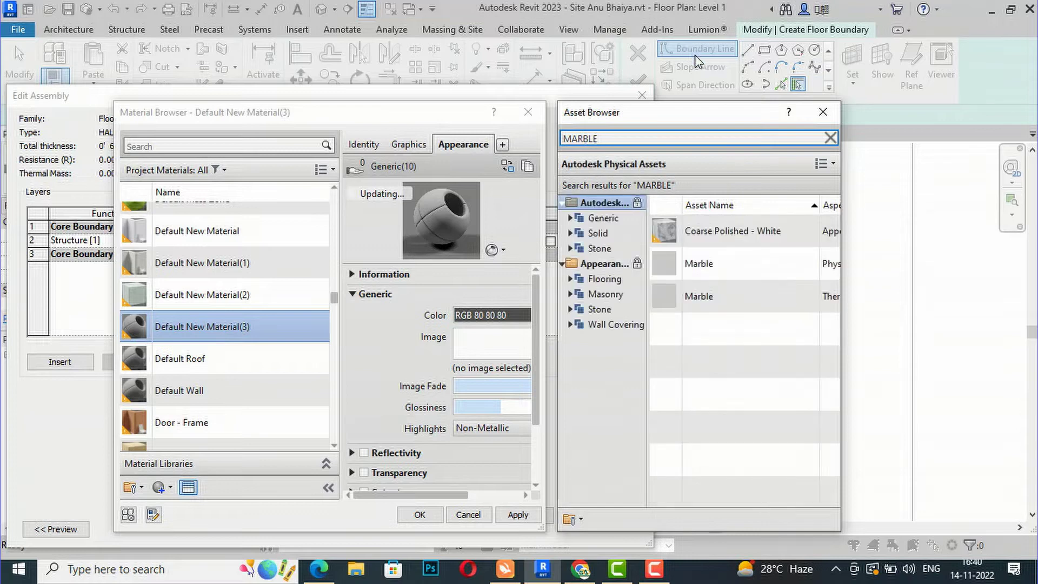
click(620, 280)
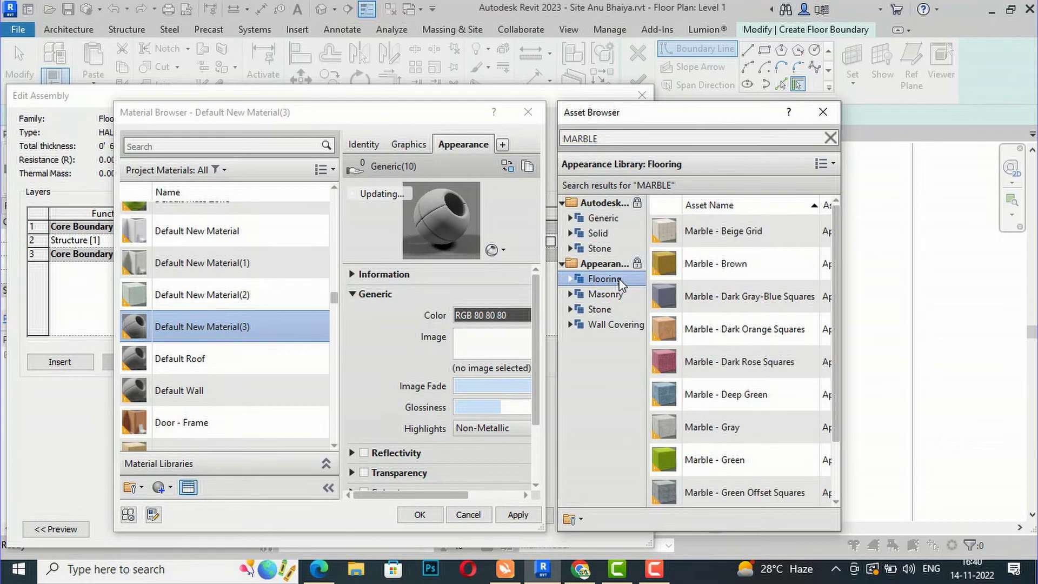
scroll(752, 361, down, 2)
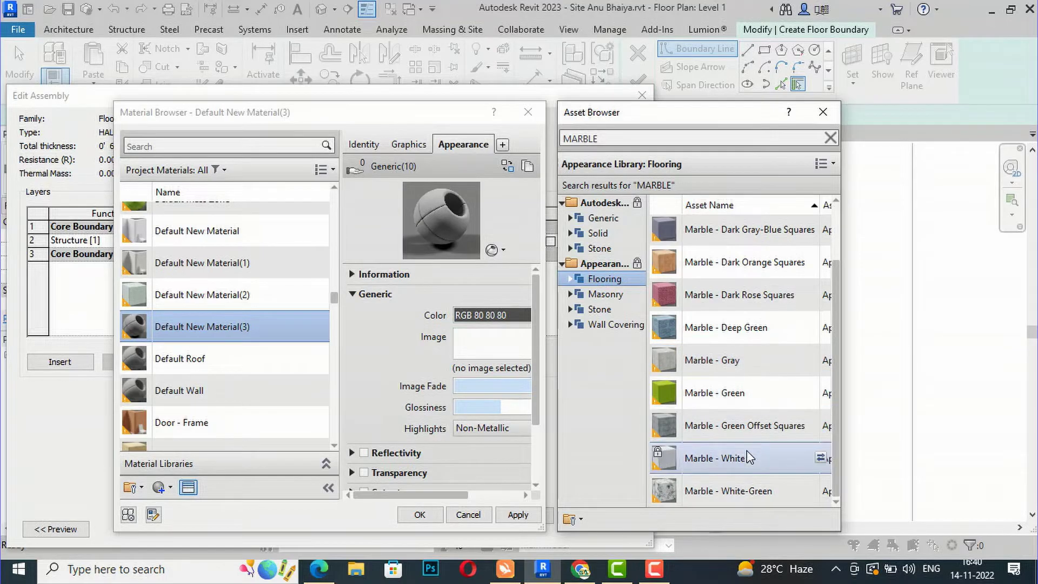
double_click(747, 492)
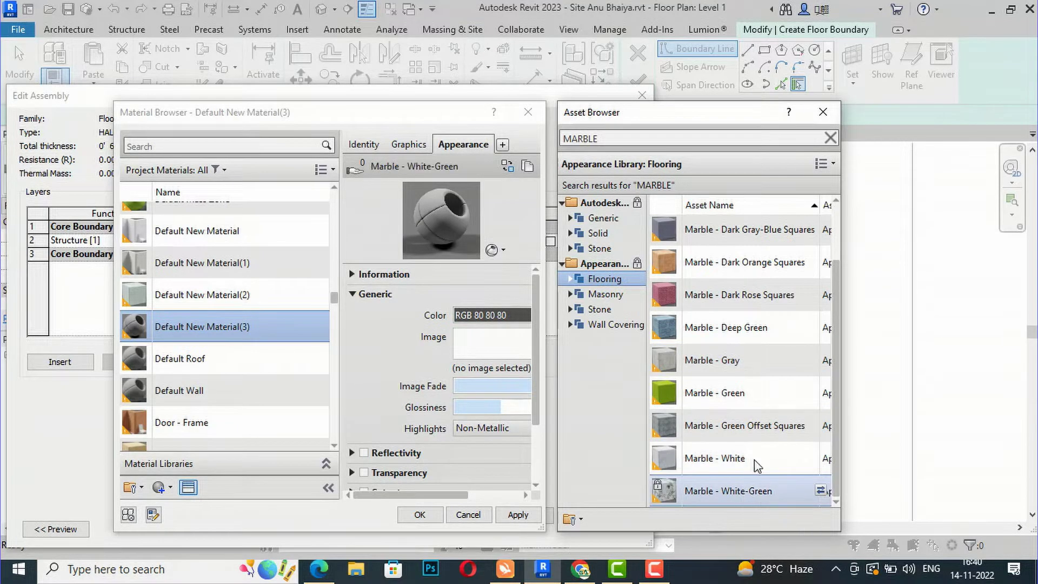
click(830, 138)
click(823, 112)
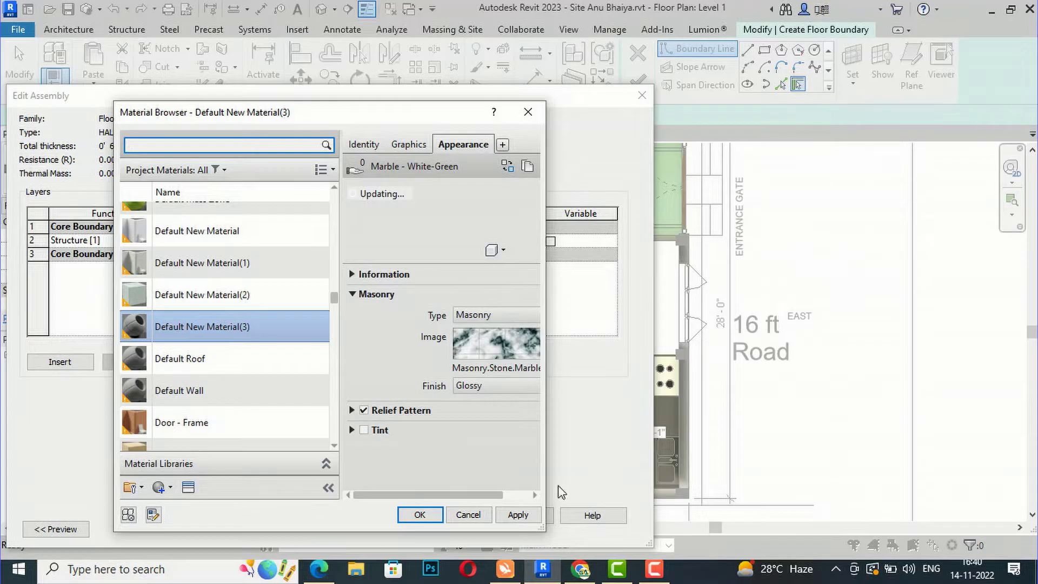
- Assign the new marble material to the structure layer and apply the HALL FLOORING type changes
click(420, 515)
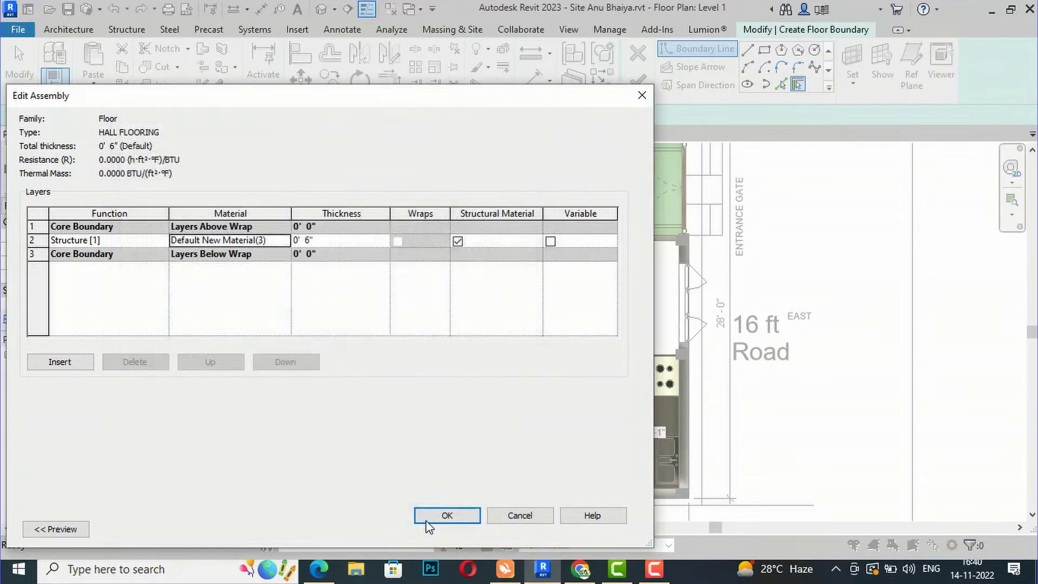
click(433, 521)
click(606, 529)
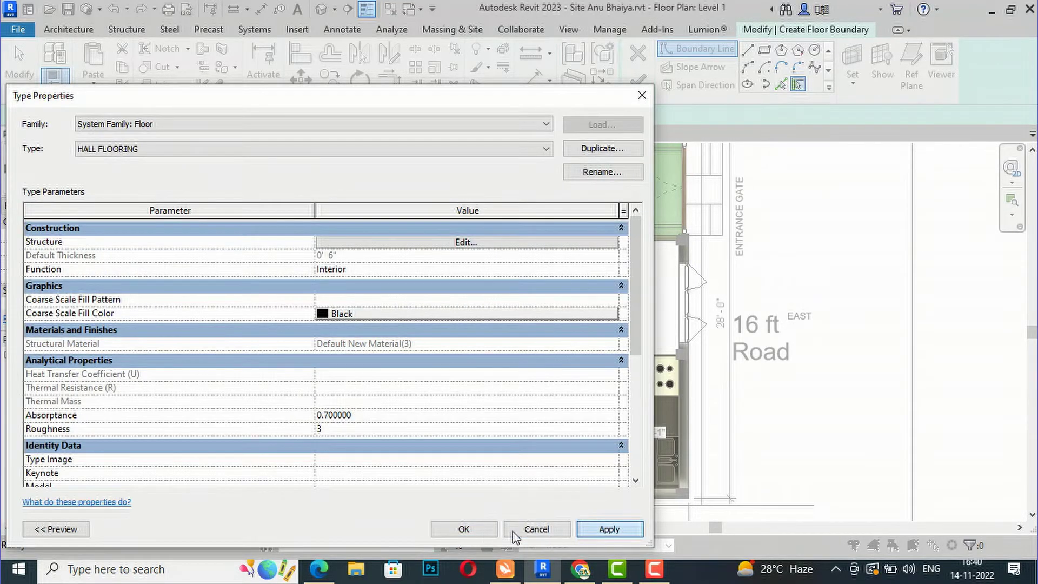
click(479, 531)
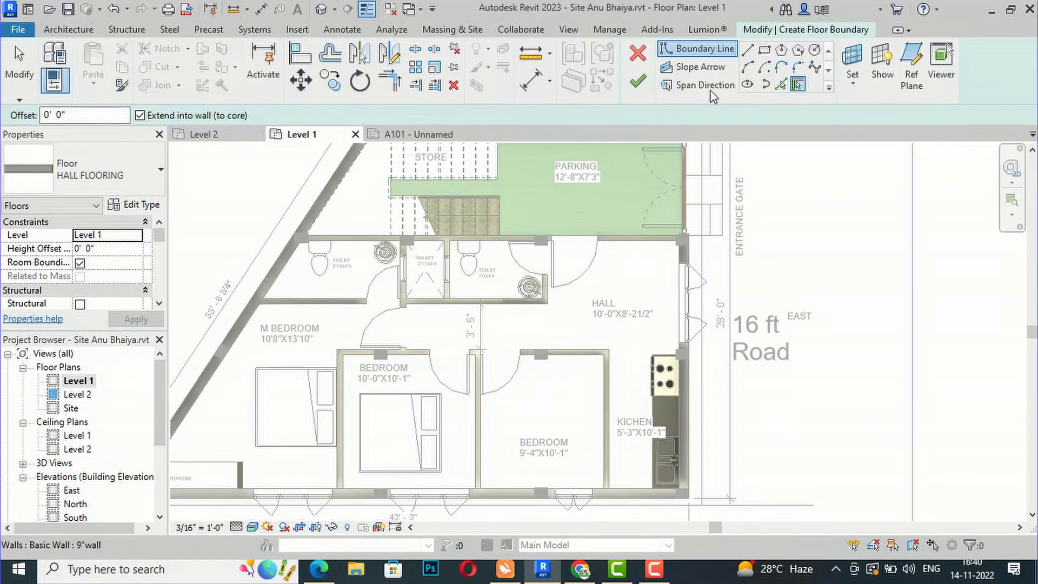
- Draw the hall floor boundary from the kitchen's outer corner 5'-3 1/2" along its end wall and up the bedroom partition to the passage
click(748, 50)
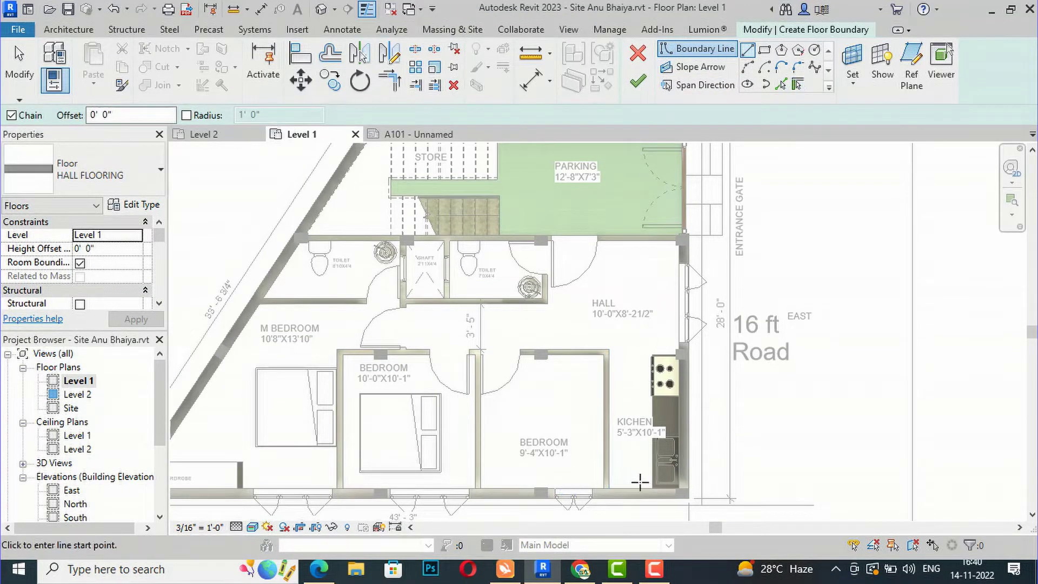
click(681, 489)
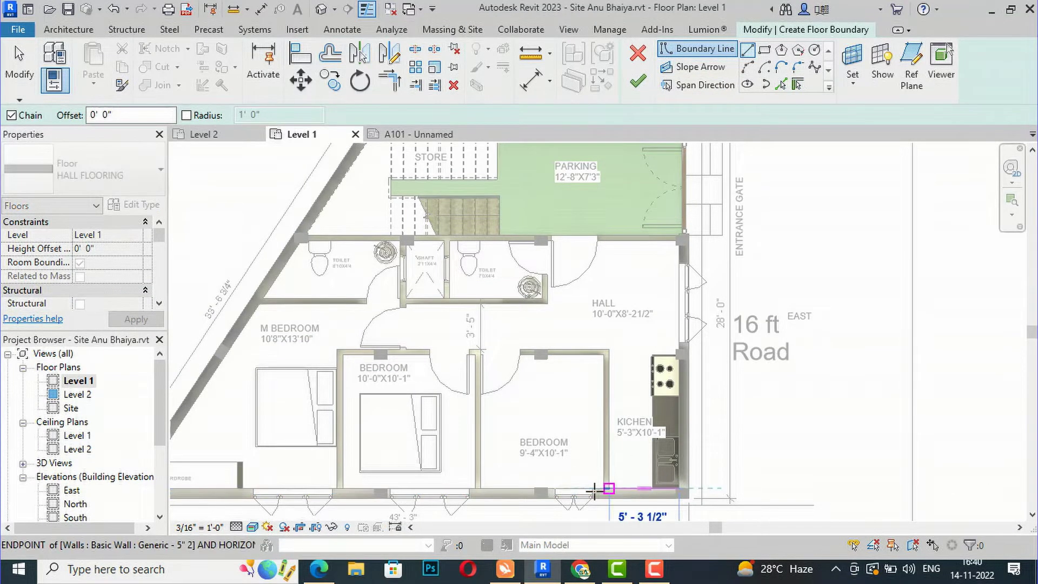
click(607, 489)
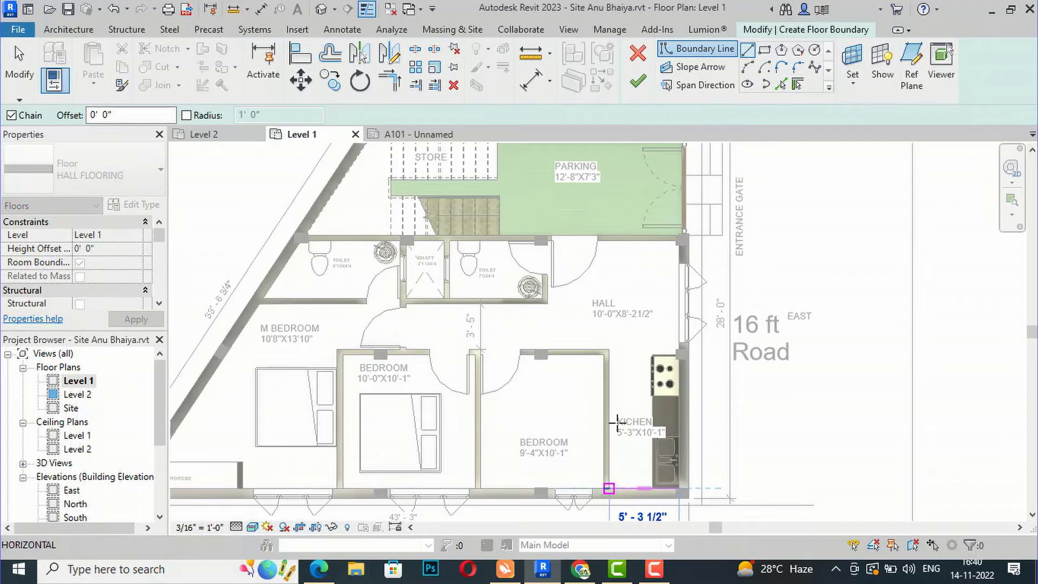
scroll(614, 343, up, 3)
click(606, 352)
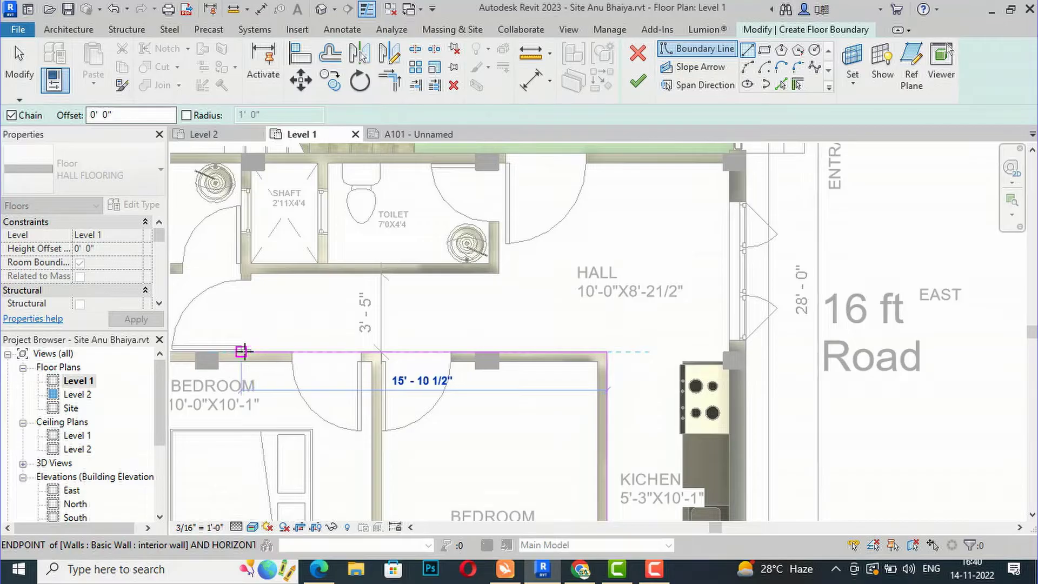
- Continue the hall floor boundary 15'-10 1/2" along the passage, across its end, around the toilet walls and along the hall's north wall
click(242, 352)
click(241, 272)
click(496, 272)
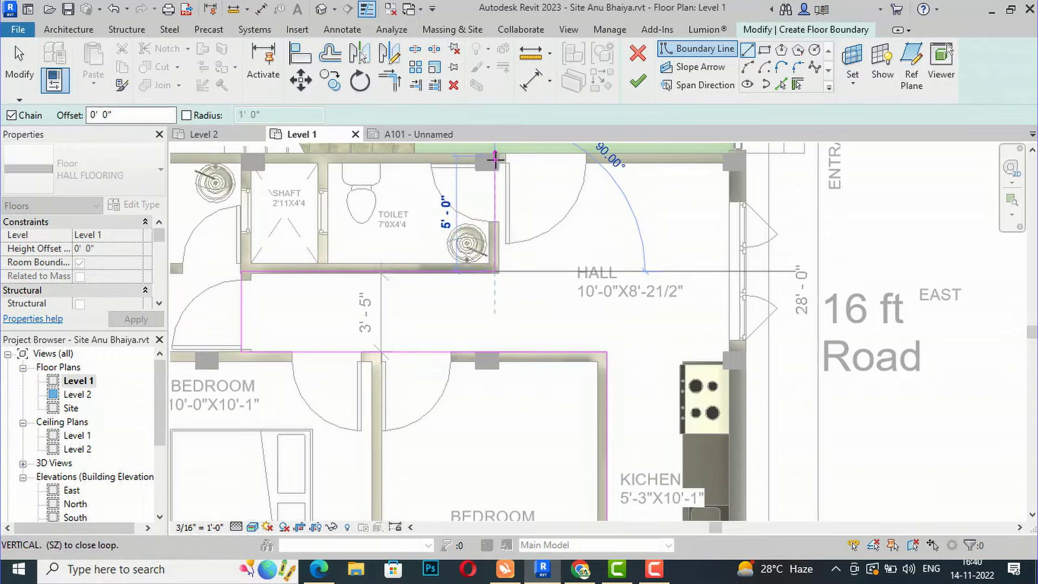
click(718, 168)
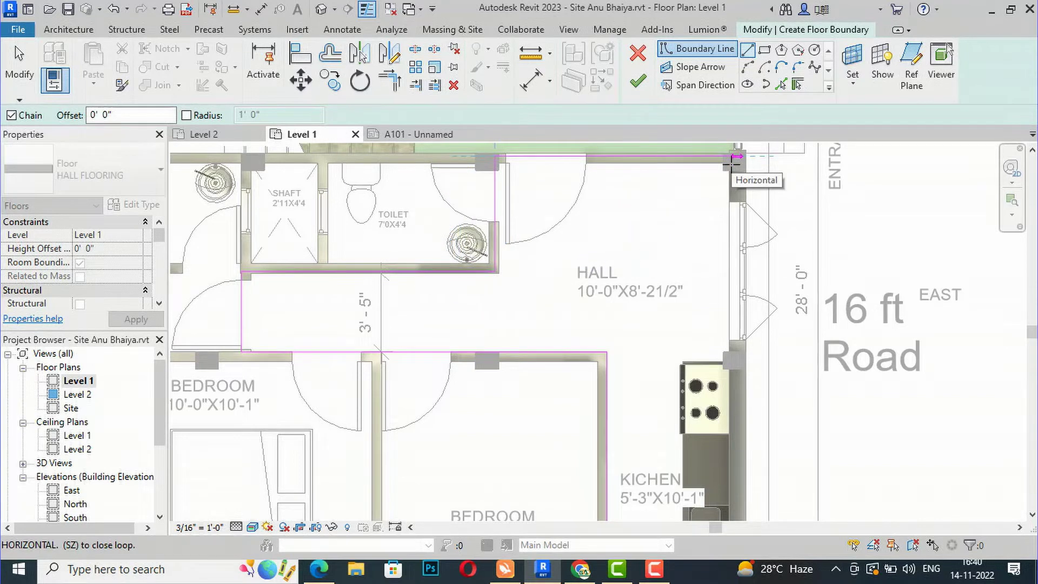
click(733, 157)
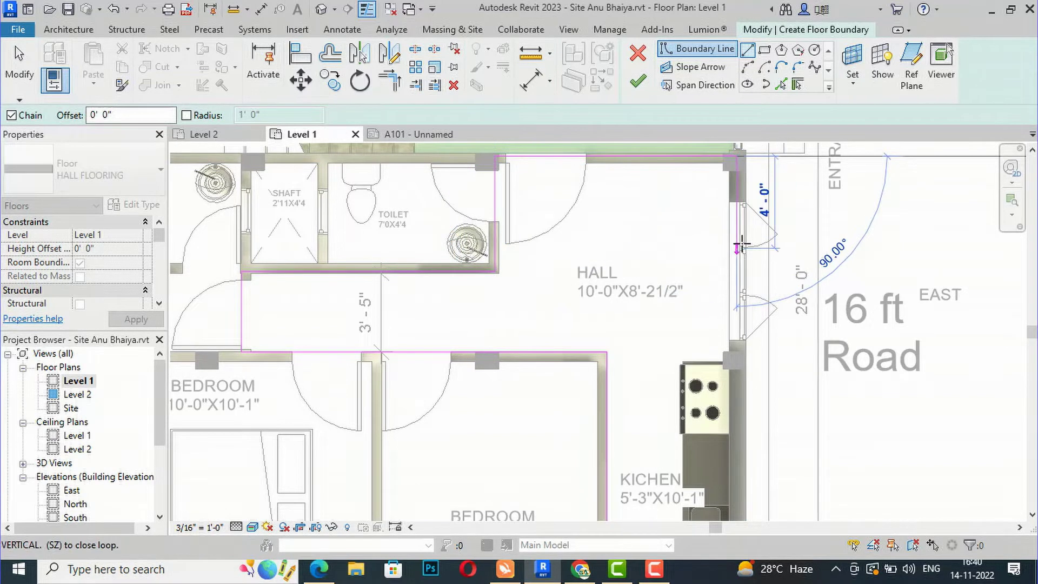
- Draw the hall boundary's east side down the outer wall to the kitchen's end wall line
scroll(742, 245, down, 4)
scroll(737, 396, up, 3)
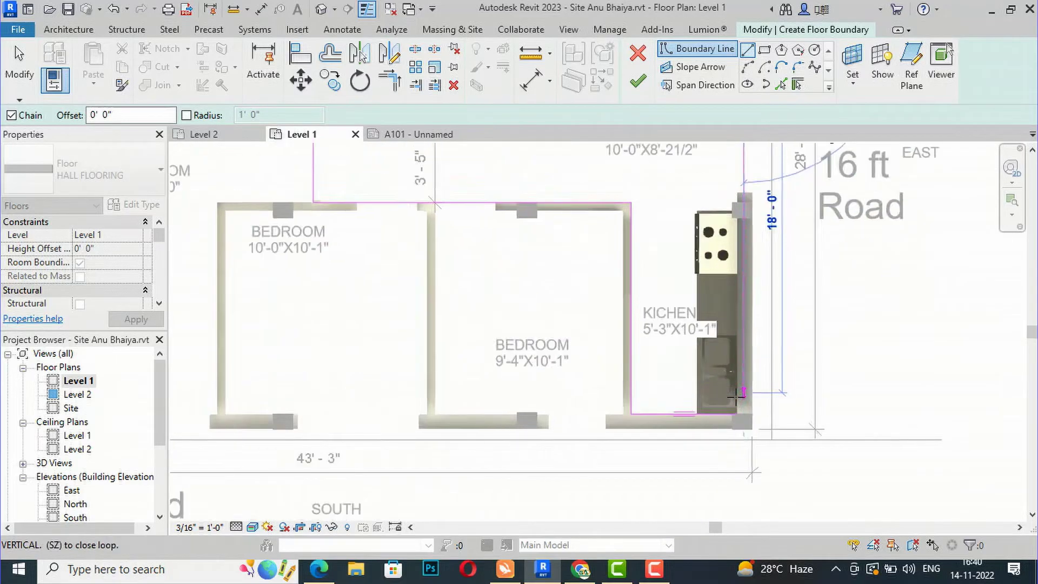
scroll(736, 396, up, 3)
click(748, 429)
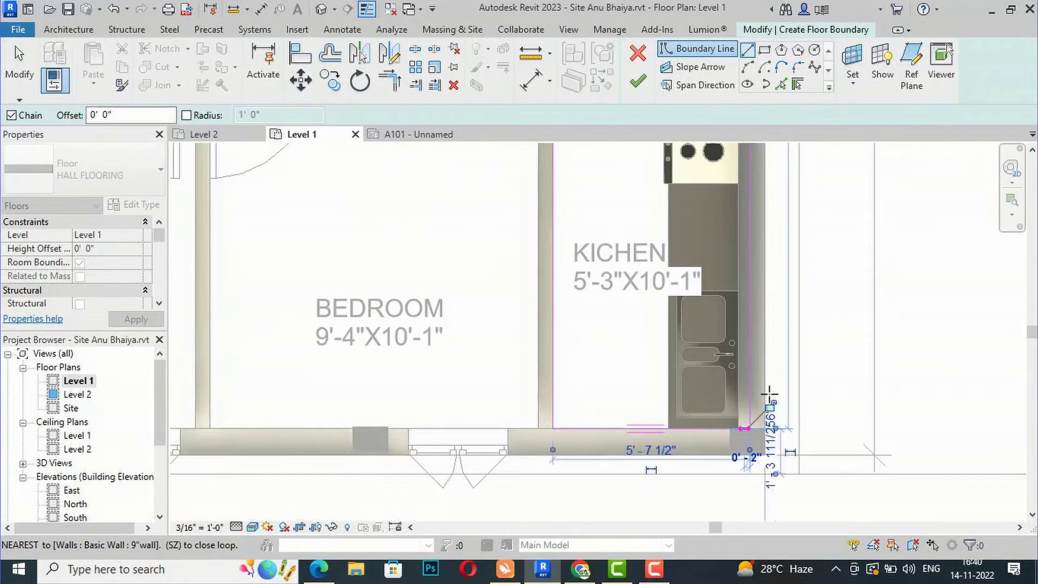
key(Escape)
key(Escape)
- Trim the east boundary line and the kitchen end line to a closed corner
scroll(770, 431, up, 2)
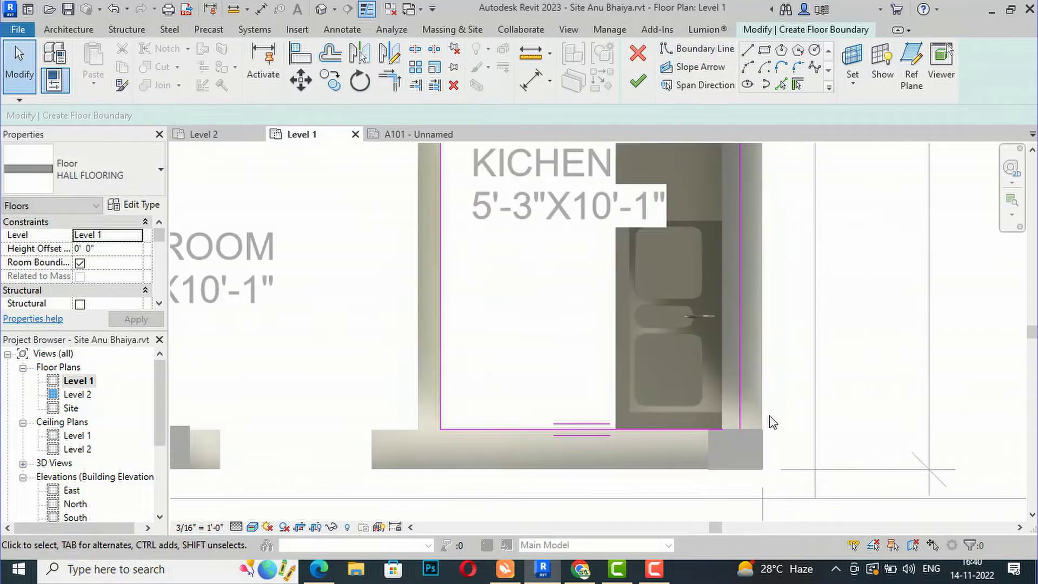
key(t)
key(r)
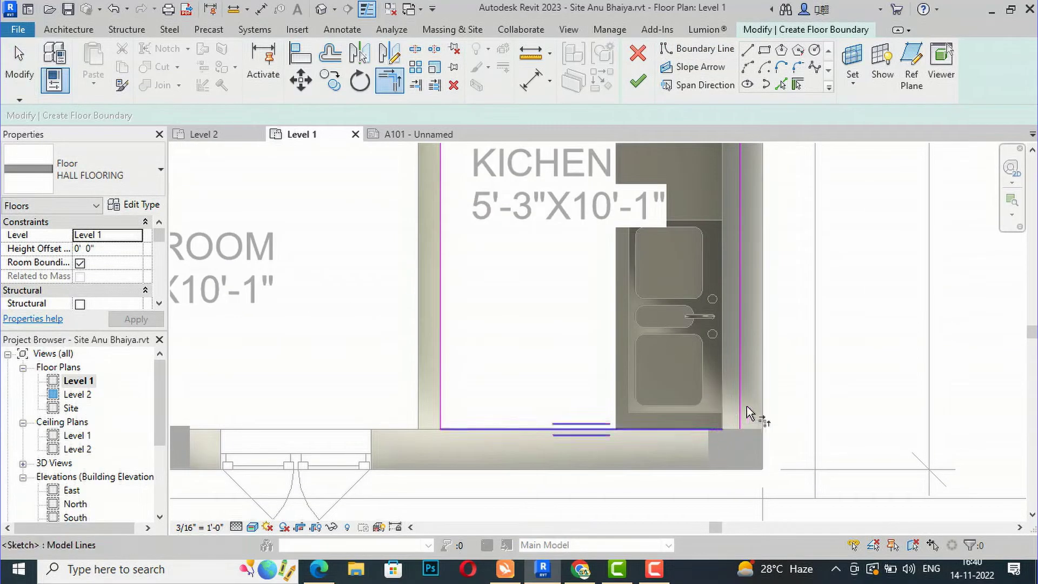
scroll(626, 473, down, 4)
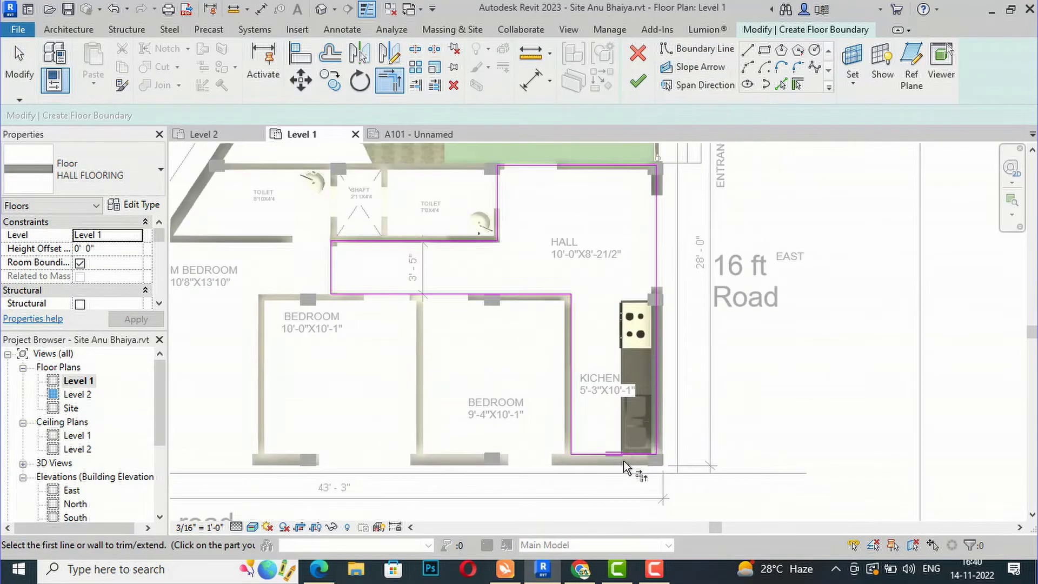
key(Escape)
key(Escape)
- Move the hall floor's east boundary line to the inner face of the outer wall
scroll(679, 239, up, 2)
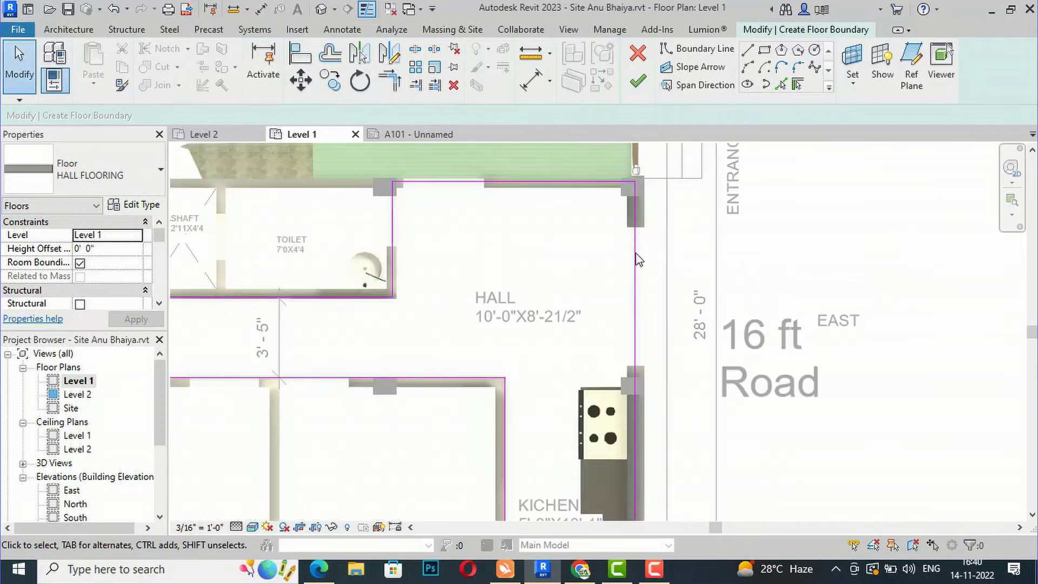
scroll(629, 254, up, 1)
scroll(625, 250, up, 2)
scroll(625, 250, up, 1)
click(632, 240)
drag(605, 238, 643, 152)
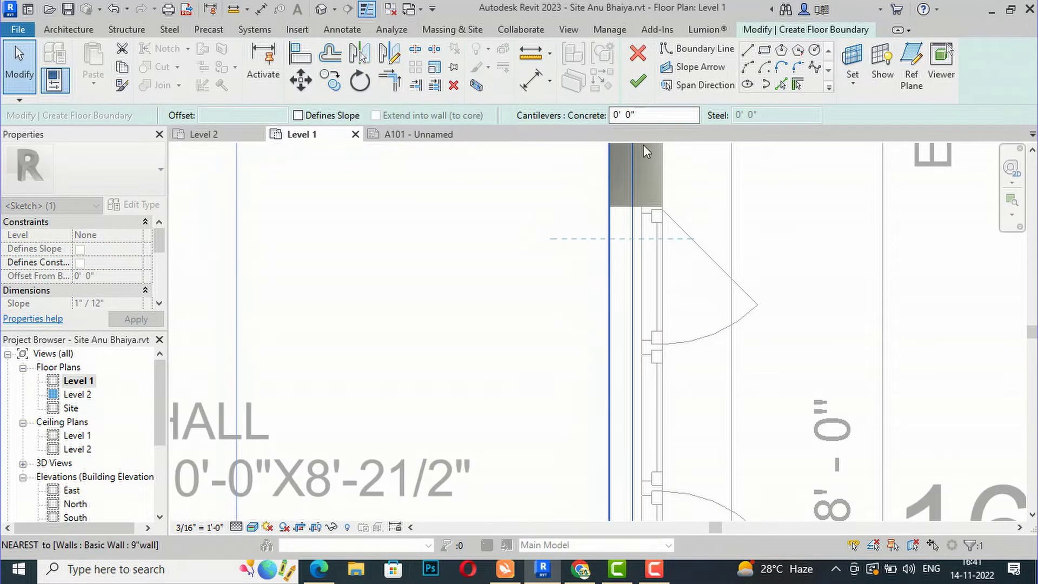
- Finish the hall floor sketch to place the marble floor in the hall, passage and kitchen
click(637, 81)
click(541, 304)
scroll(558, 319, down, 2)
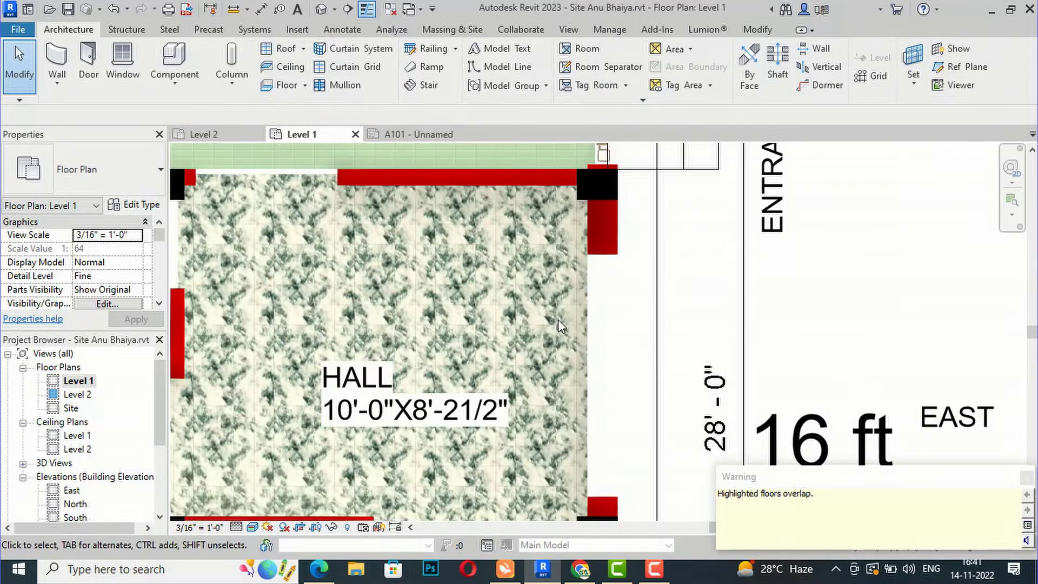
scroll(558, 319, down, 3)
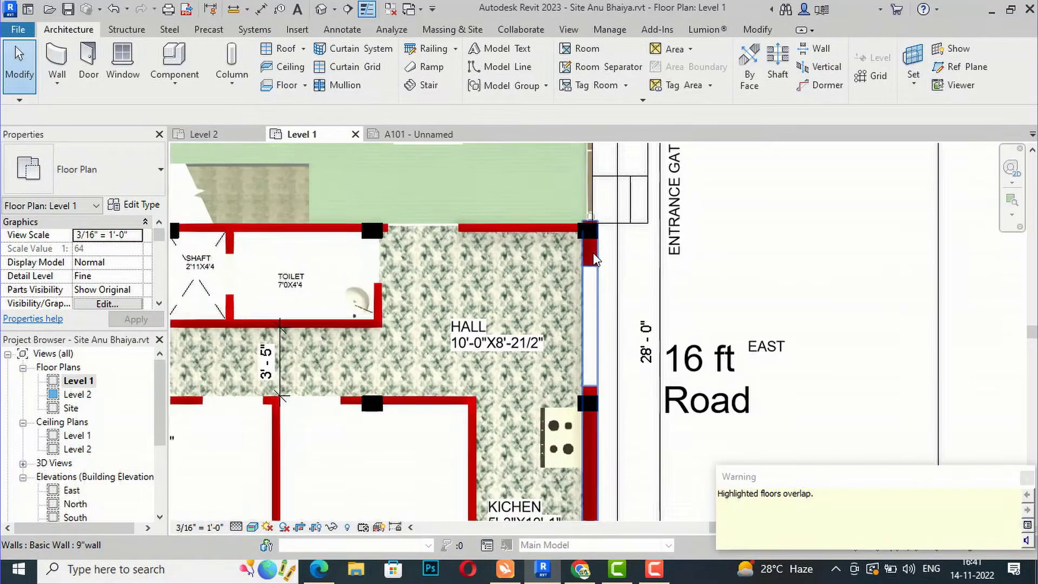
scroll(595, 260, down, 4)
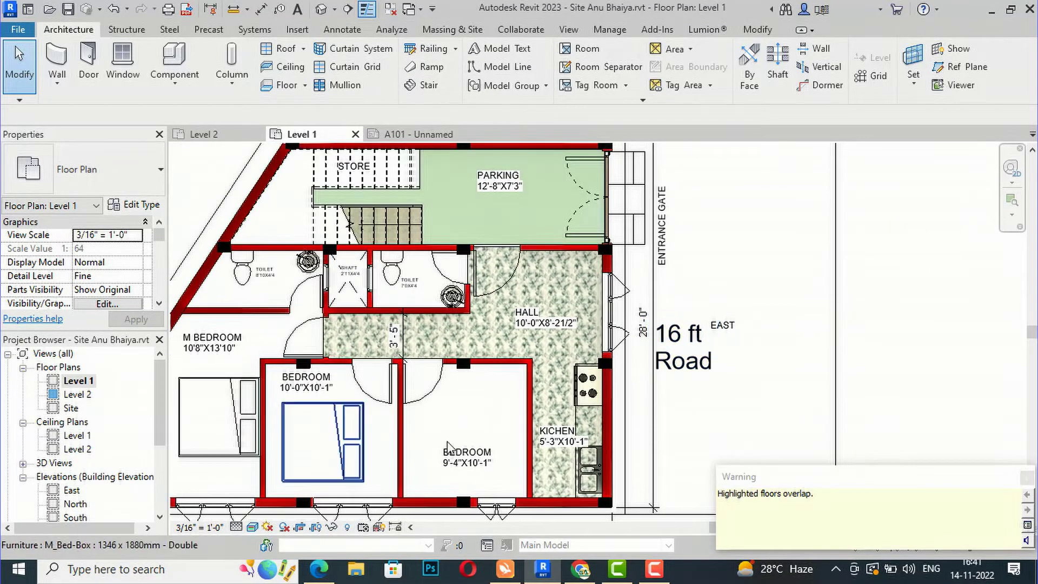
scroll(448, 448, down, 2)
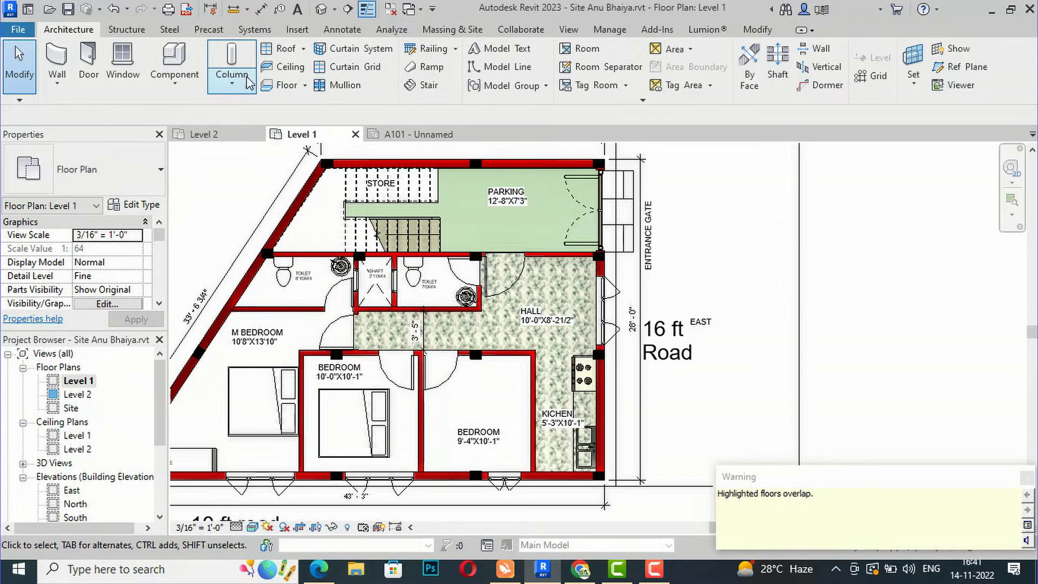
- Start a new floor and duplicate the HALL FLOORING type as BEDROOM FLOORING
click(280, 87)
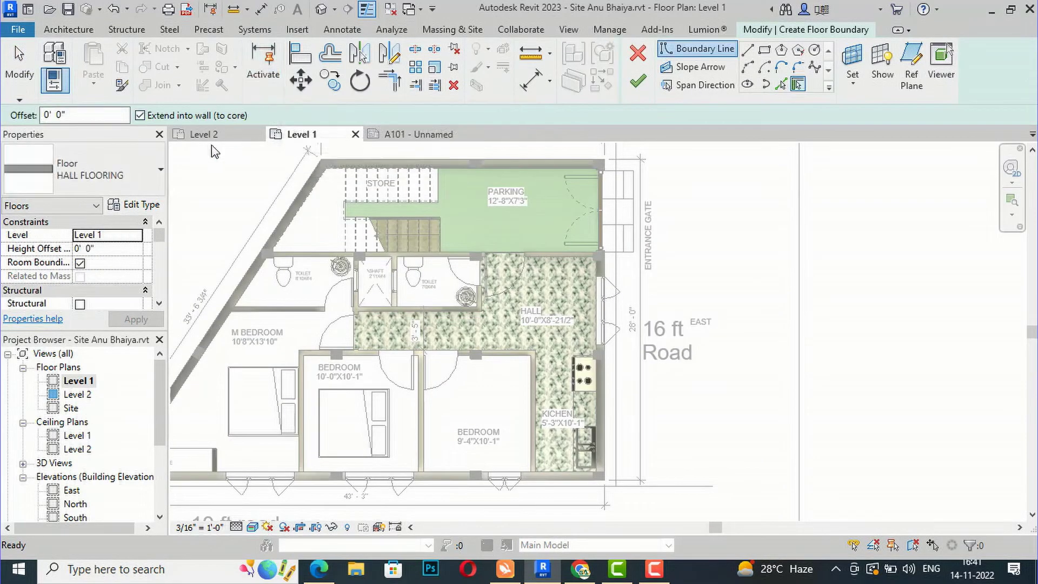
click(136, 205)
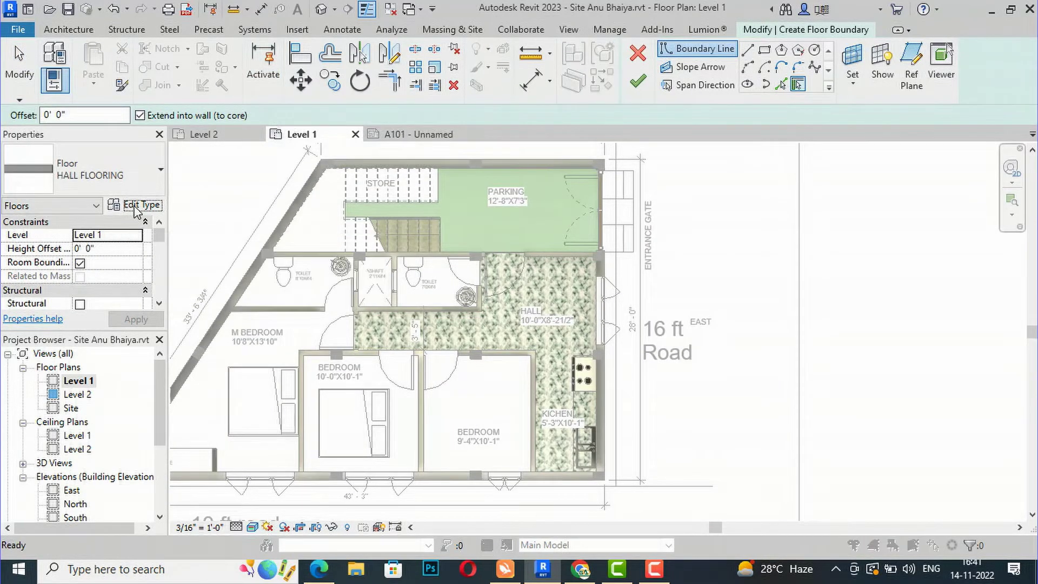
click(576, 150)
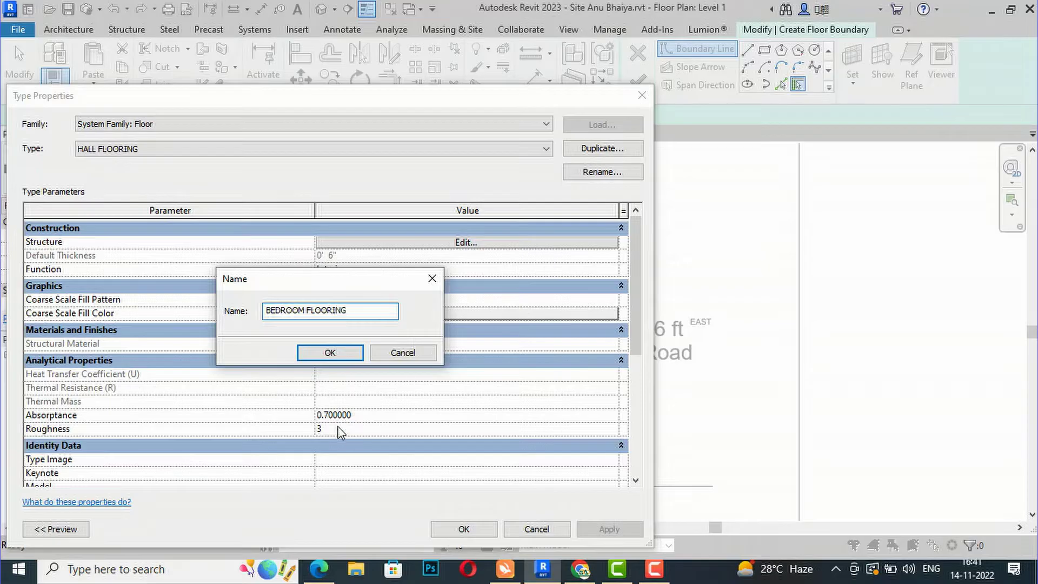
click(332, 362)
click(463, 530)
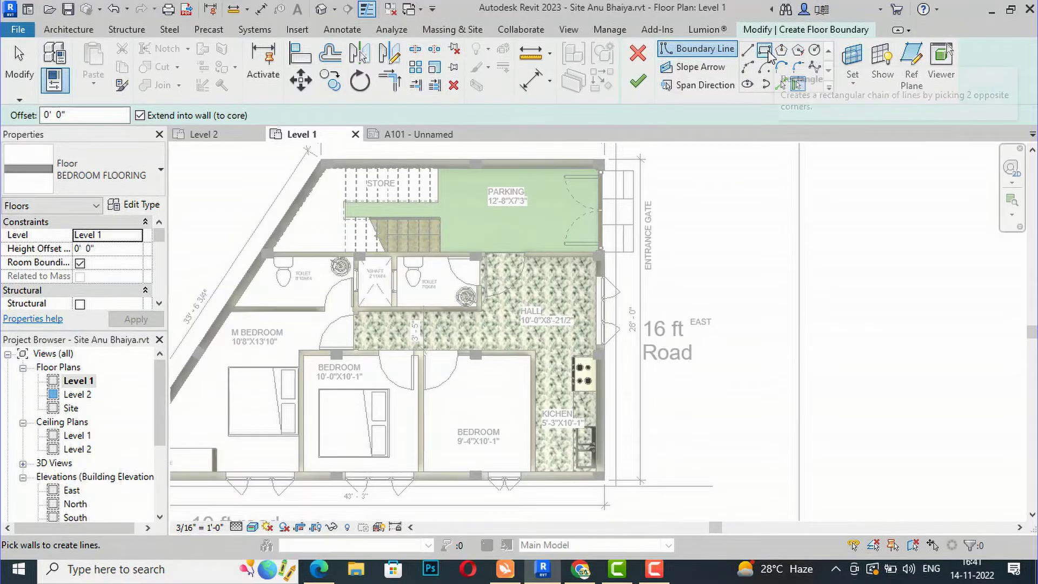
- Create a new material for the structure layer of the BEDROOM FLOORING type
click(135, 205)
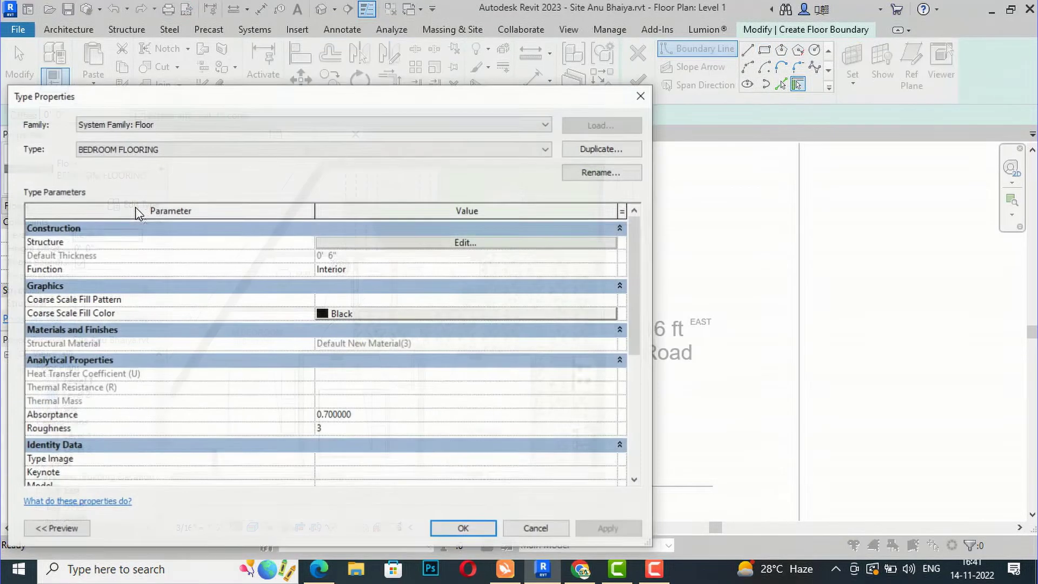
click(415, 244)
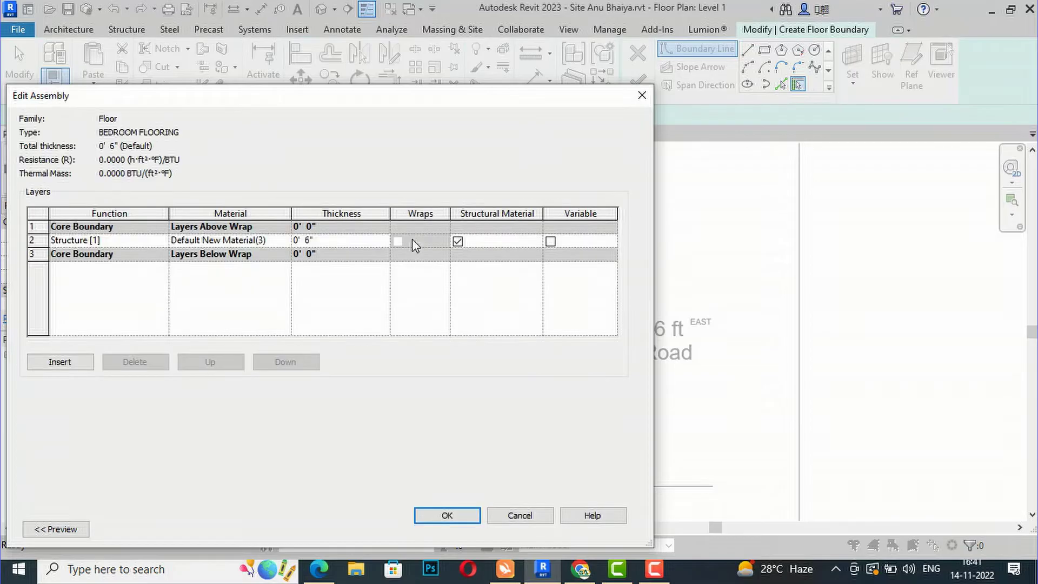
click(285, 240)
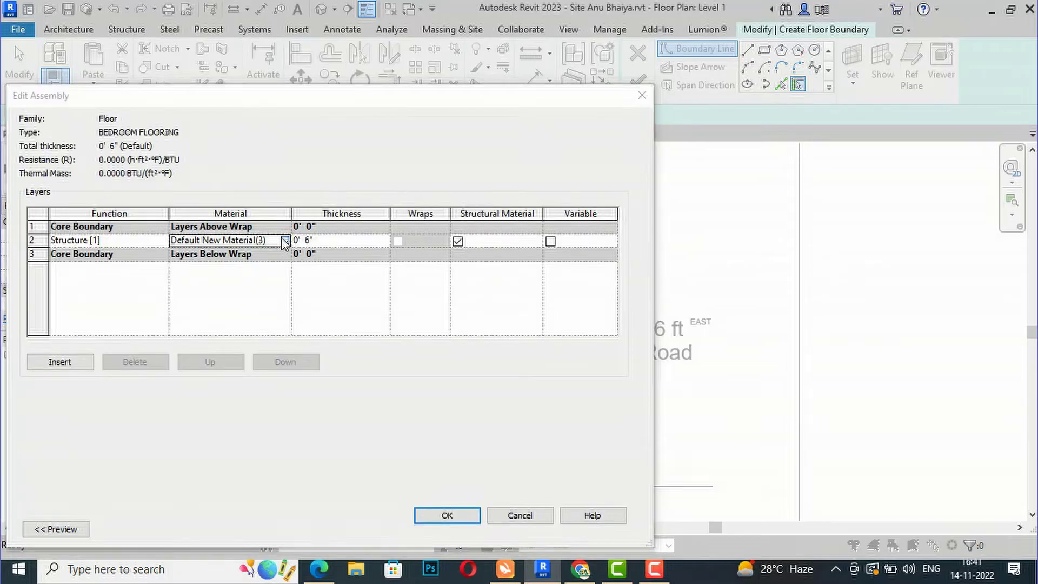
click(170, 488)
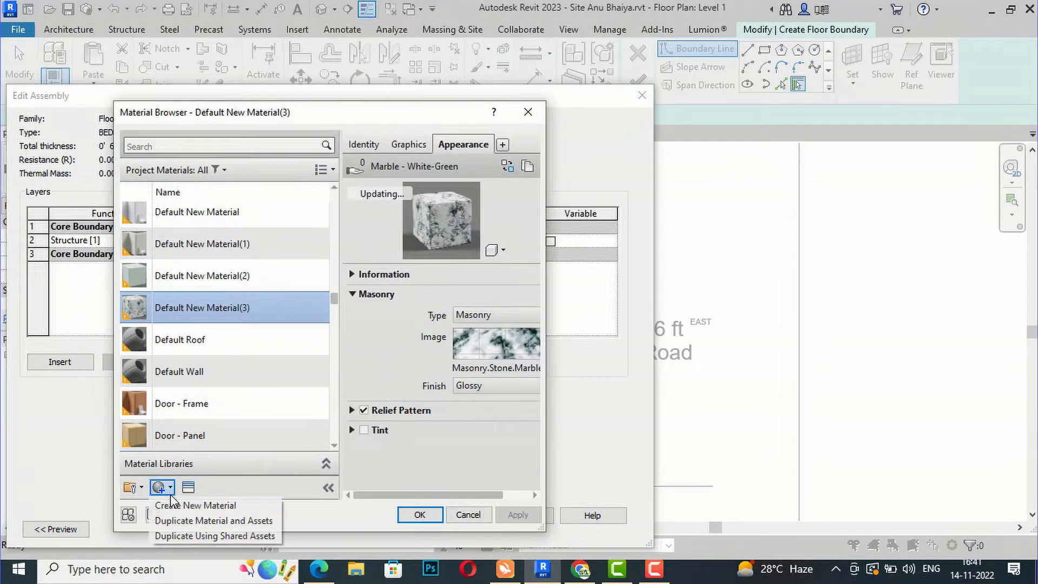
click(162, 503)
- Search the appearance assets for WOOD and give the new material the flooring asset Andiroba - Natural
click(188, 487)
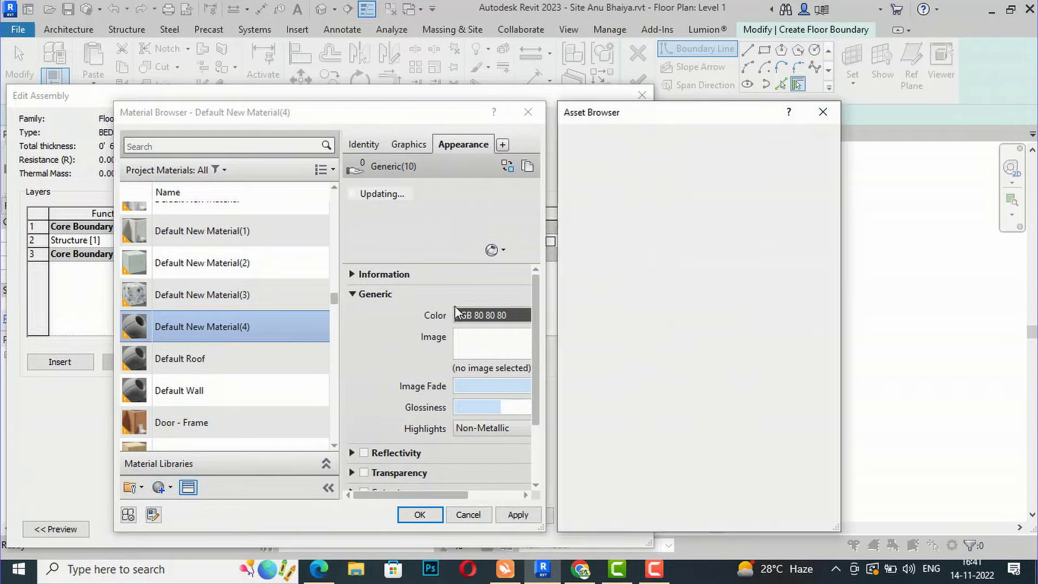
click(605, 139)
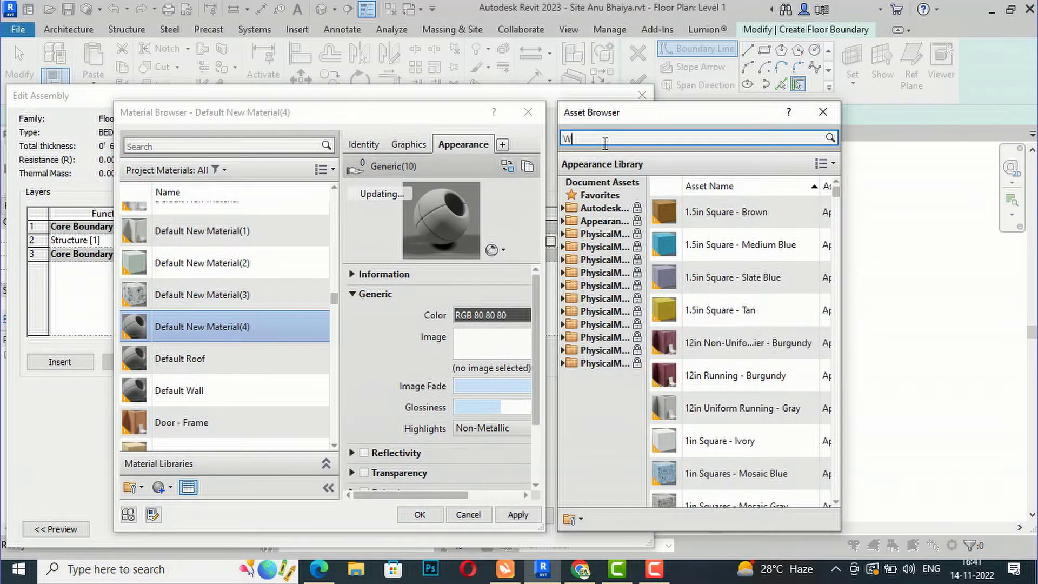
key(Return)
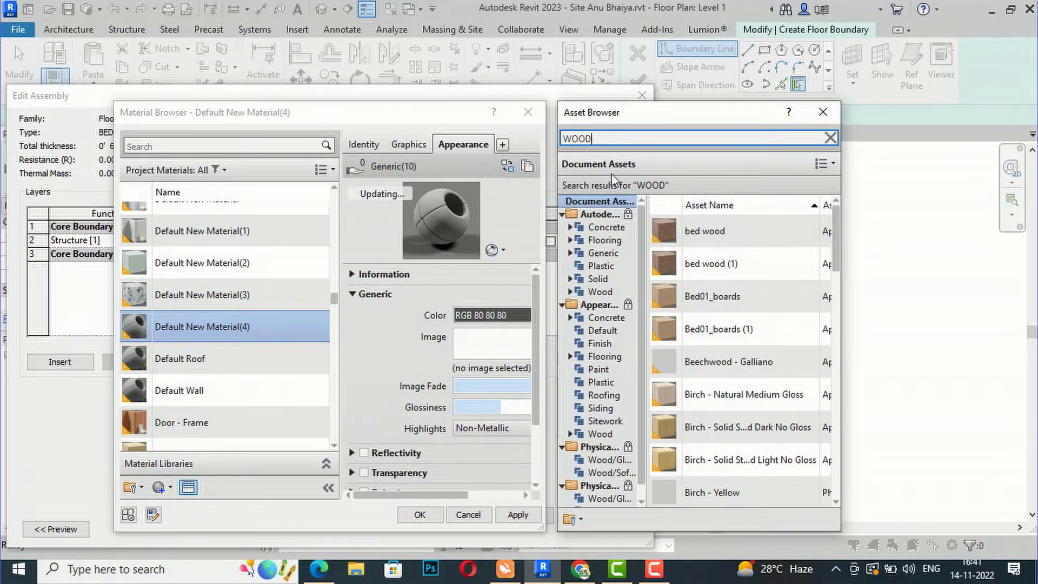
click(604, 357)
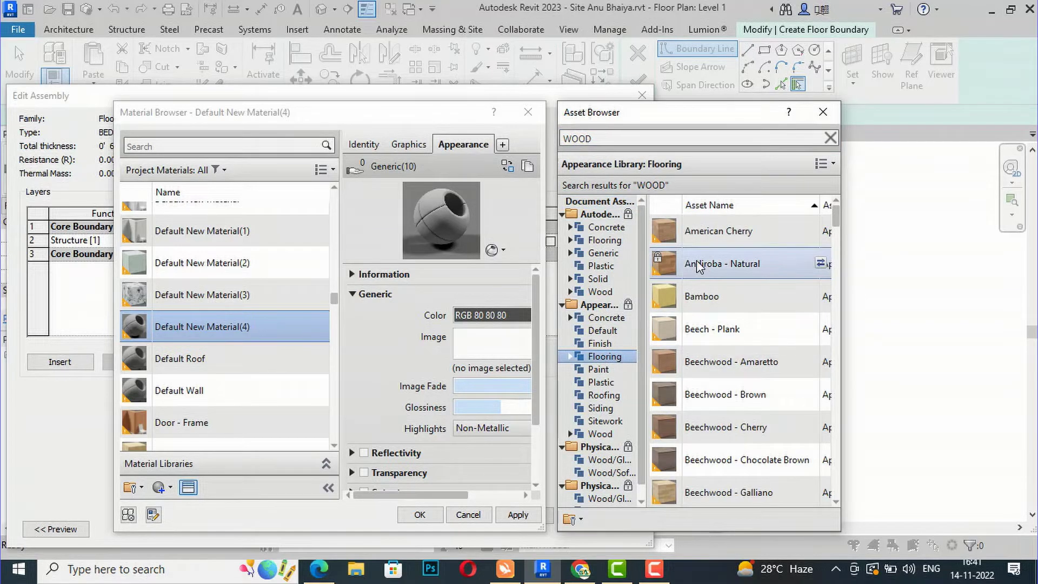
click(831, 138)
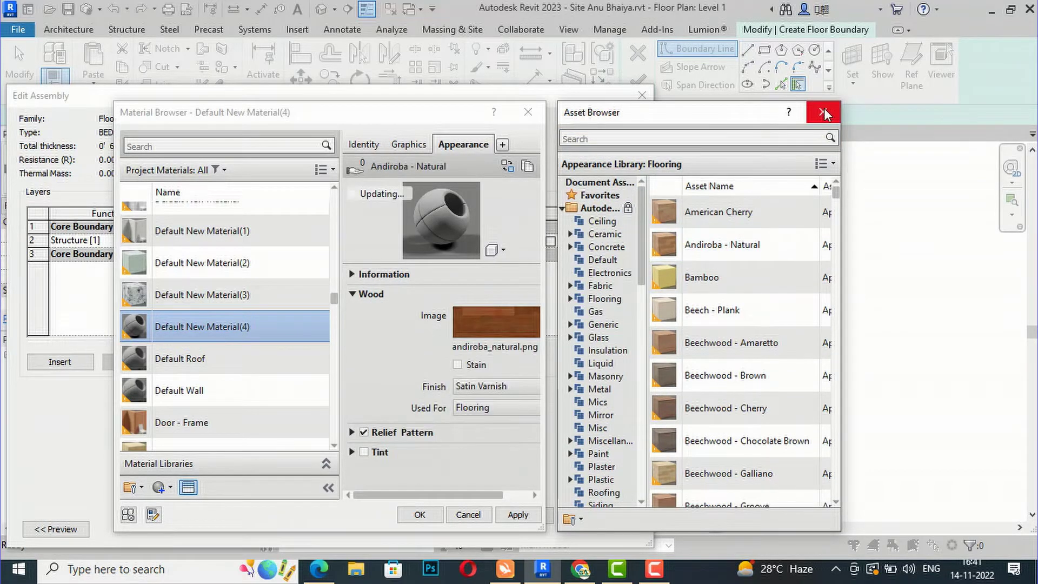
click(824, 113)
- Assign the new wood material to the structure layer and accept the BEDROOM FLOORING type changes
click(518, 514)
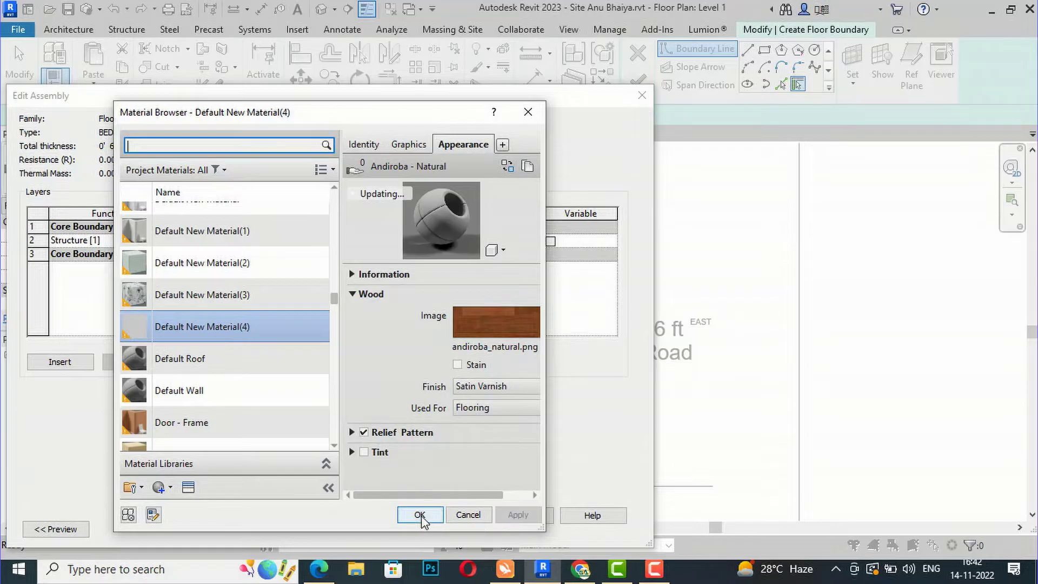
click(420, 515)
click(442, 516)
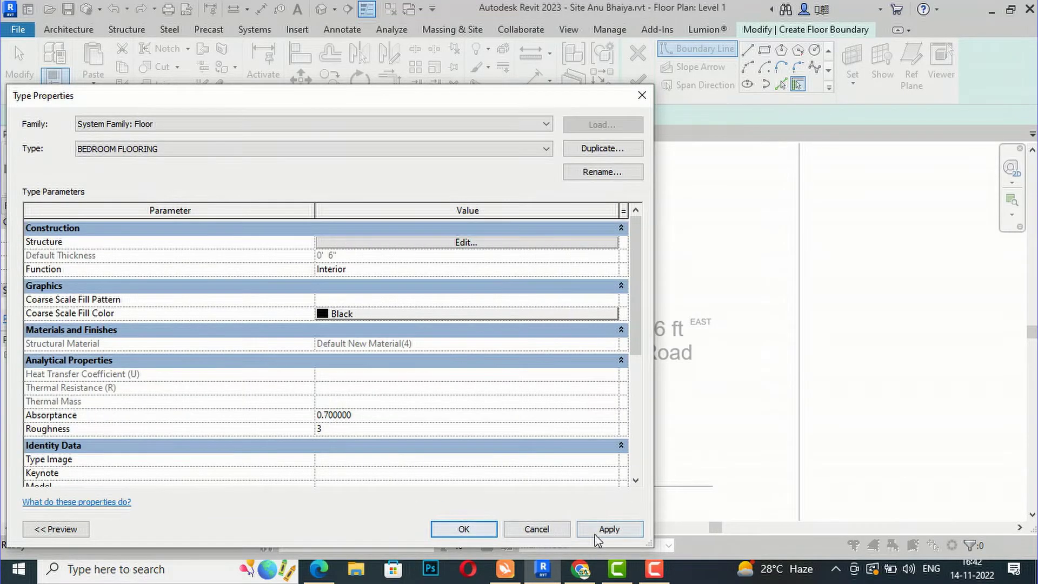
click(470, 530)
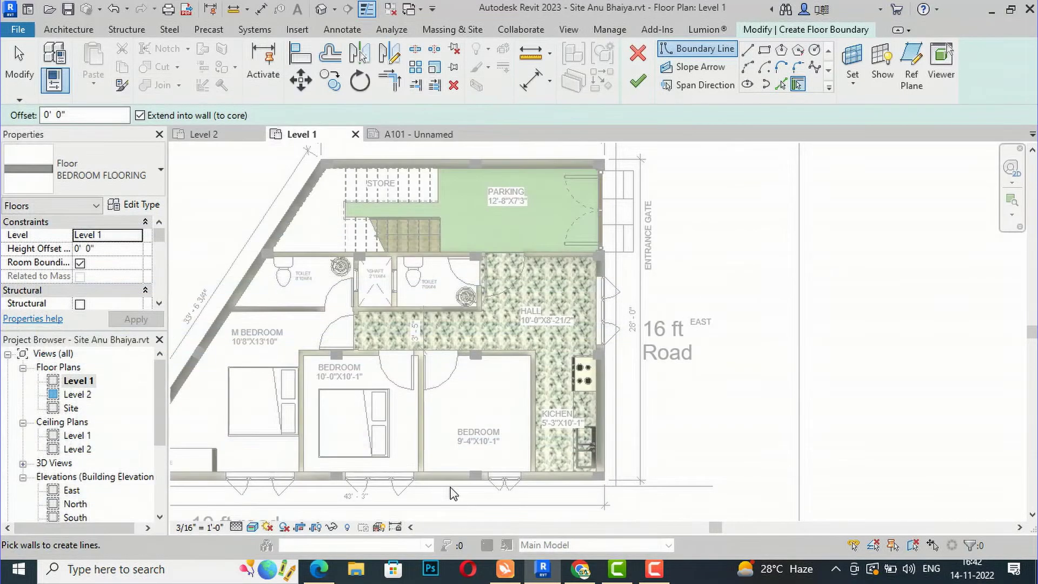
- Draw a rectangular floor boundary around the two bedrooms beside the kitchen and finish the BEDROOM FLOORING floor
click(764, 53)
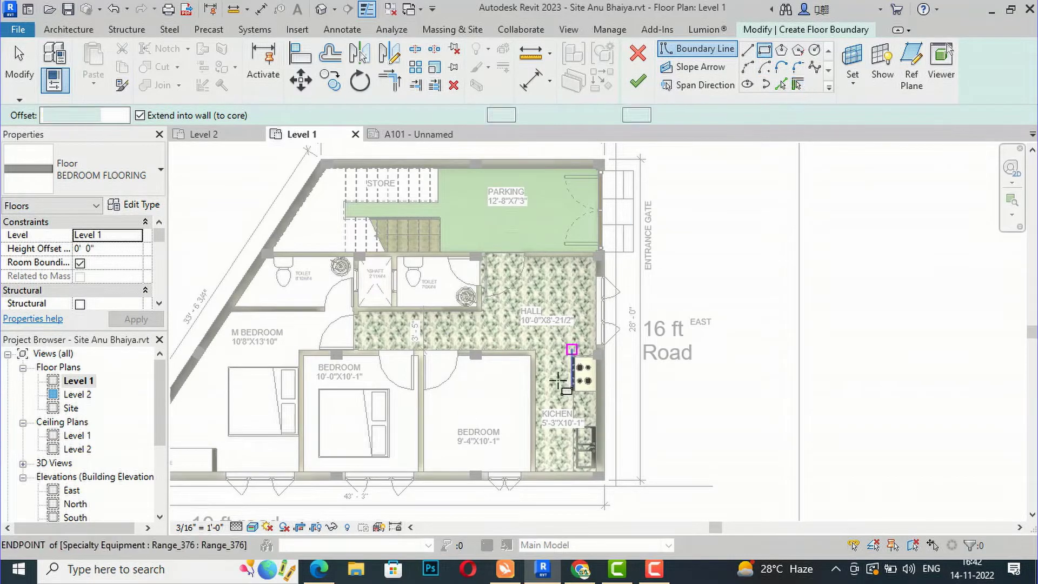
click(534, 471)
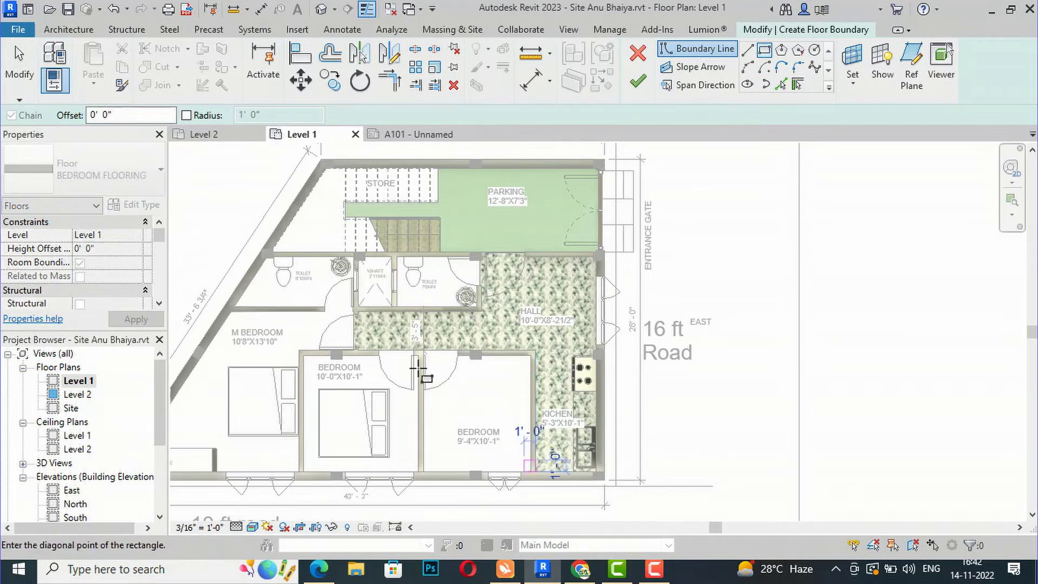
click(296, 347)
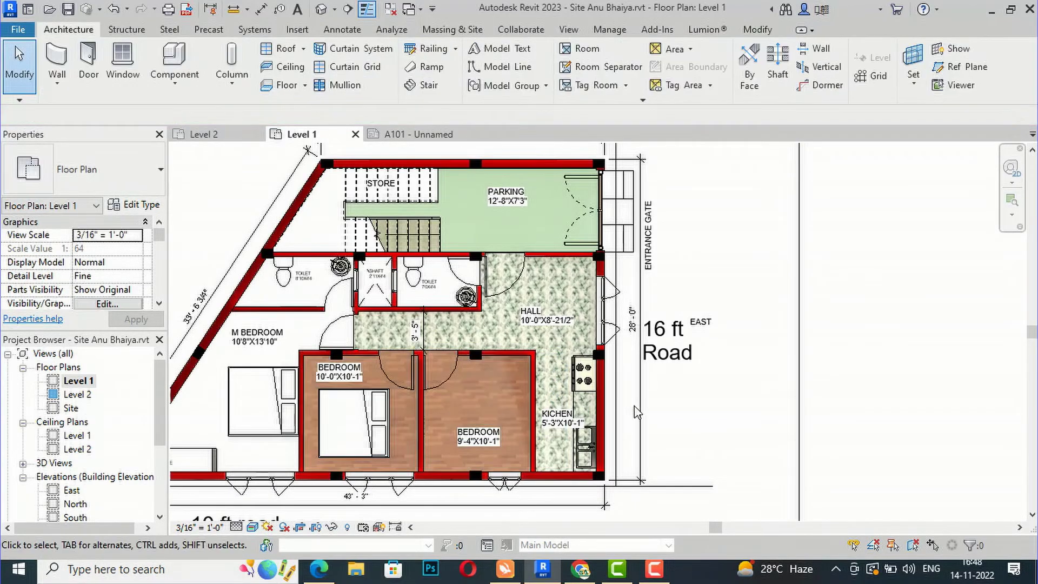
scroll(499, 354, down, 2)
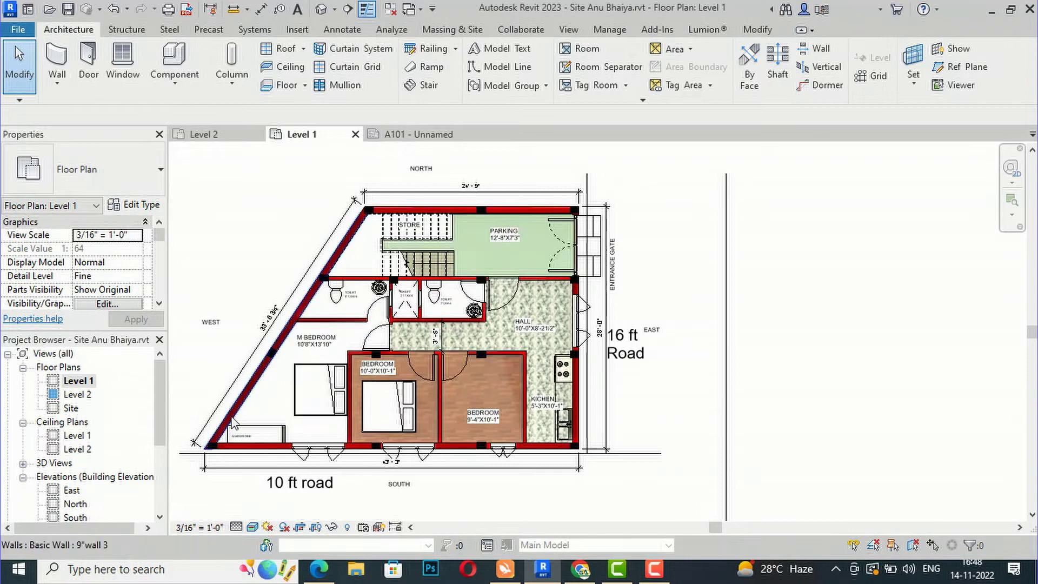
scroll(233, 423, up, 1)
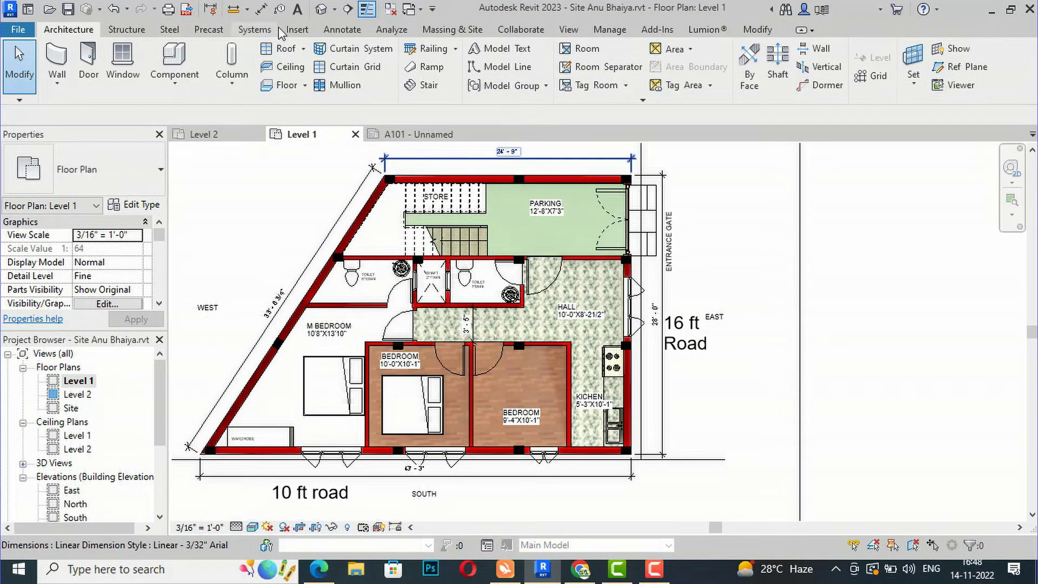
- Start a BEDROOM FLOORING floor and draw boundary lines along the M BEDROOM's slanted outer wall and toilet wall to the door opening
click(288, 85)
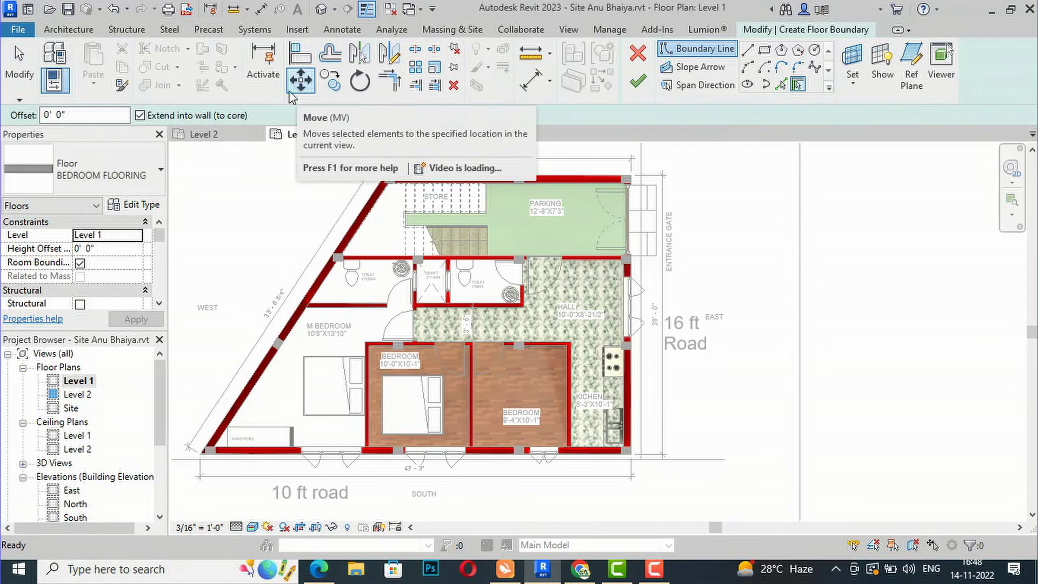
click(748, 50)
scroll(217, 449, up, 3)
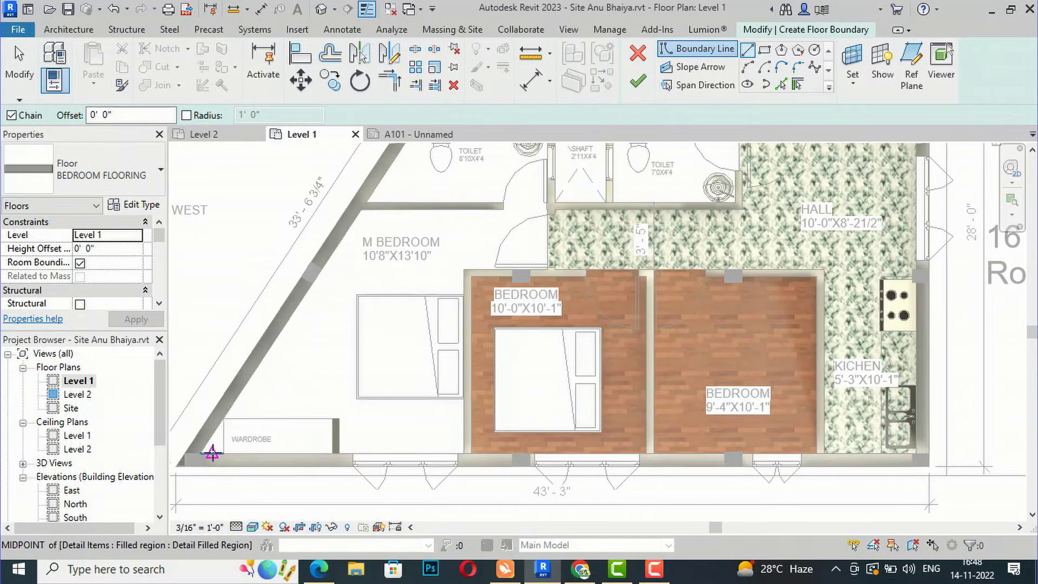
click(204, 453)
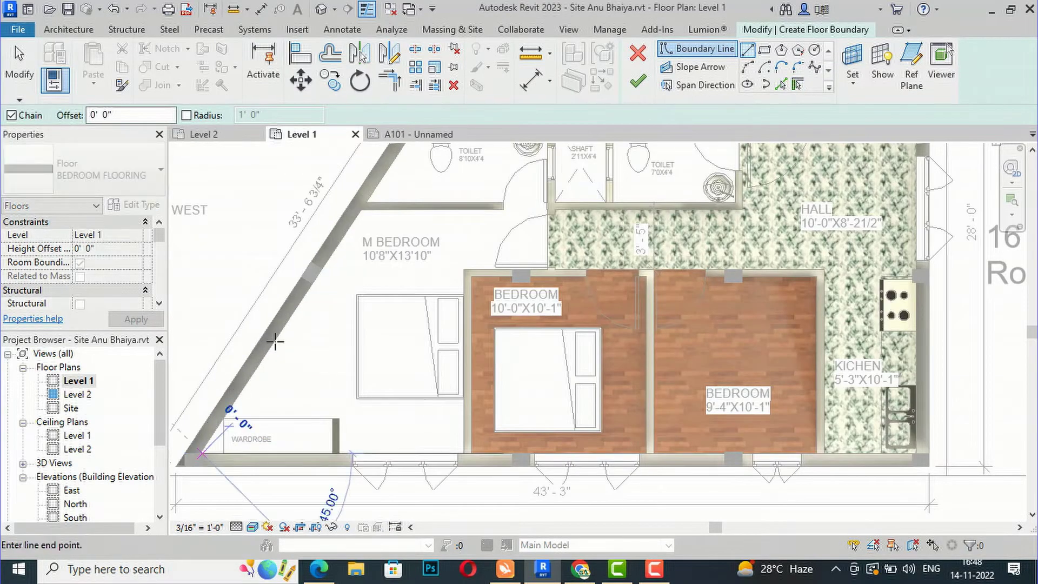
click(360, 212)
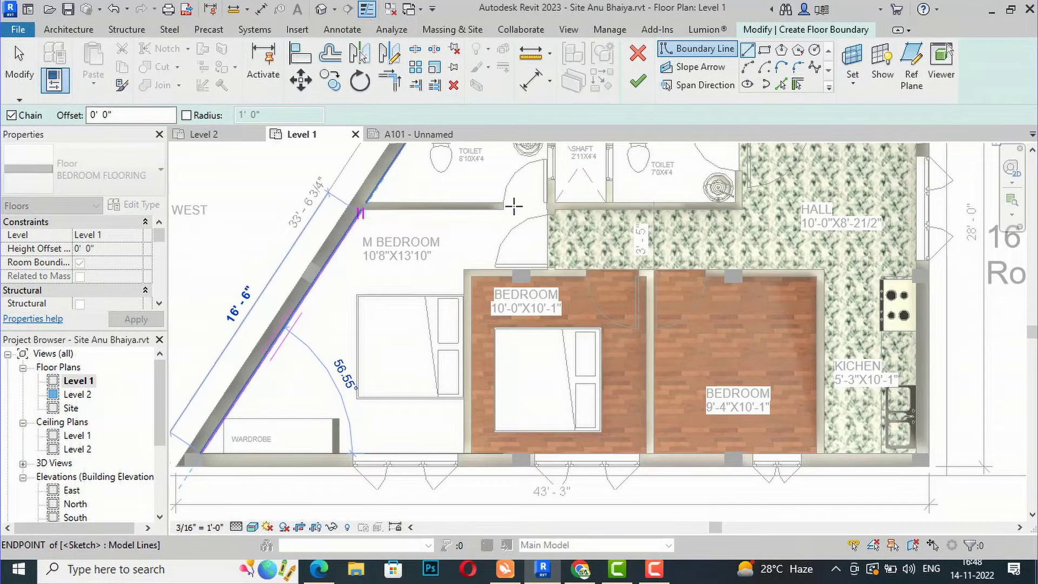
click(544, 212)
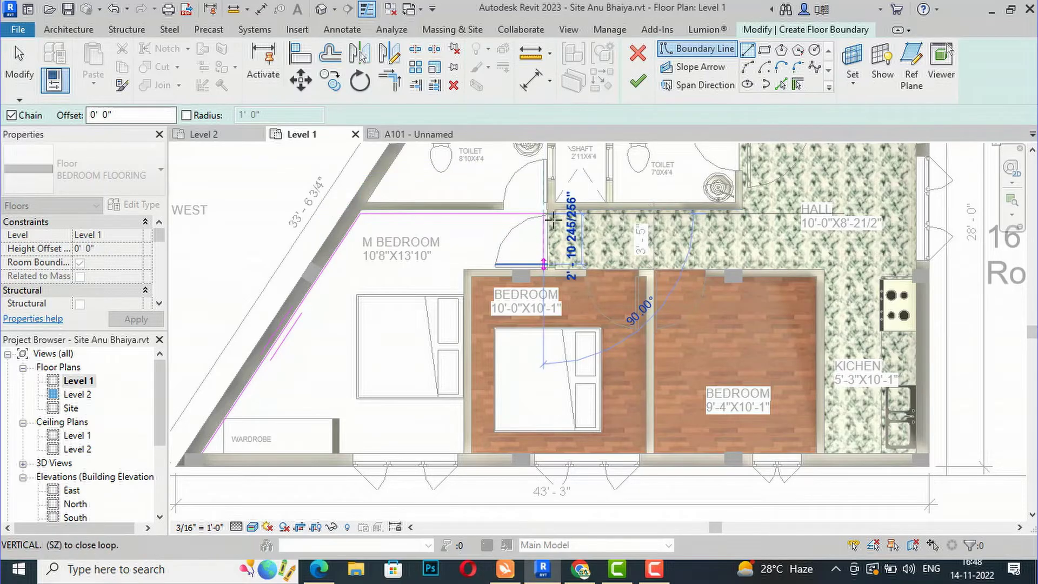
- Continue the boundary across the M BEDROOM doorway, along the adjoining bedroom's walls and the south wall, back to the wardrobe corner
scroll(542, 230, up, 5)
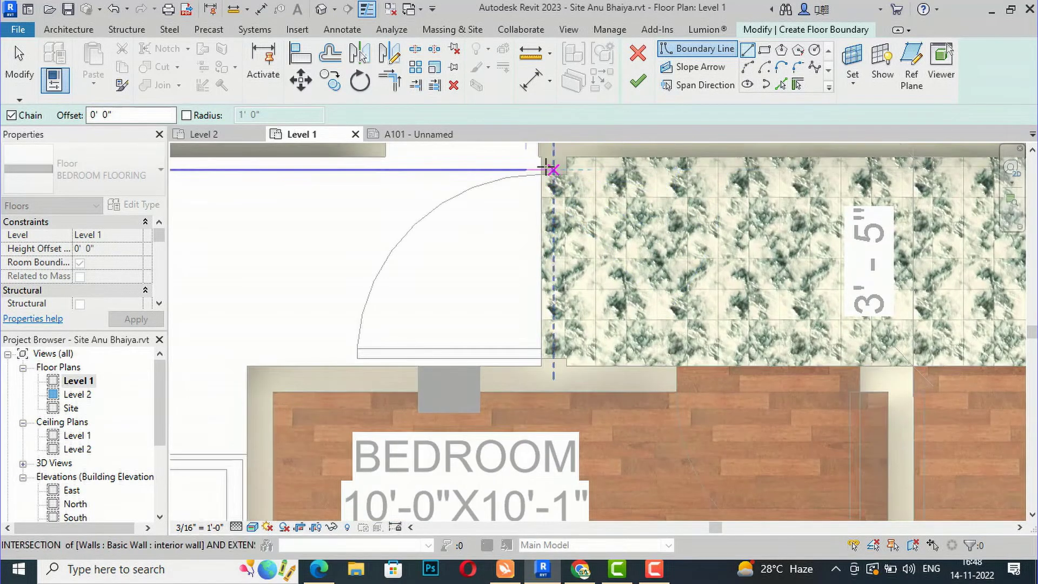
click(541, 366)
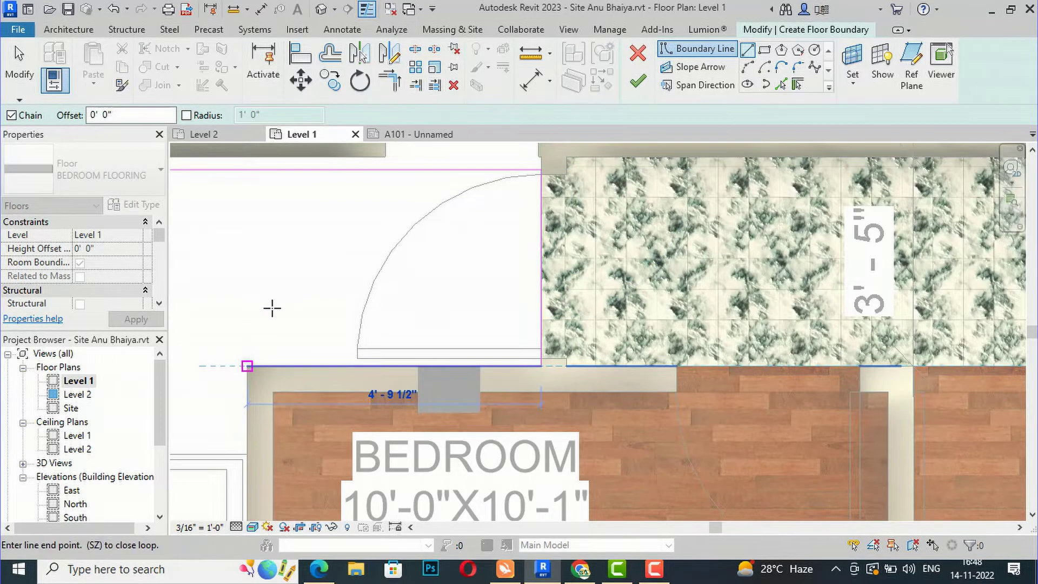
scroll(273, 308, down, 4)
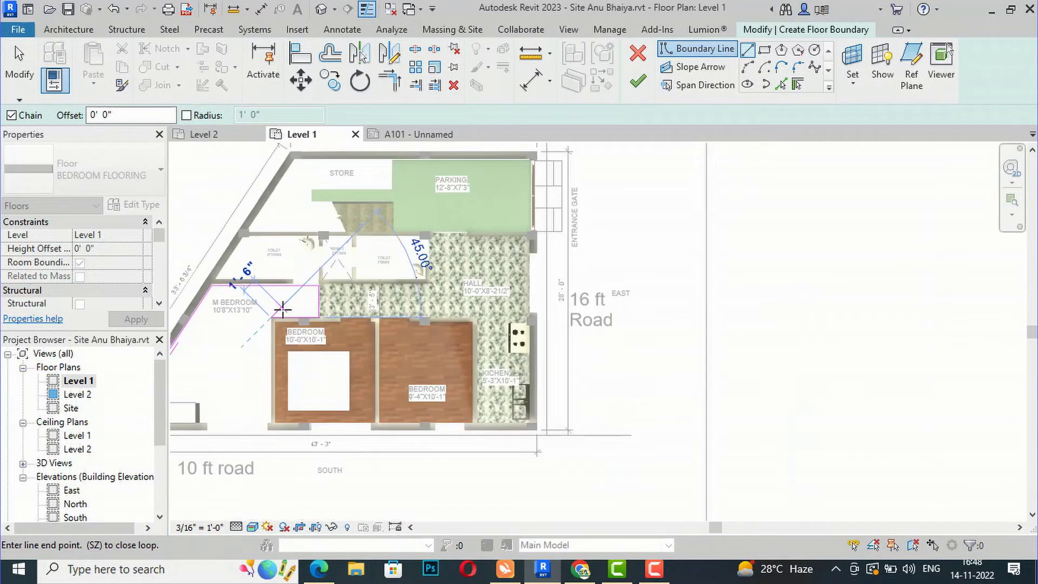
scroll(272, 425, up, 5)
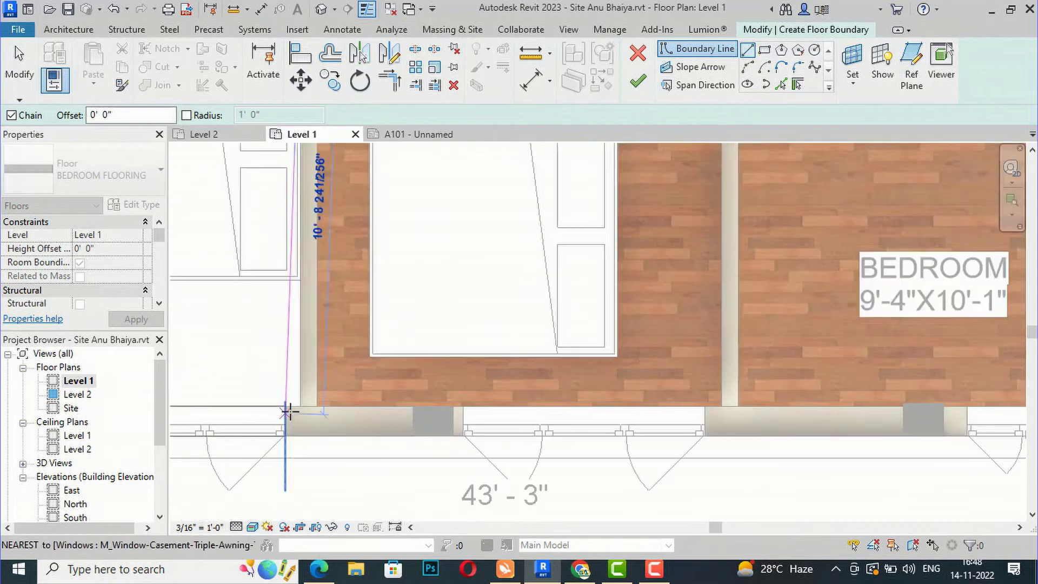
click(287, 411)
scroll(549, 408, down, 3)
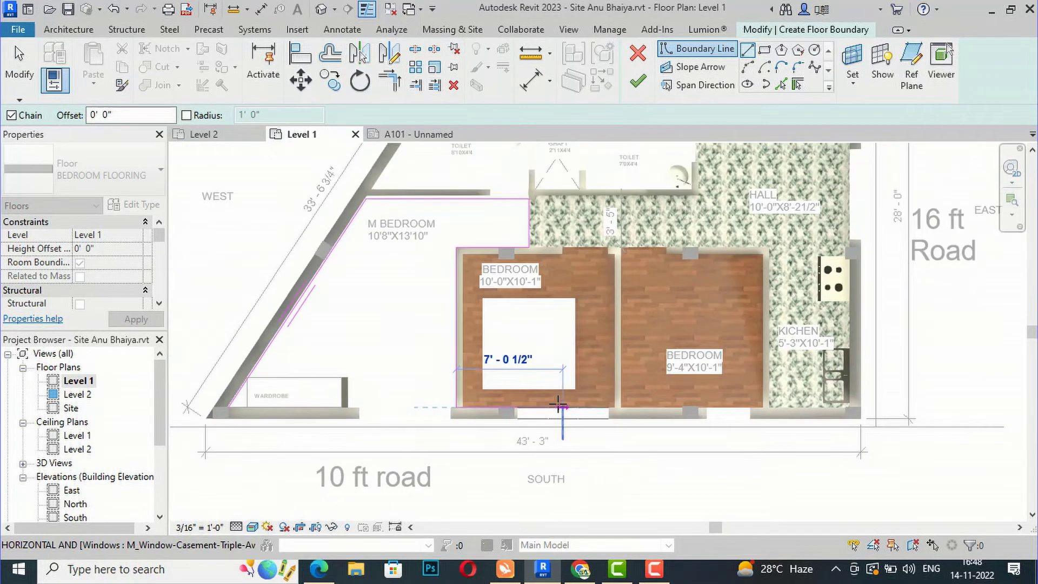
click(225, 409)
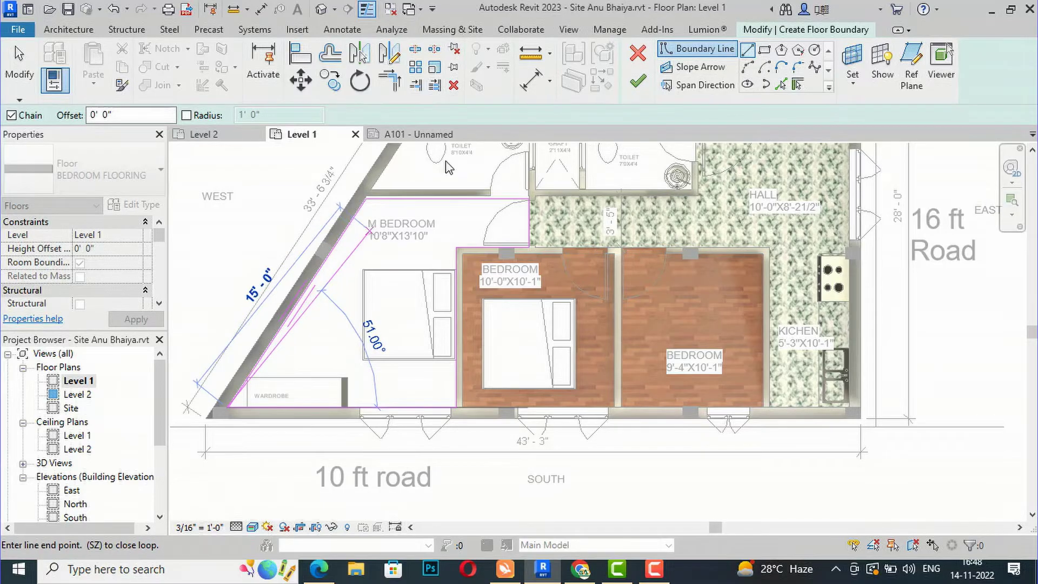
click(367, 200)
key(Escape)
- Move the M BEDROOM's upper boundary line onto the face of the toilet wall
scroll(424, 177, up, 2)
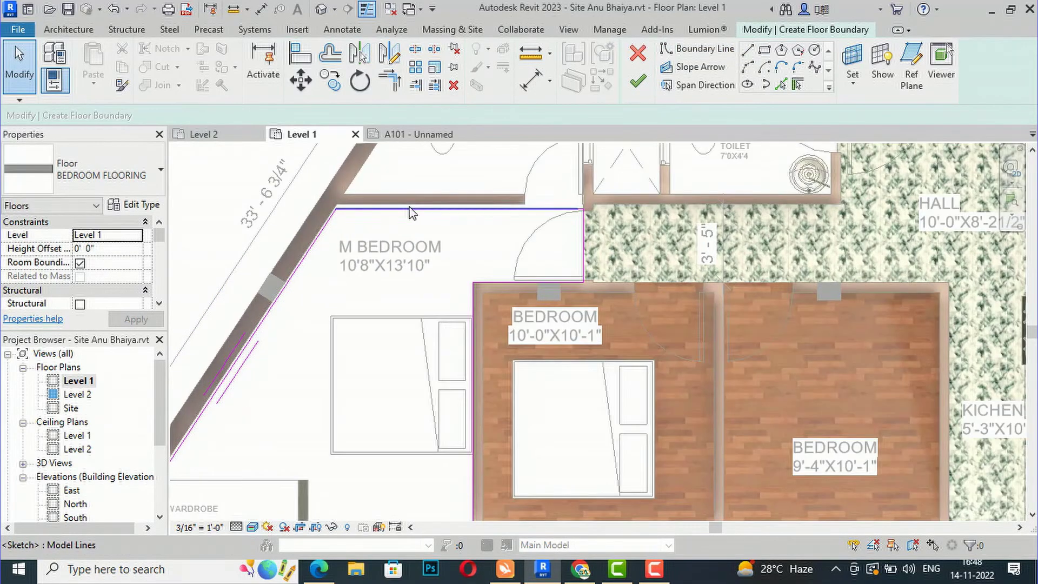
scroll(409, 212, up, 3)
click(414, 209)
drag(424, 211, 423, 201)
- Try to finish the floor sketch, examine the highlighted lines at the wardrobe corner and return to the sketch
click(636, 83)
scroll(530, 291, down, 2)
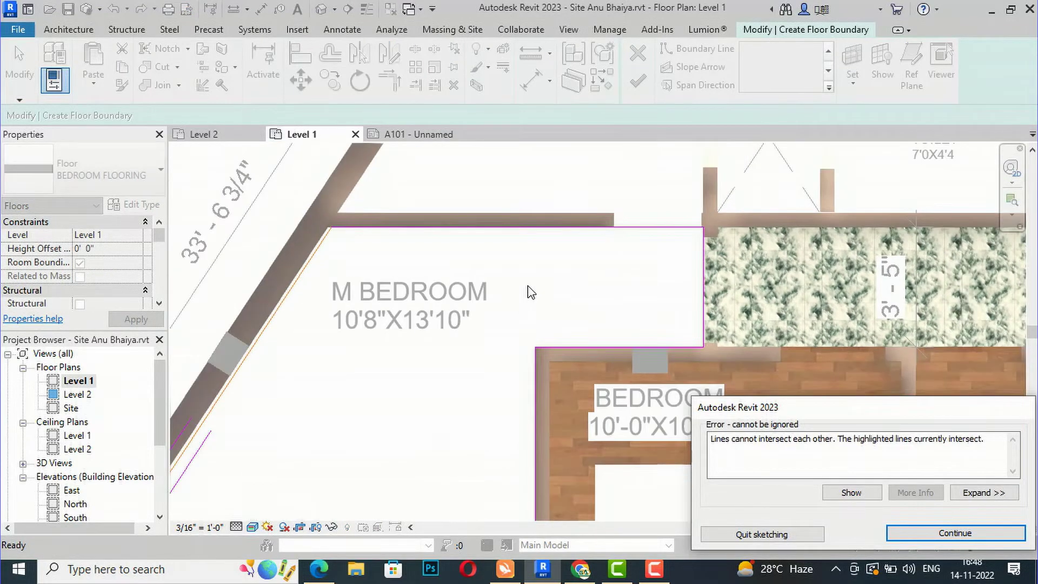
scroll(487, 278, down, 4)
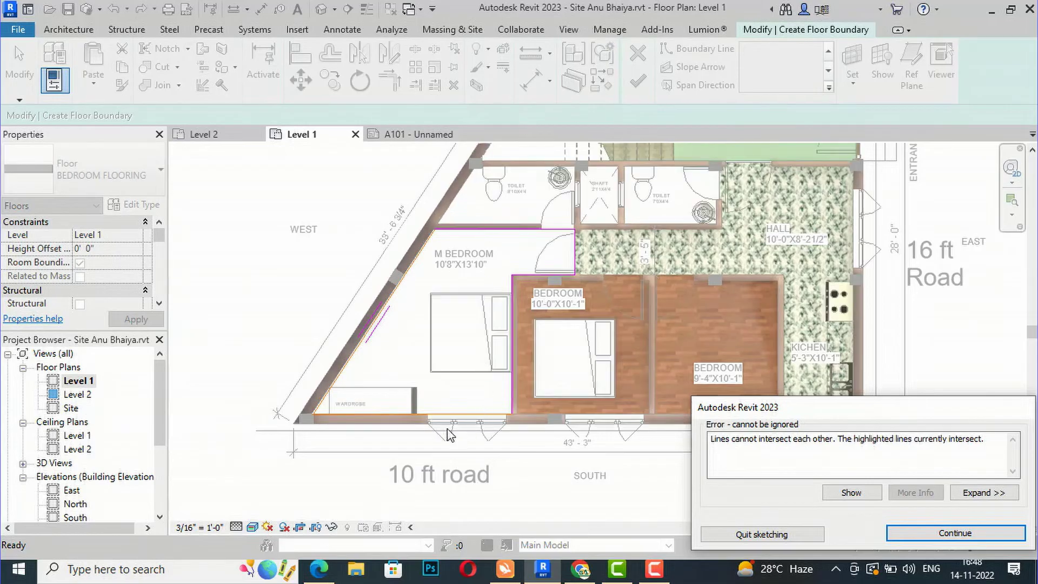
scroll(451, 432, up, 3)
scroll(255, 407, up, 2)
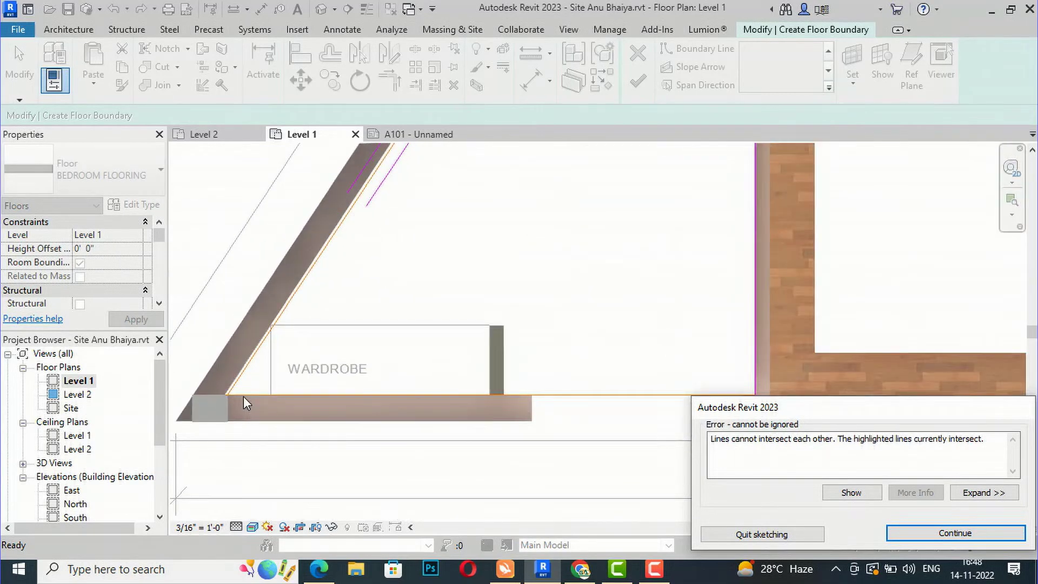
scroll(244, 397, up, 2)
click(926, 534)
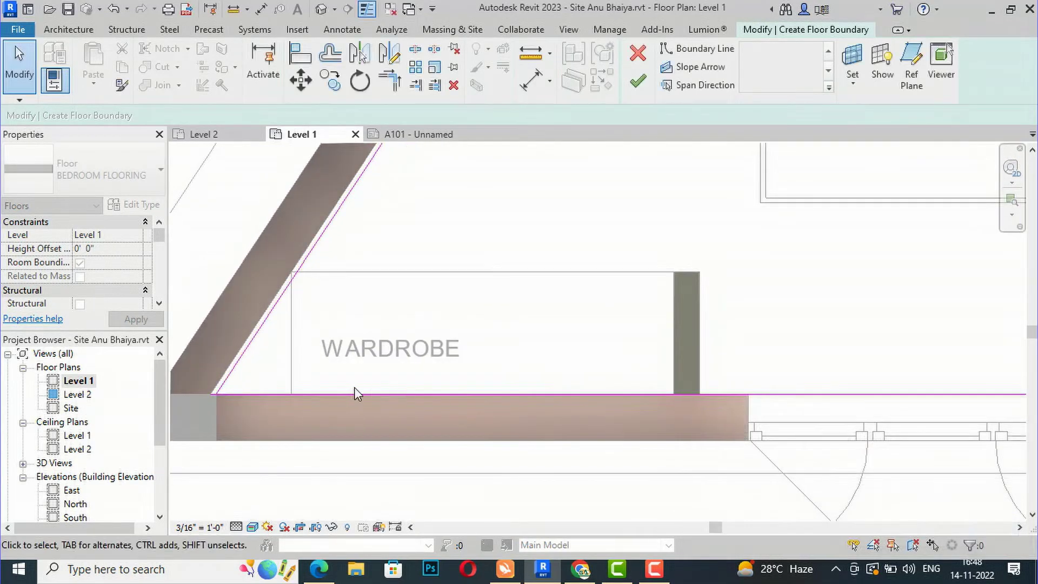
- Trim the slanted and south boundary lines to a clean corner beside the wardrobe
click(391, 86)
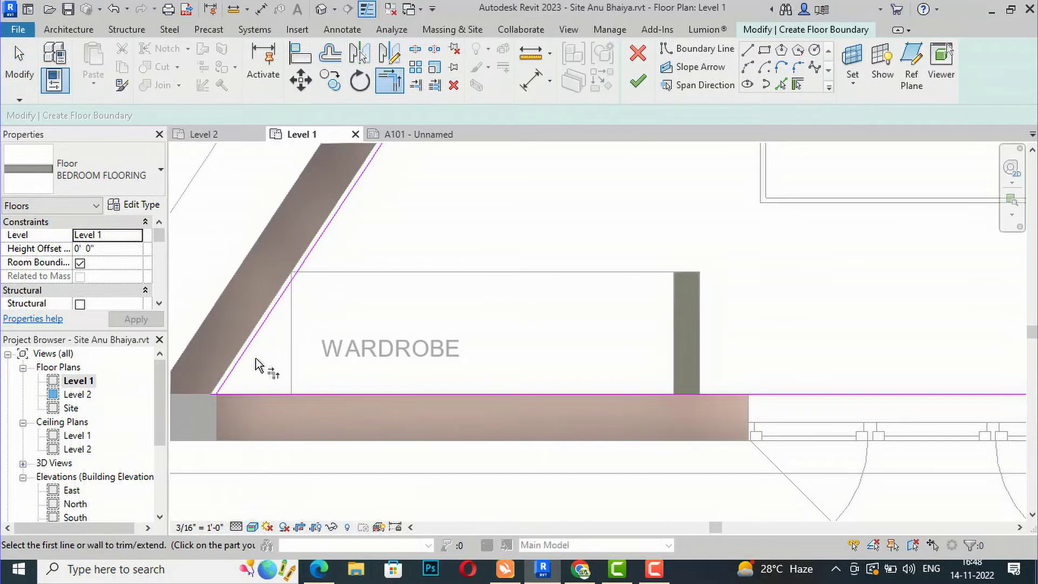
click(228, 370)
click(238, 394)
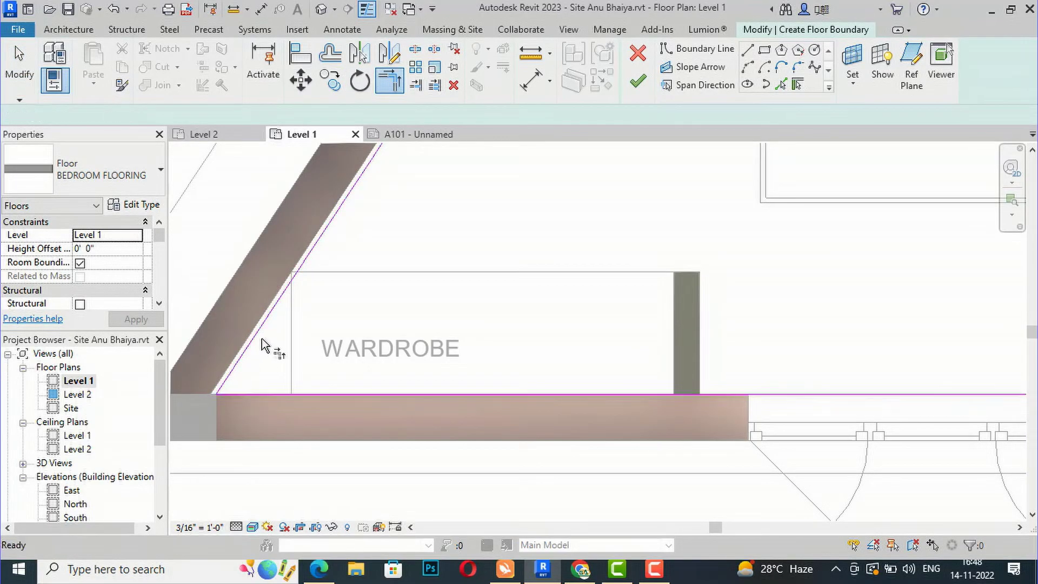
key(Escape)
- Move the slanted boundary line onto the inner face of the outer wall and finish the M BEDROOM floor
scroll(271, 321, up, 3)
click(271, 304)
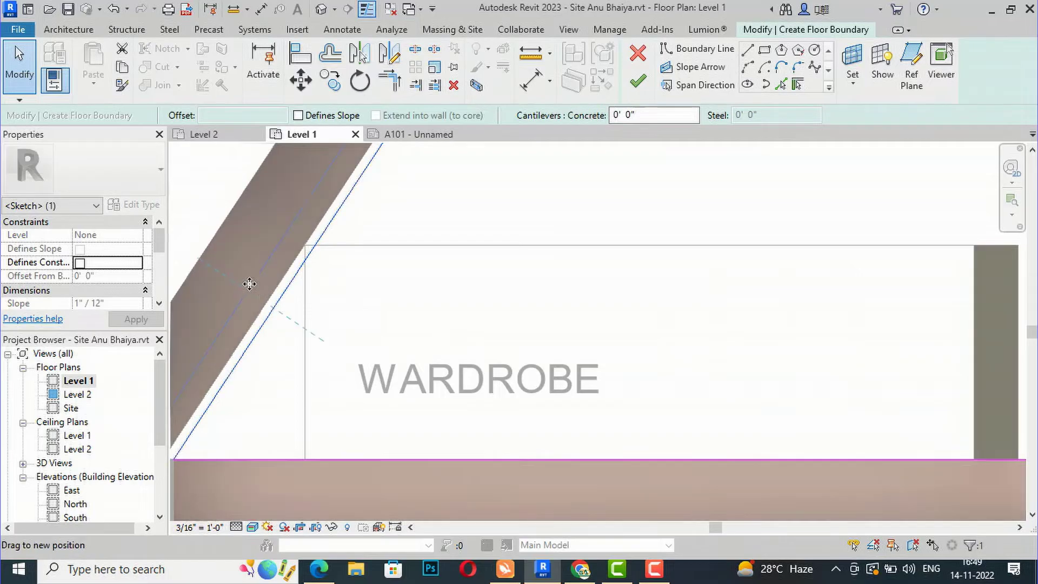
drag(268, 294, 278, 325)
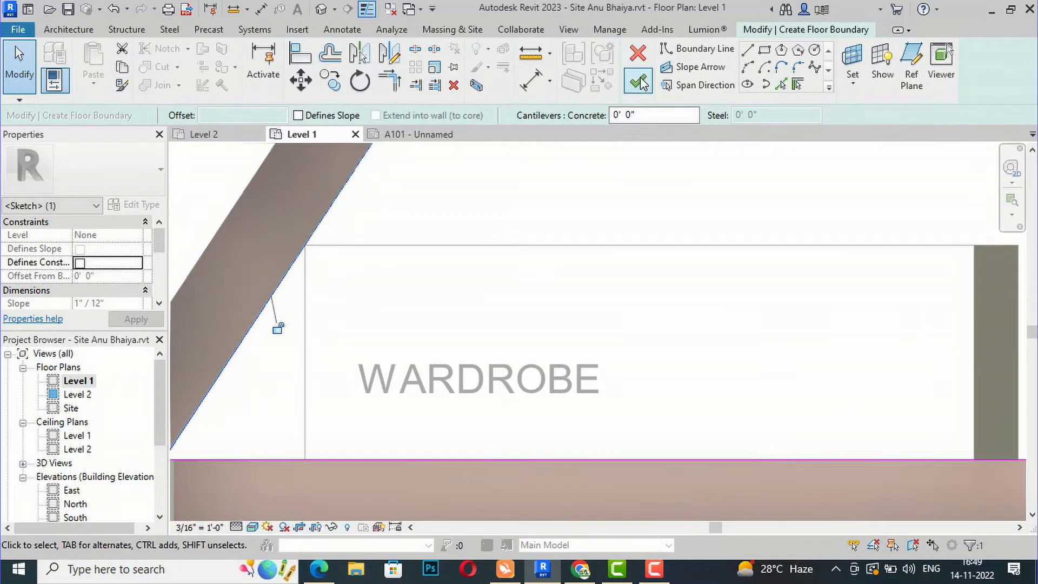
click(638, 81)
key(Escape)
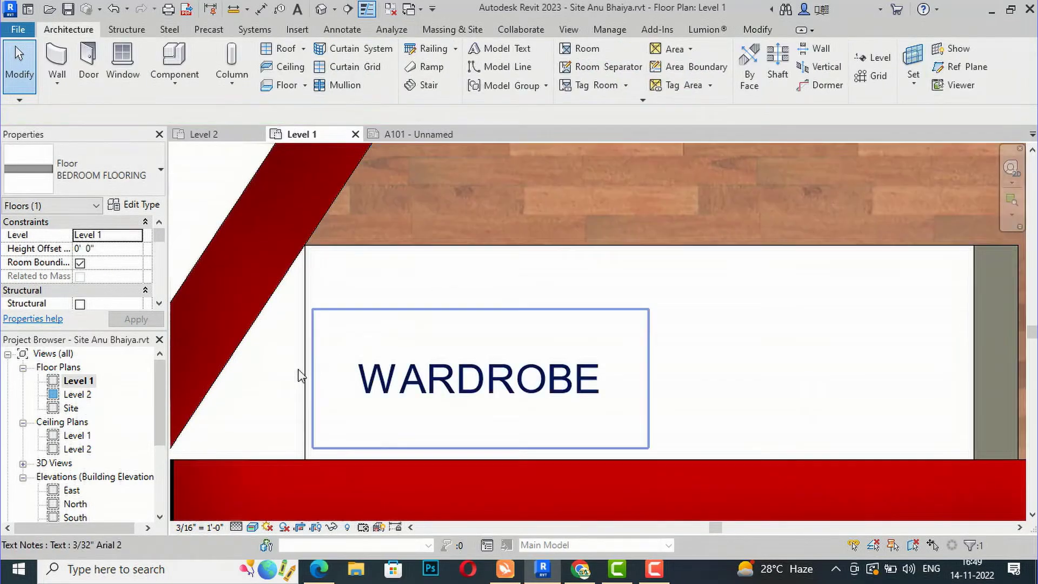
- Start a new floor and duplicate the BEDROOM FLOORING type as BATHROOM FLOOR
scroll(281, 395, down, 2)
scroll(310, 426, down, 5)
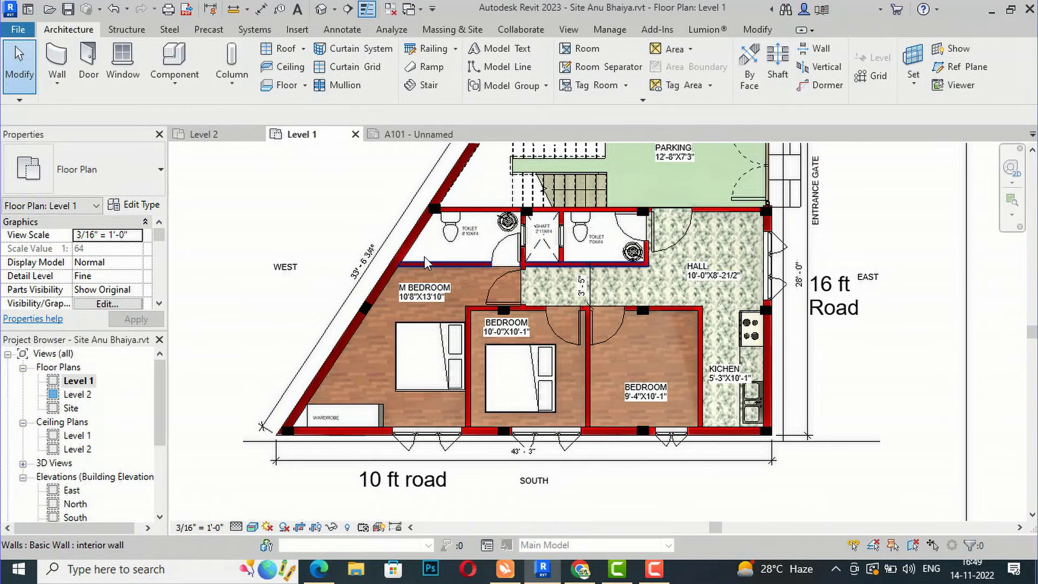
scroll(692, 203, up, 3)
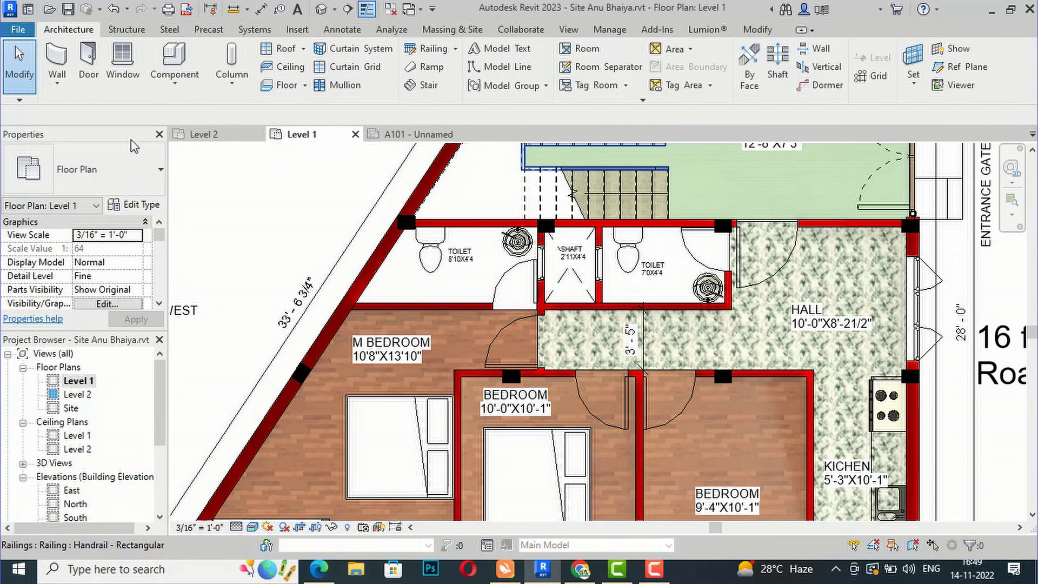
click(282, 86)
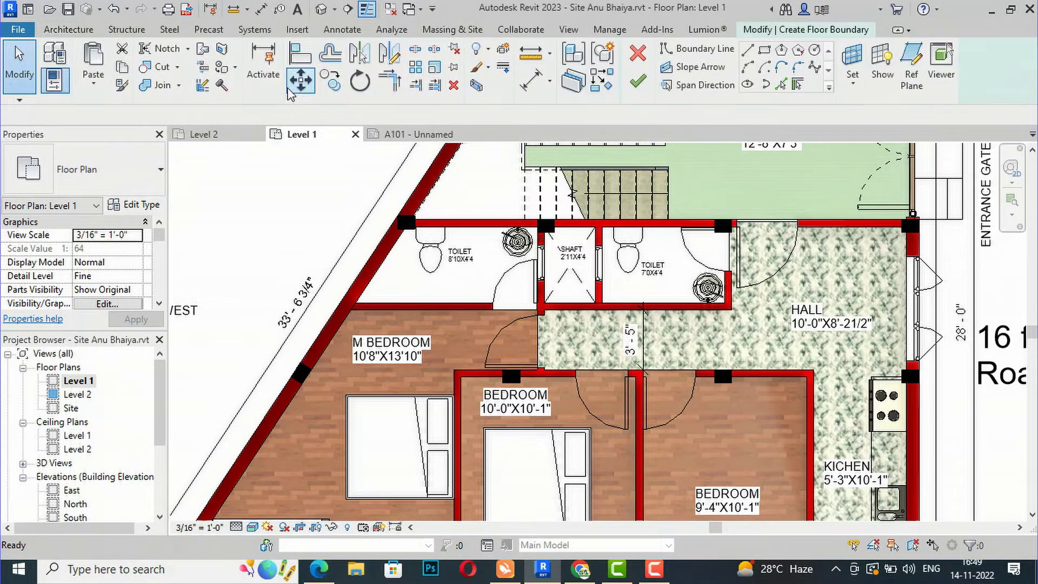
click(143, 205)
click(603, 148)
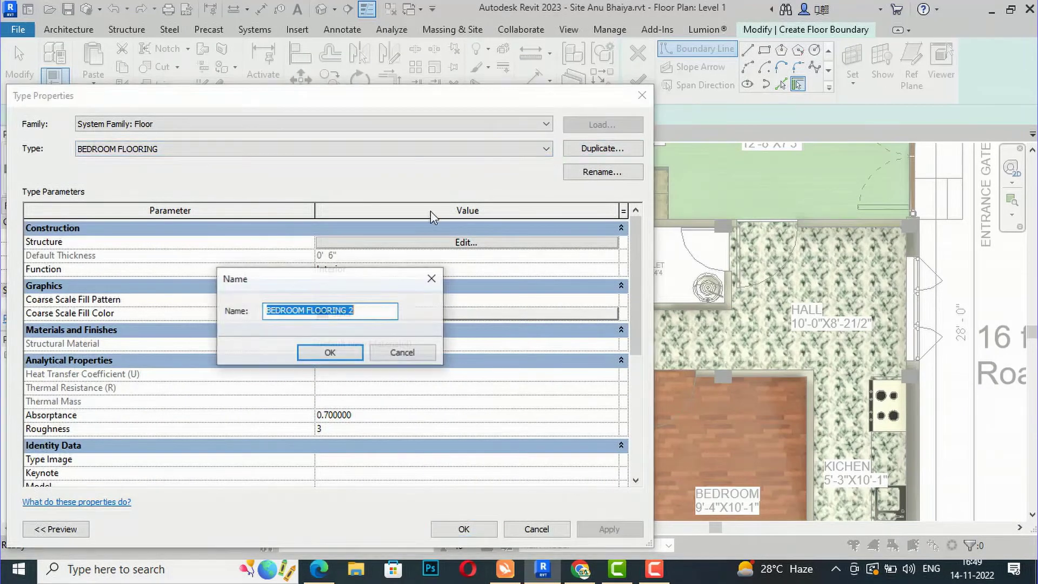
text(BATH)
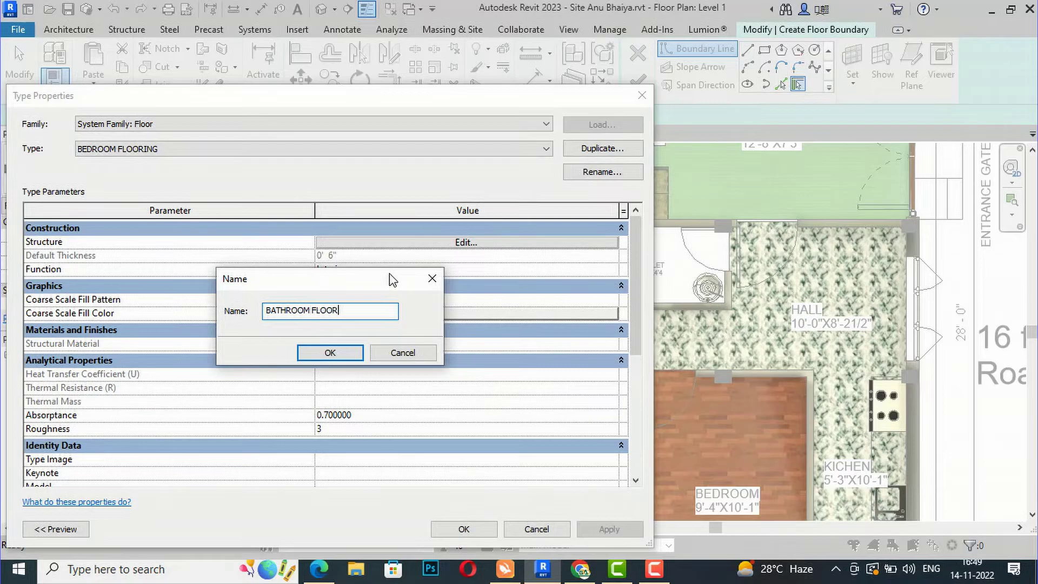
click(306, 356)
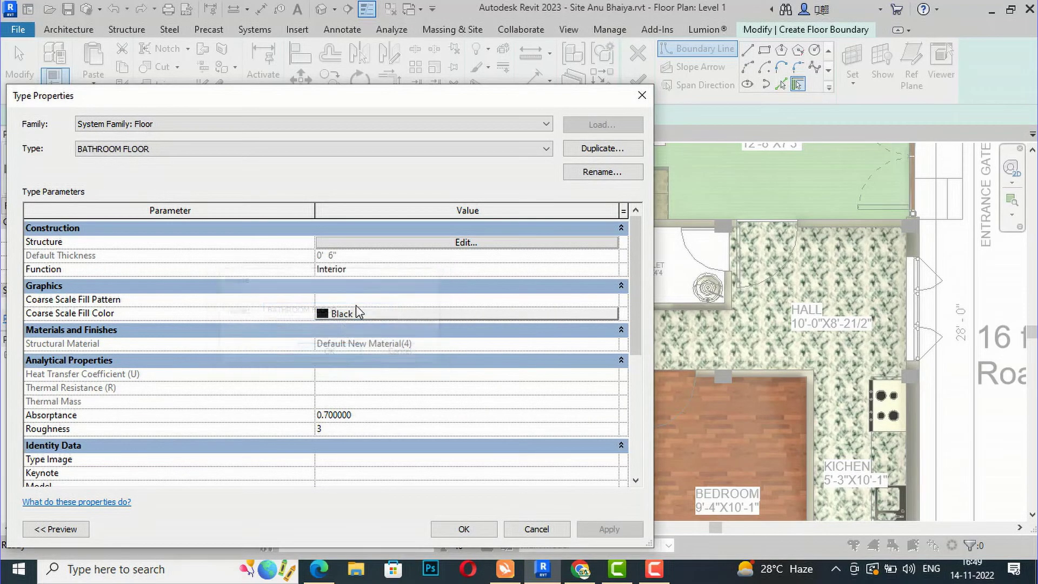
- Create a new material for the structure layer of the BATHROOM FLOOR type
click(384, 244)
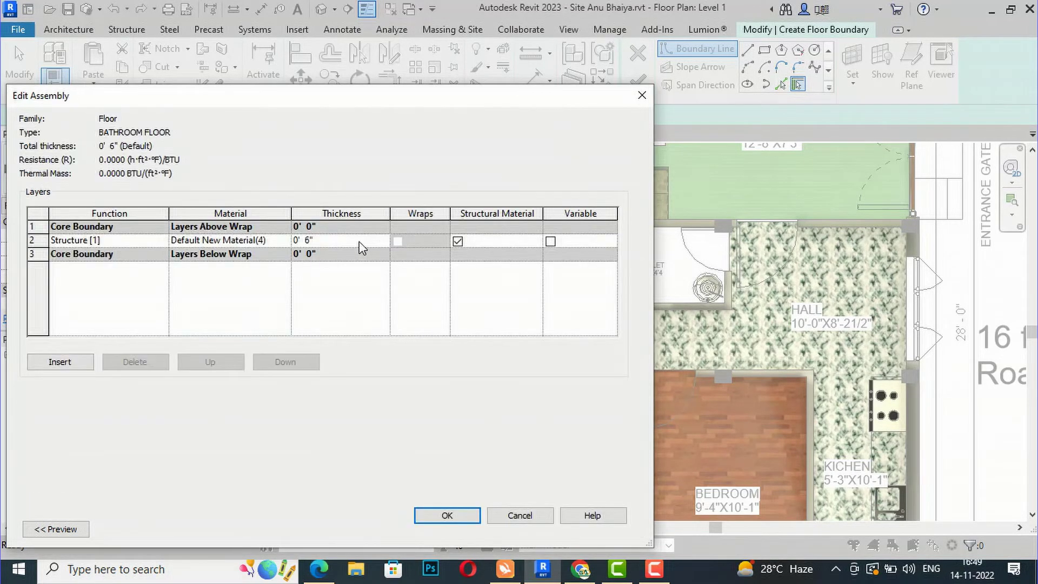
click(280, 244)
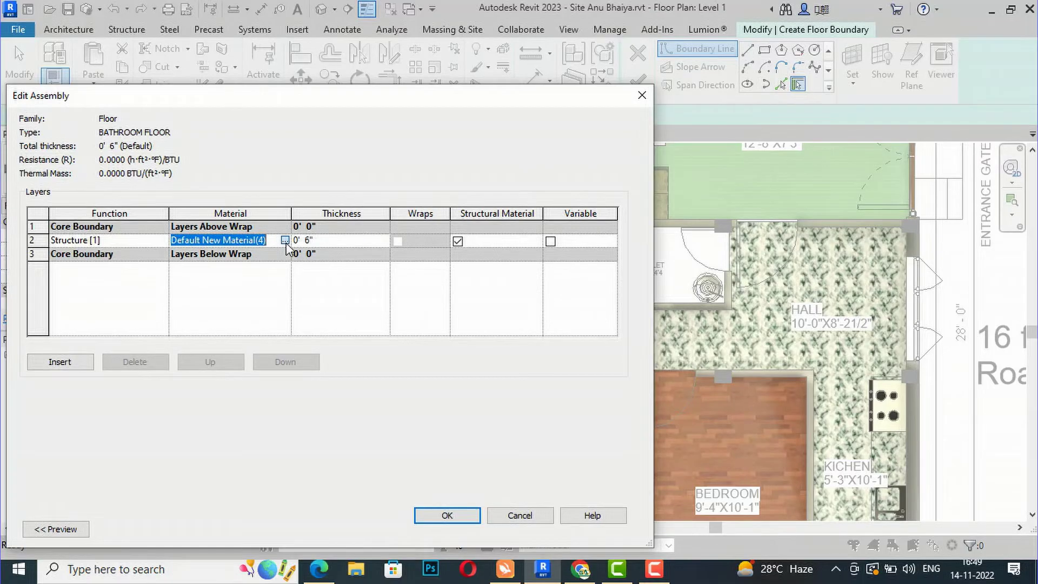
click(285, 241)
click(169, 490)
click(162, 505)
- Give the new material the appearance asset 1in Squares - Mosaic Gray from the asset library
click(189, 488)
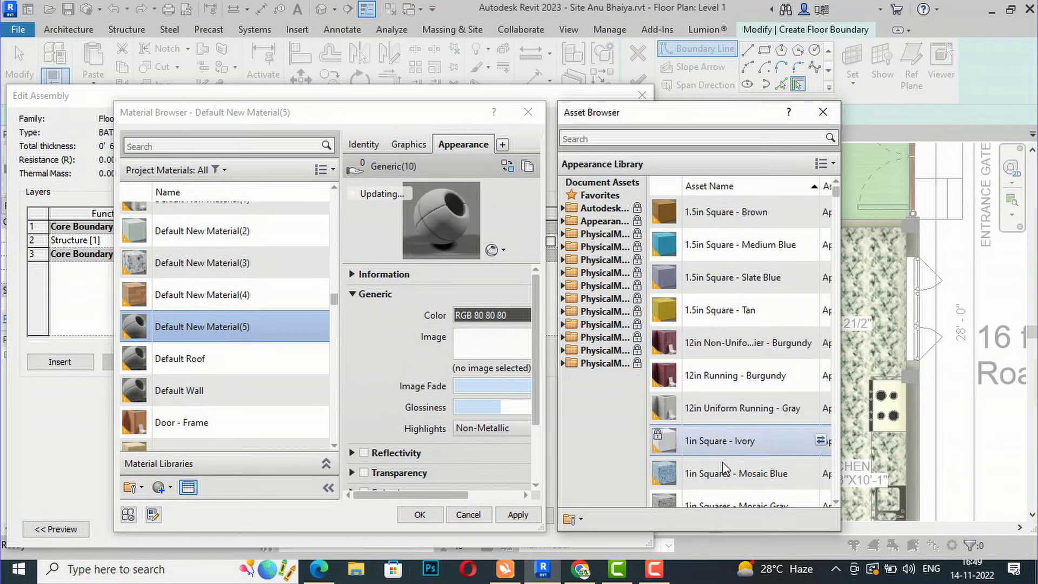
scroll(722, 476, down, 1)
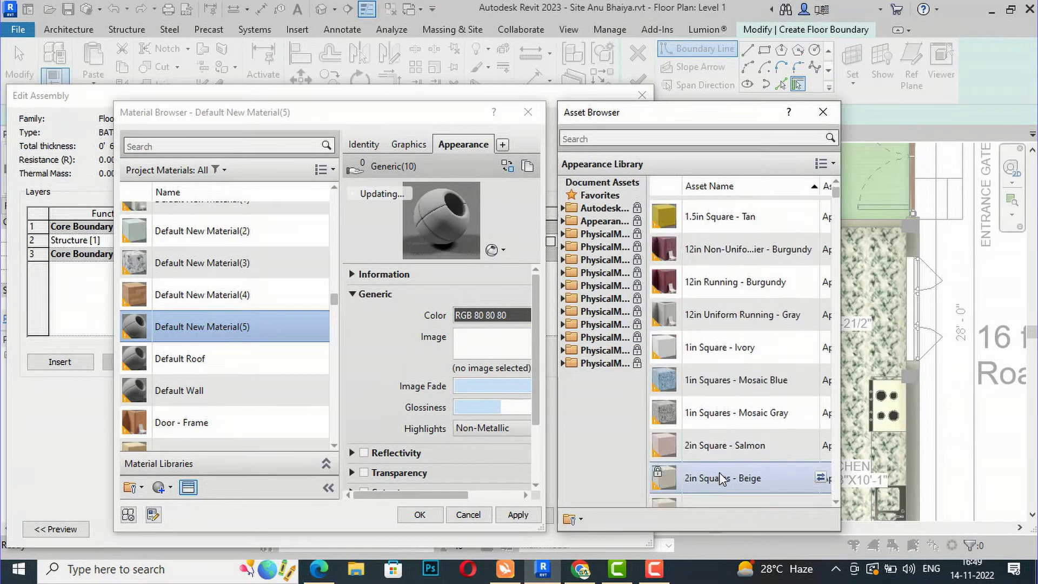
double_click(728, 420)
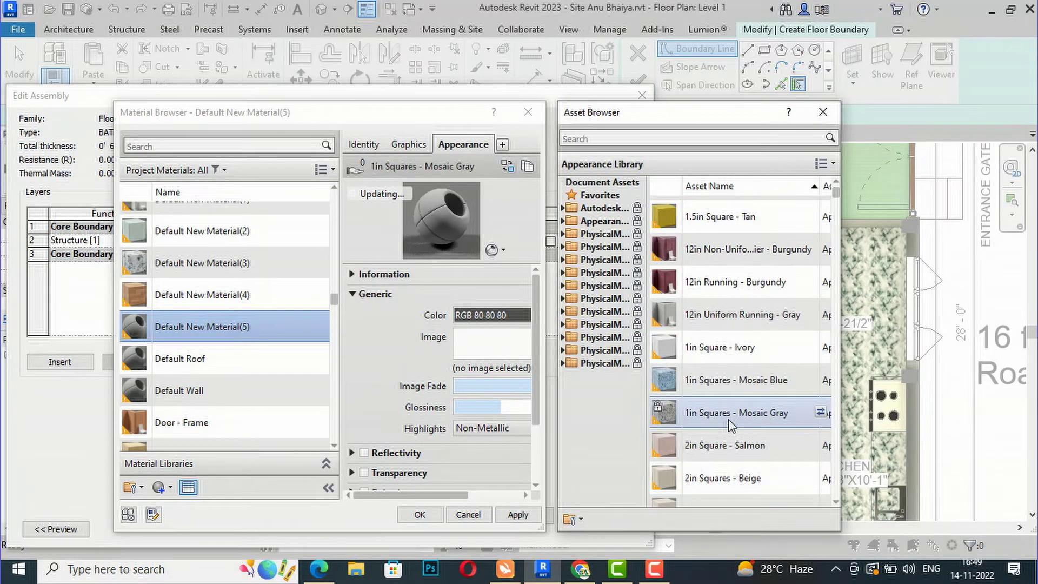
click(823, 113)
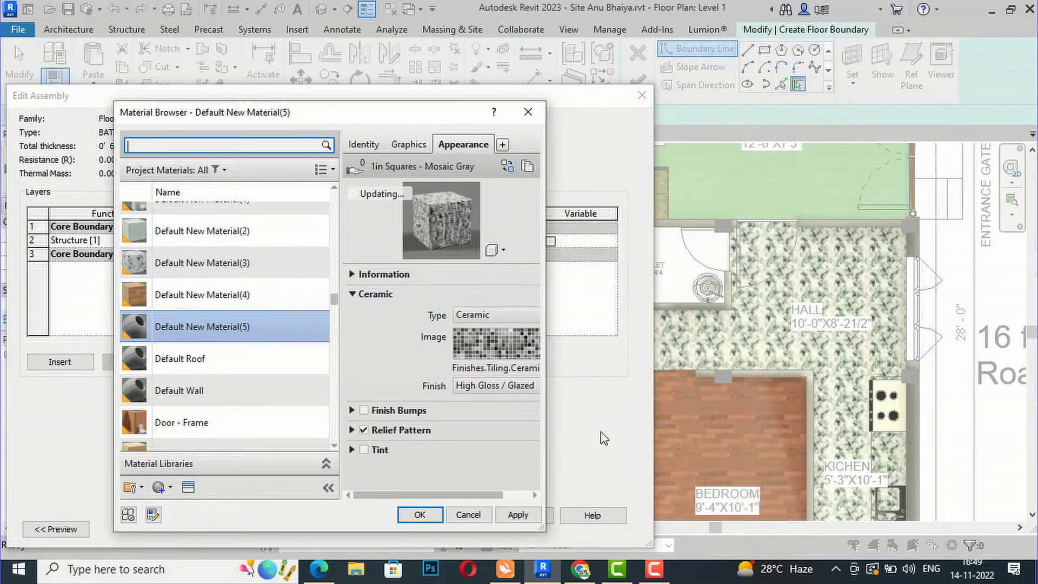
- Assign the mosaic material to the structure layer and accept the BATHROOM FLOOR type changes
click(429, 518)
click(429, 518)
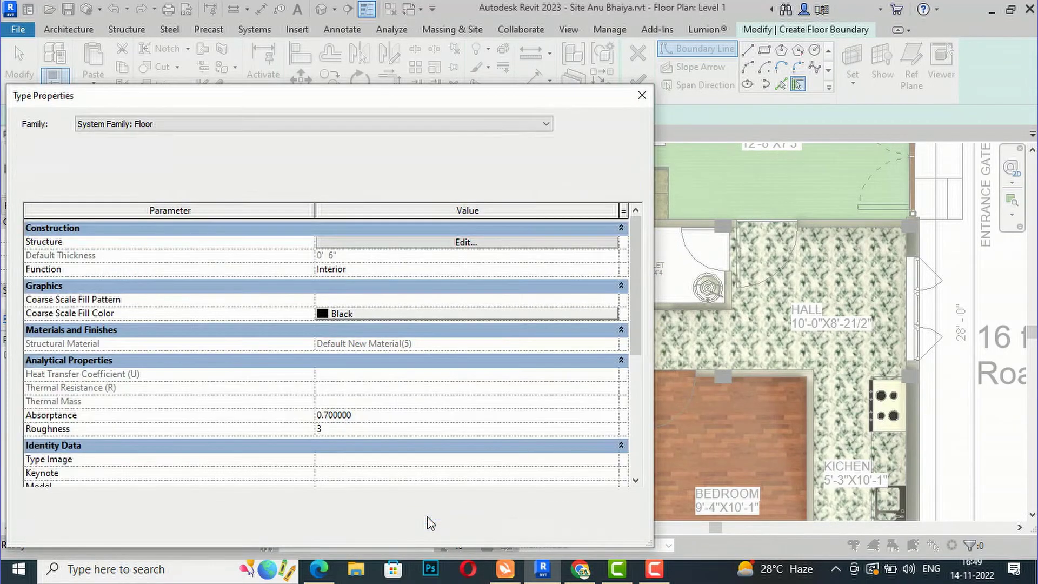
click(459, 528)
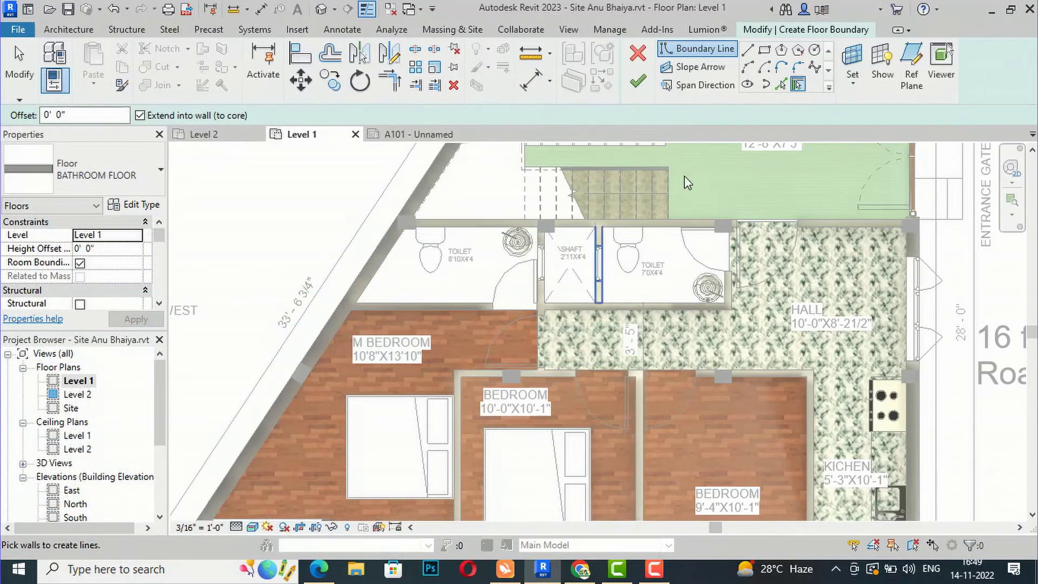
- Sketch the BATHROOM FLOOR boundary with lines along the inner wall faces of the 8'10"X4'4" toilet
click(782, 85)
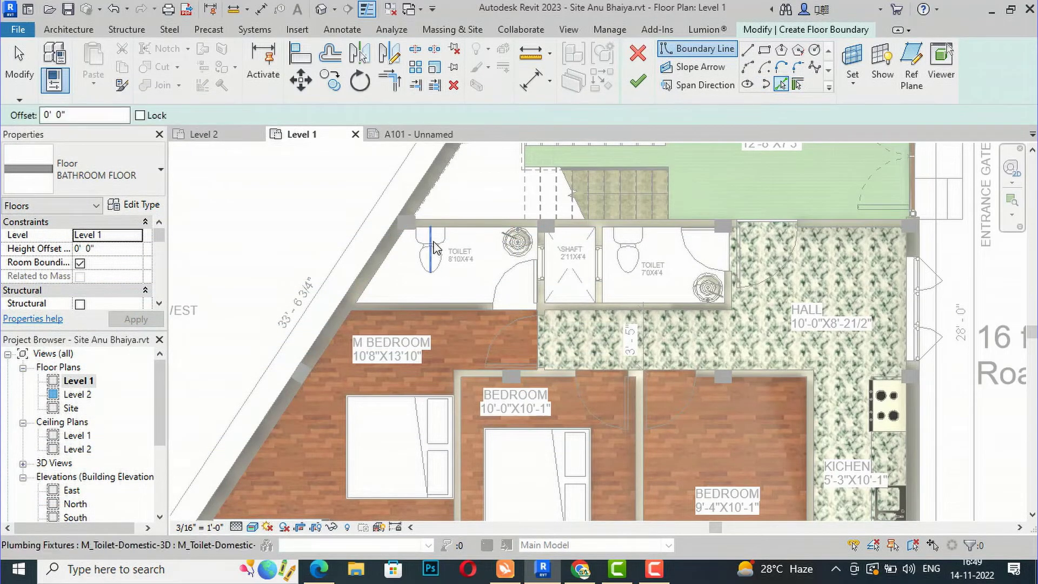
scroll(394, 259, up, 2)
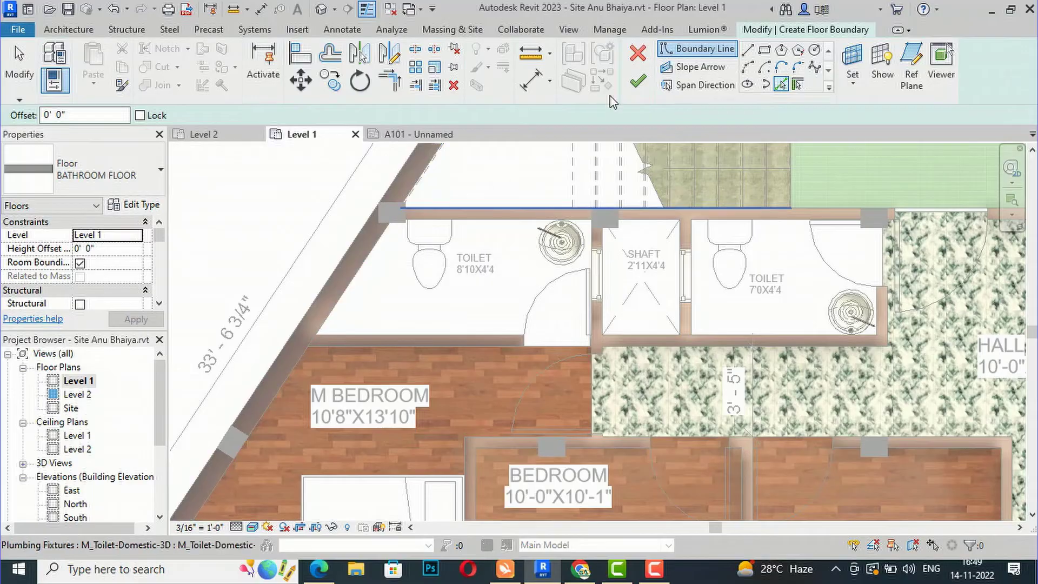
click(749, 52)
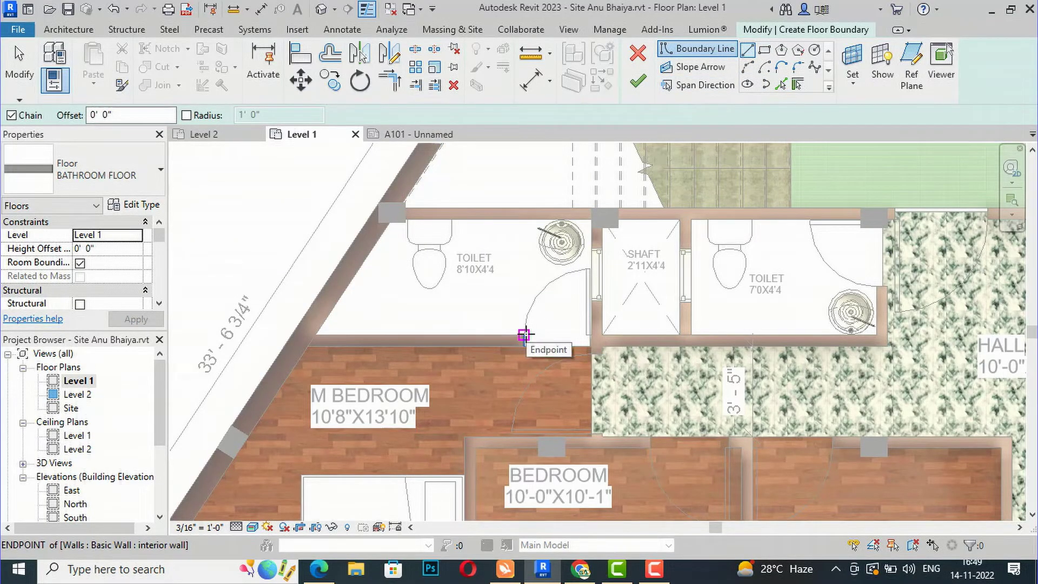
click(523, 335)
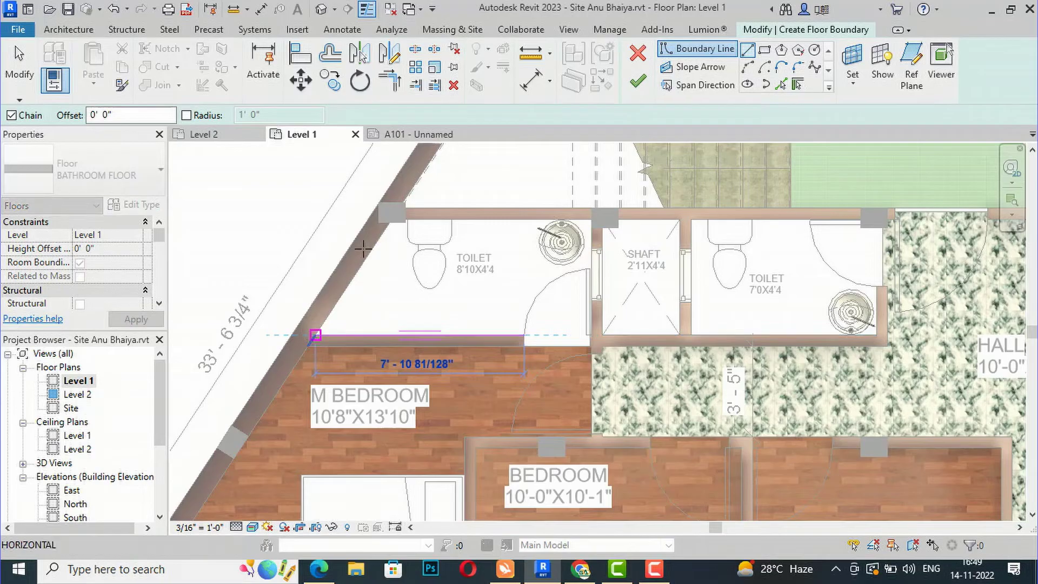
click(310, 336)
click(394, 218)
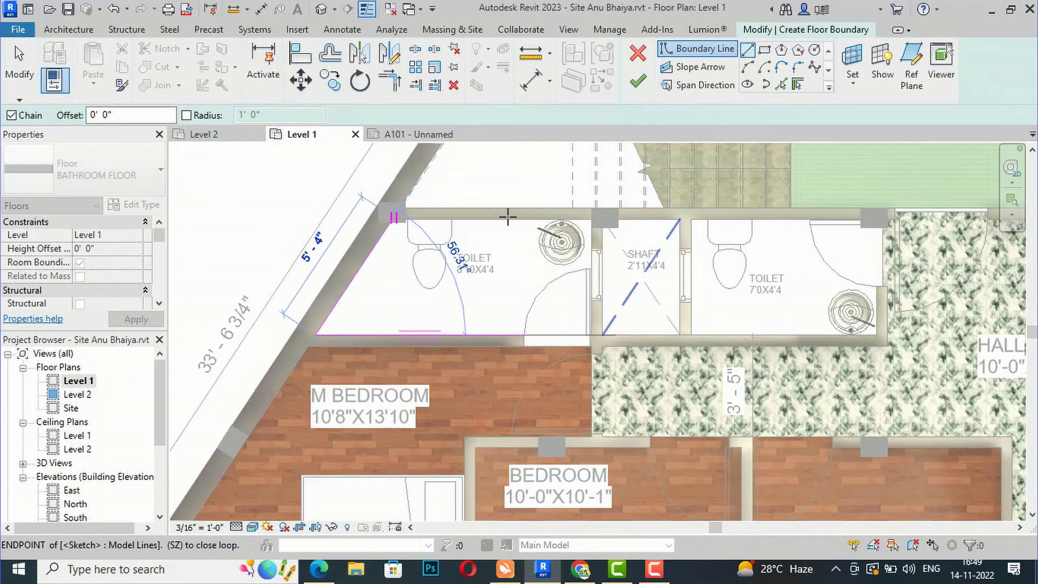
click(592, 218)
click(593, 335)
key(Escape)
key(Escape)
- Trim the toilet boundary lines into a closed corner at the door opening and finish the floor
key(t)
key(r)
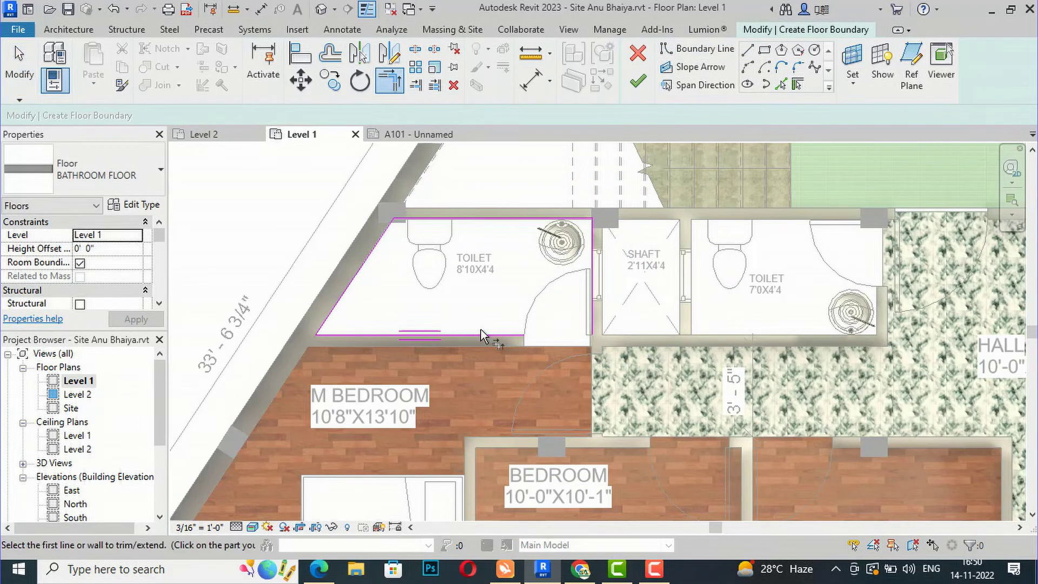
click(512, 328)
click(593, 330)
click(639, 82)
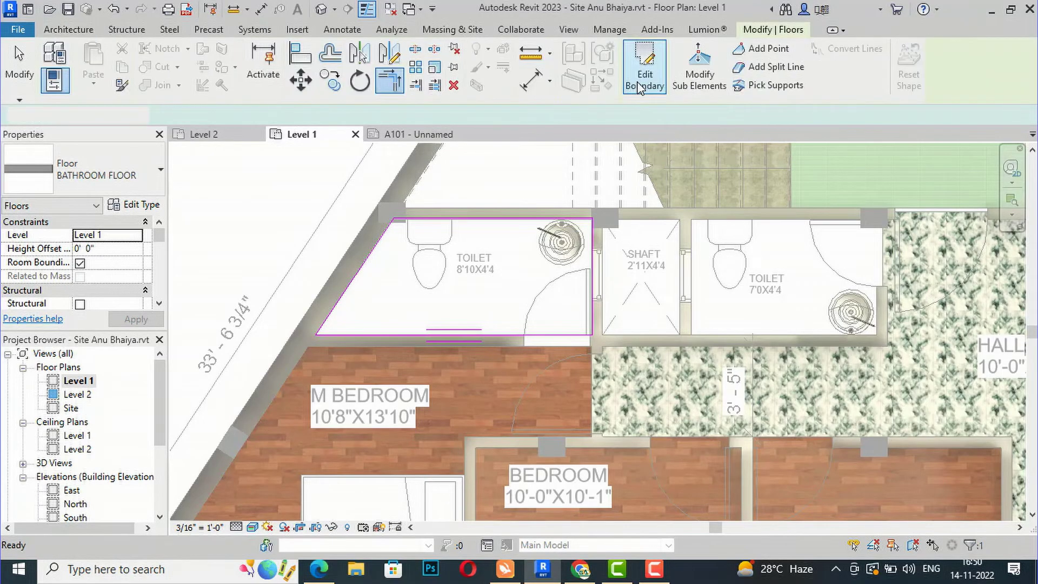
key(Escape)
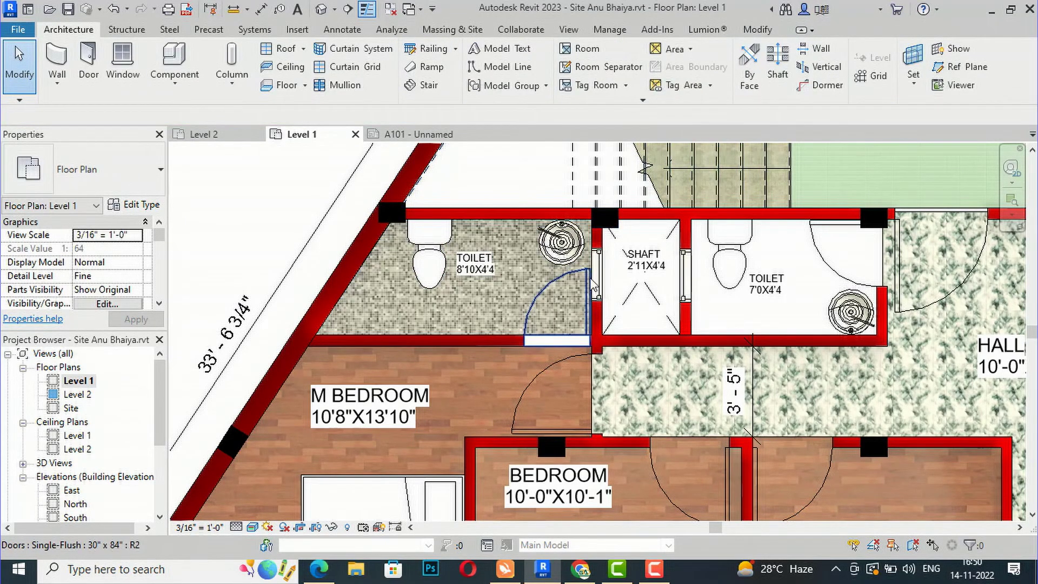
- Reopen the boundary of the 8'10"X4'4" toilet floor and open the structure layer material of the BATHROOM FLOOR type
scroll(593, 285, up, 3)
scroll(314, 333, down, 1)
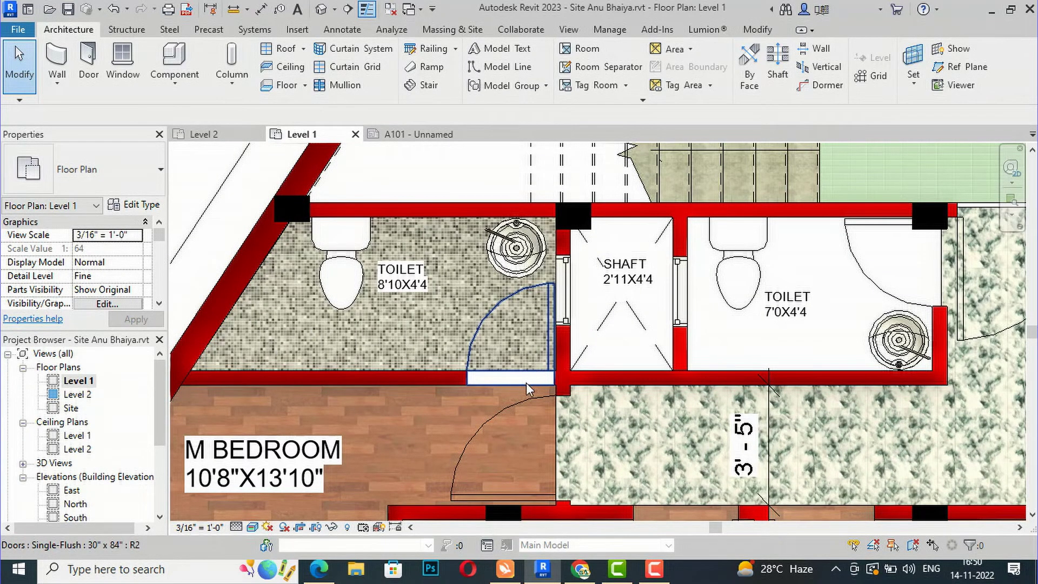
double_click(472, 310)
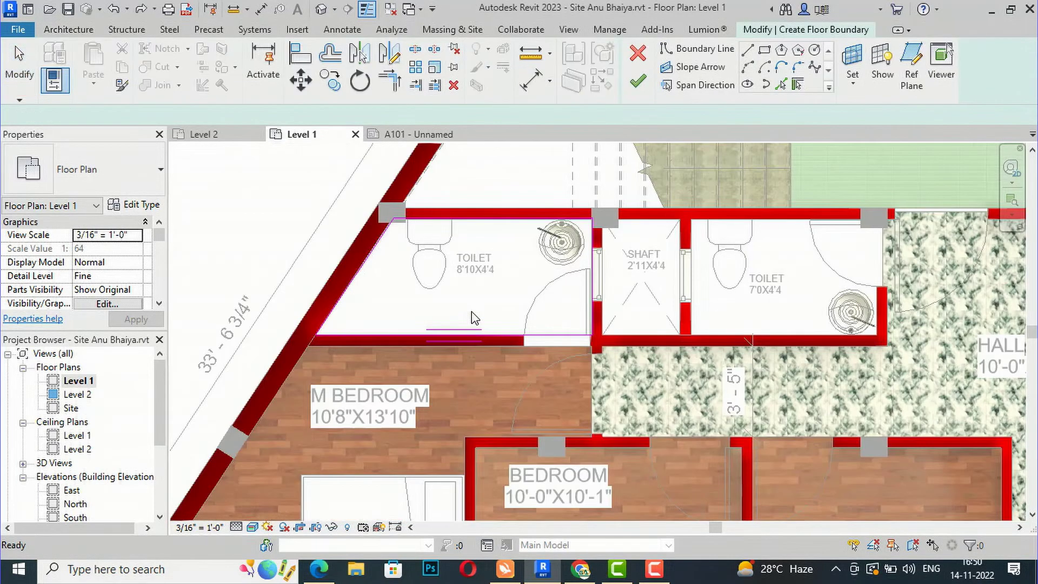
click(141, 205)
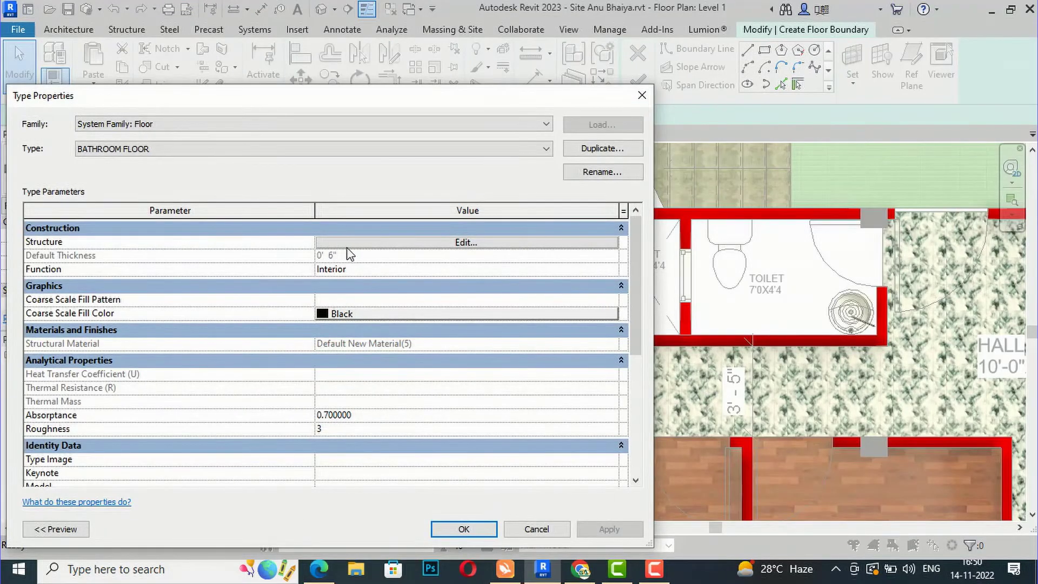
click(358, 242)
click(283, 240)
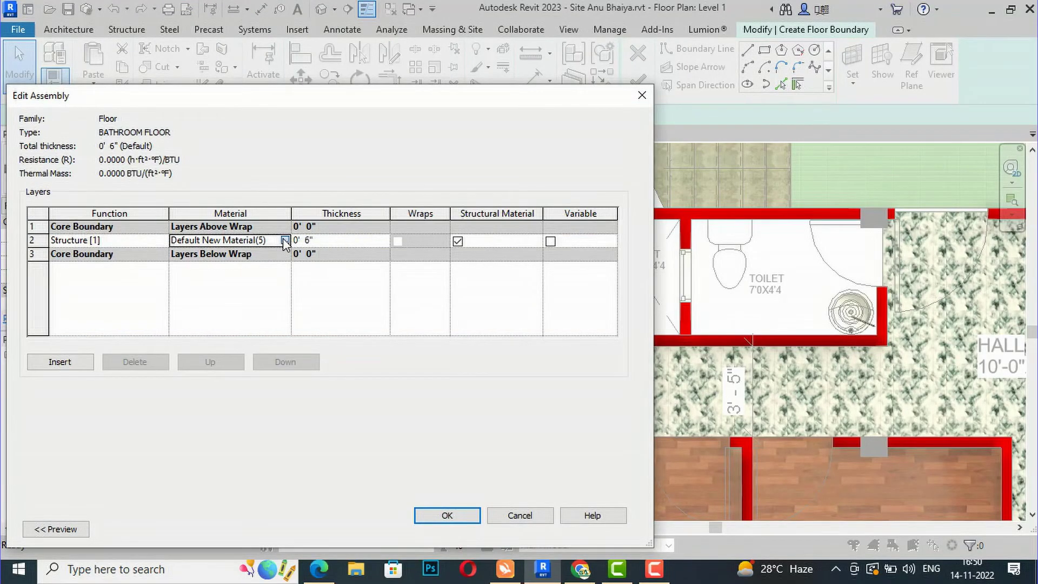
click(285, 241)
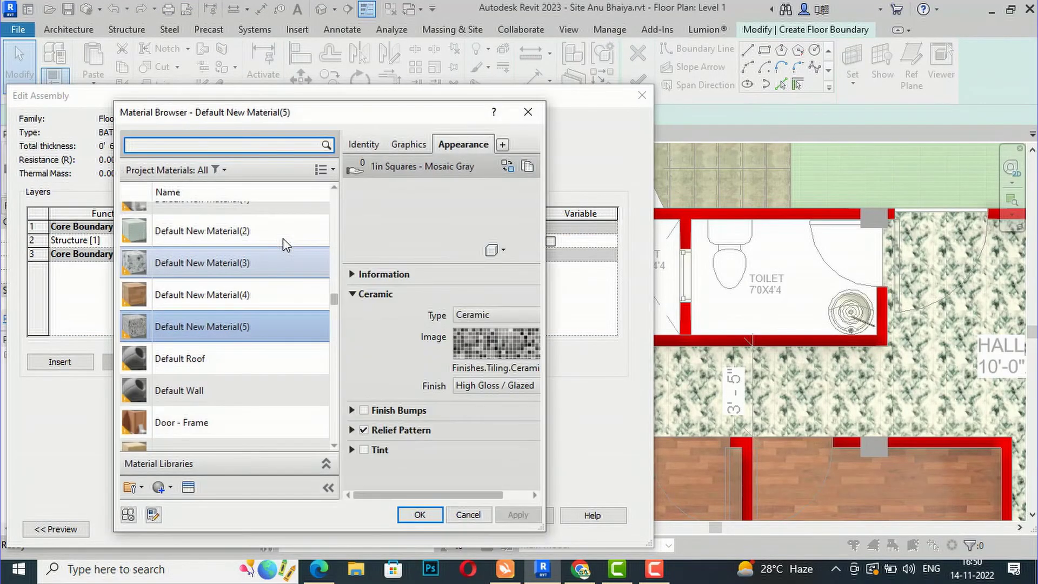
- Set the sample size of the mosaic texture image to 4'-0" in width and height
click(488, 345)
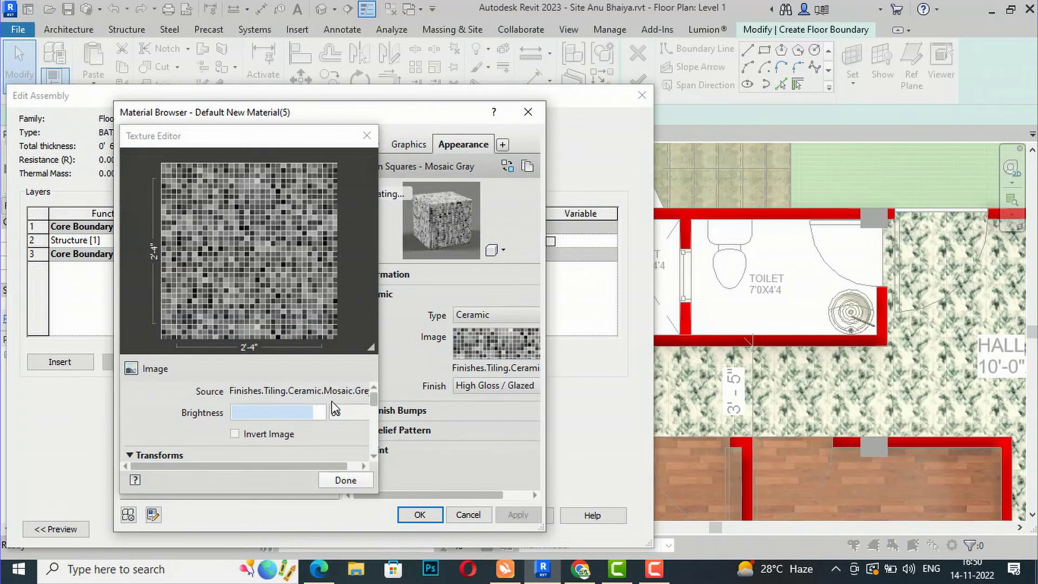
click(374, 404)
drag(374, 401, 375, 433)
double_click(275, 425)
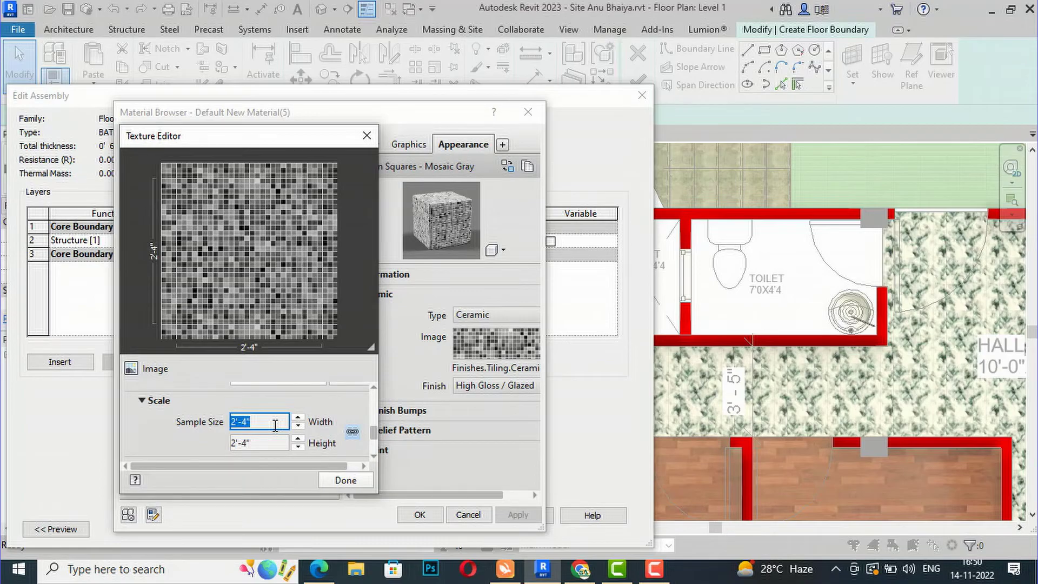
key(Return)
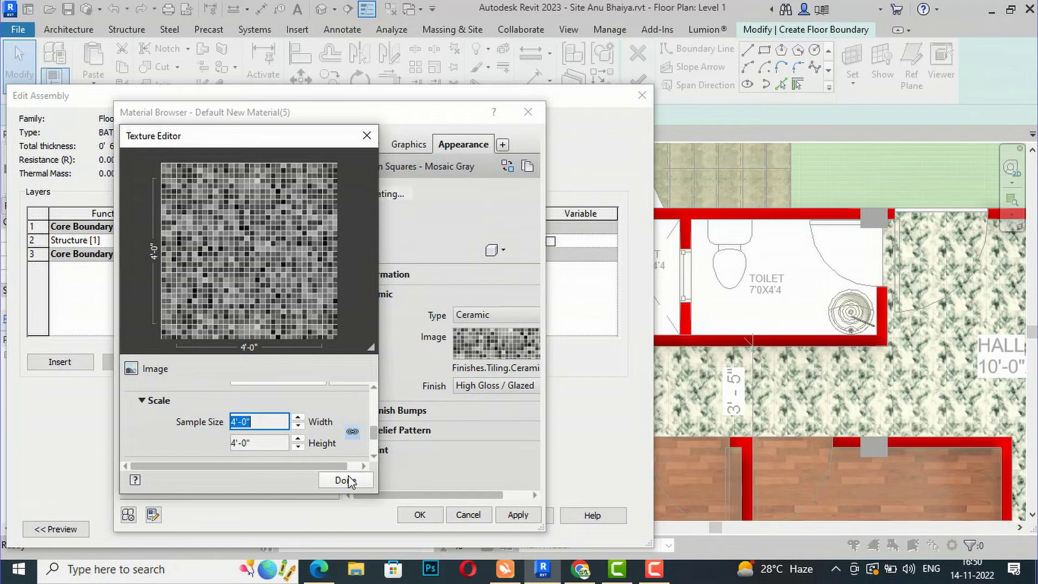
- Apply the rescaled mosaic material, accept the BATHROOM FLOOR type changes and finish editing the toilet floor
click(346, 481)
click(518, 514)
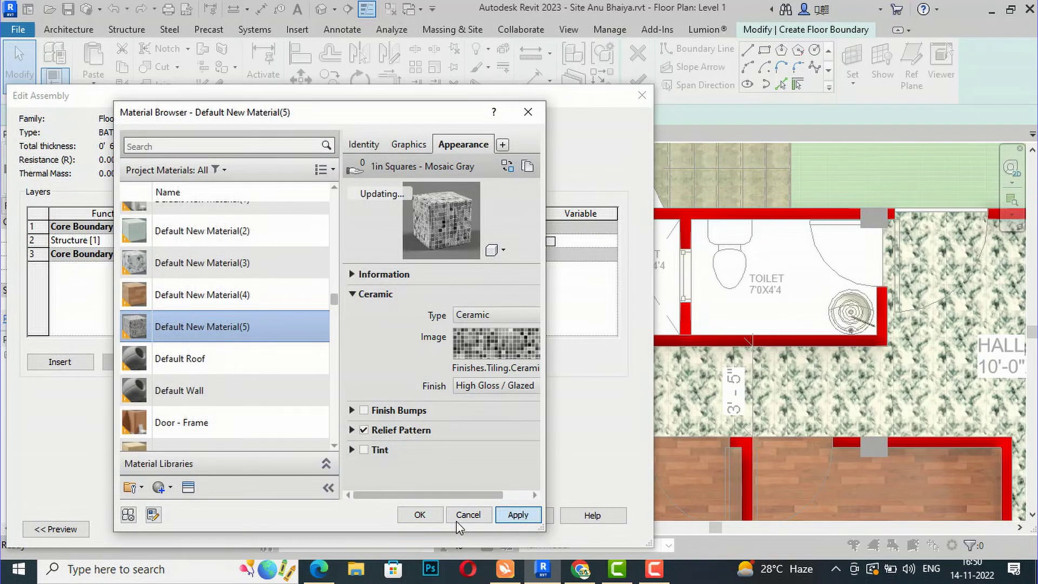
click(420, 515)
click(420, 516)
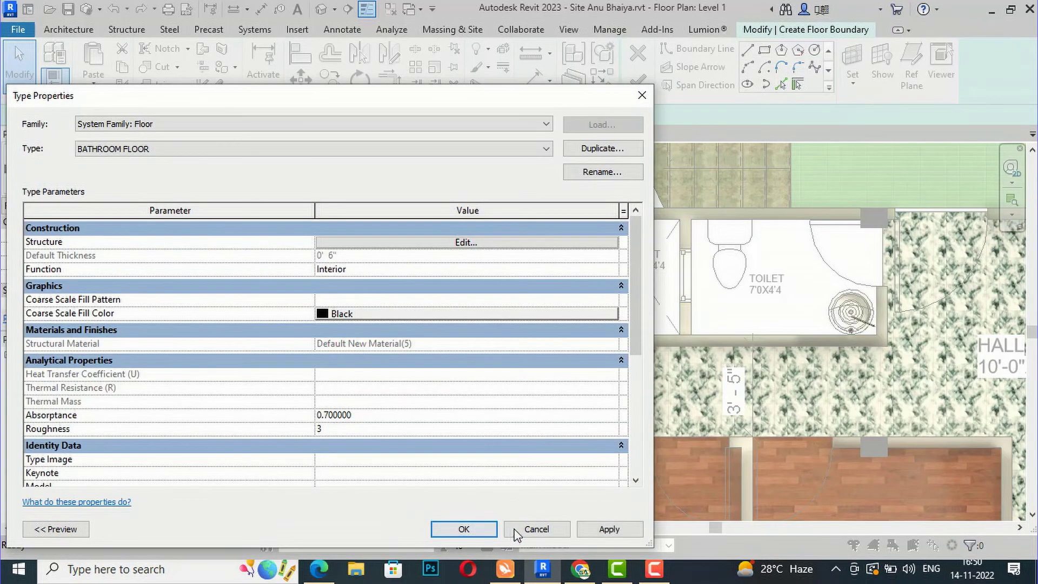
click(485, 533)
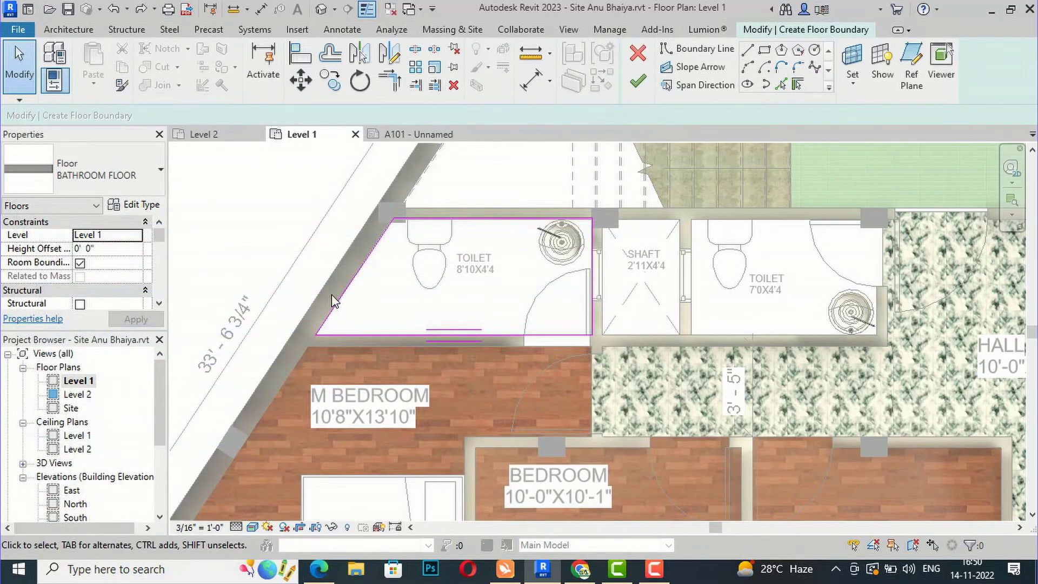
click(648, 87)
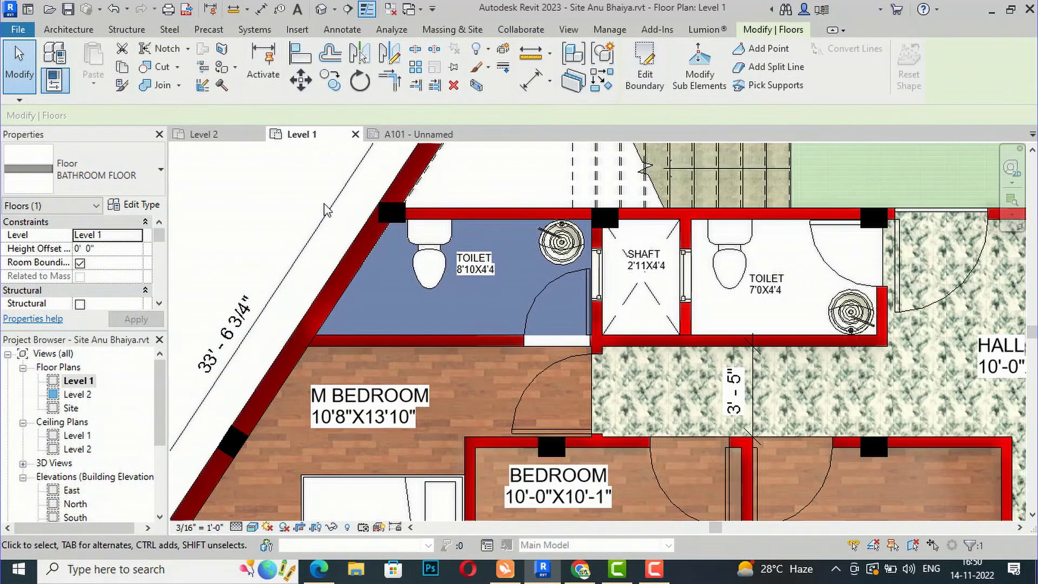
click(281, 210)
- Create a rectangular BATHROOM FLOOR in the 7'0"X4'4" toilet, from the shaft wall to the outer face of the hall-side wall
scroll(511, 245, up, 2)
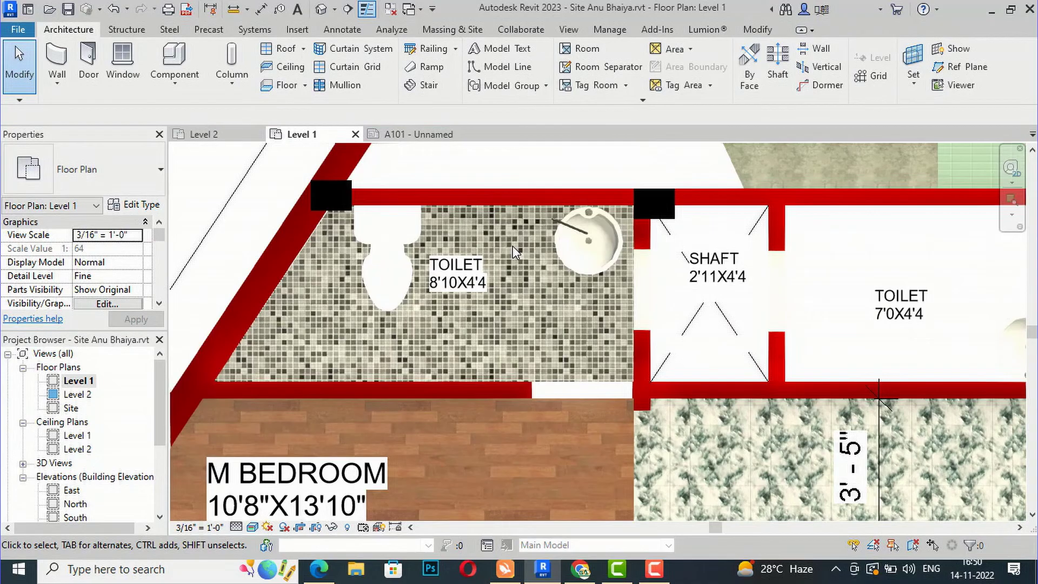
scroll(353, 307, down, 2)
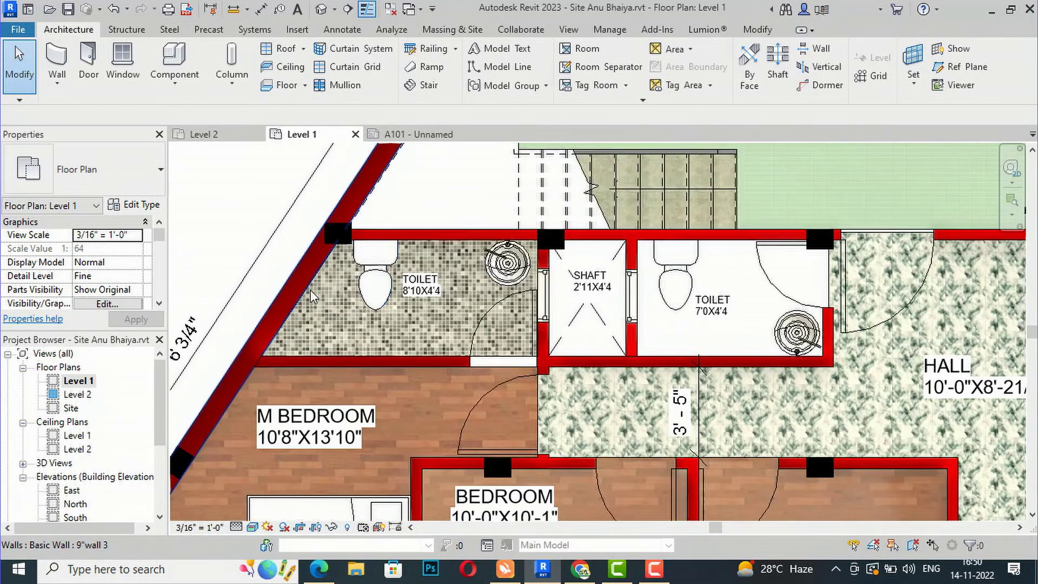
scroll(310, 290, down, 1)
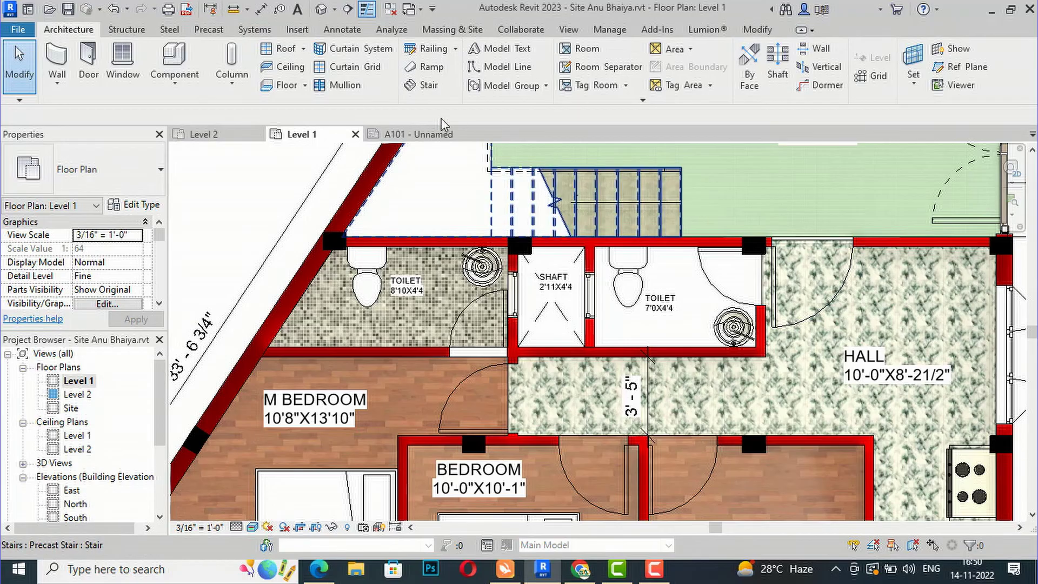
click(281, 85)
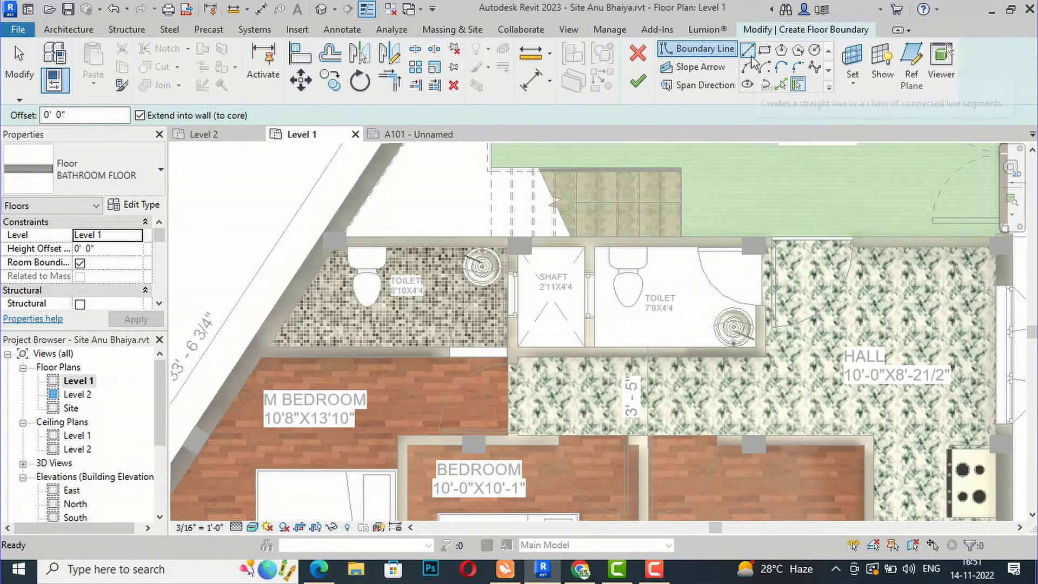
click(764, 52)
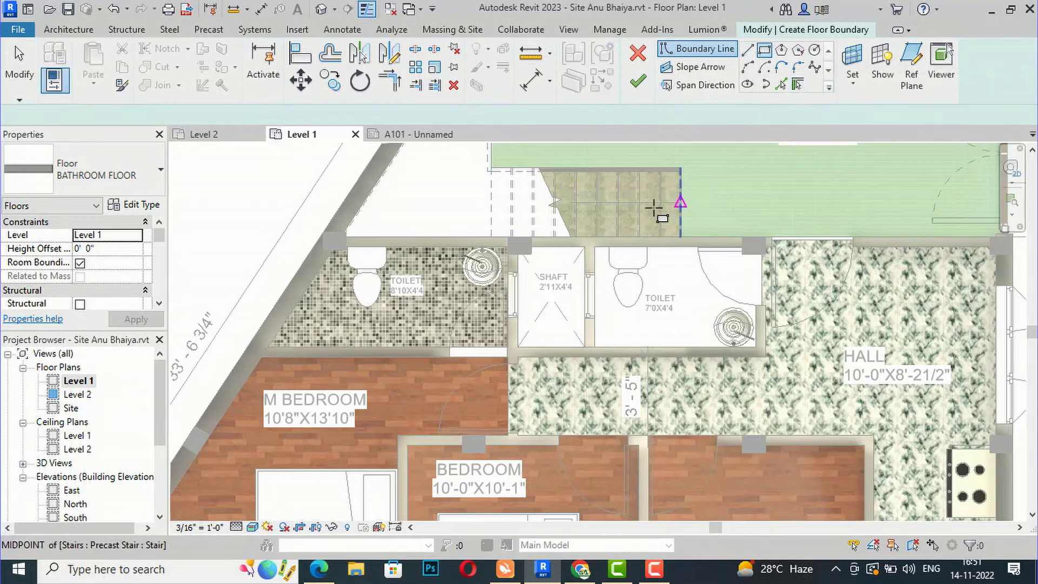
click(595, 248)
click(765, 347)
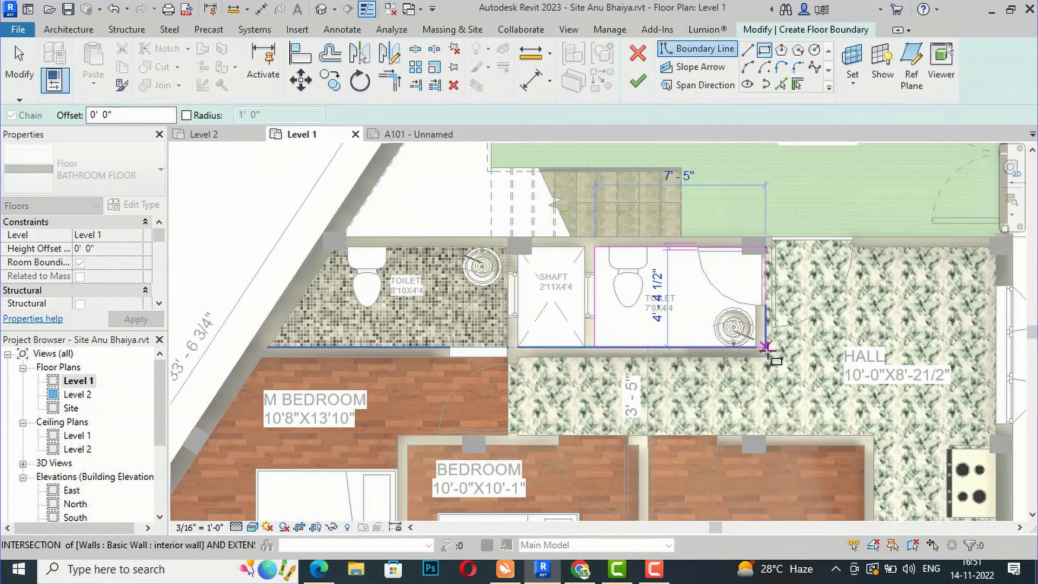
click(638, 82)
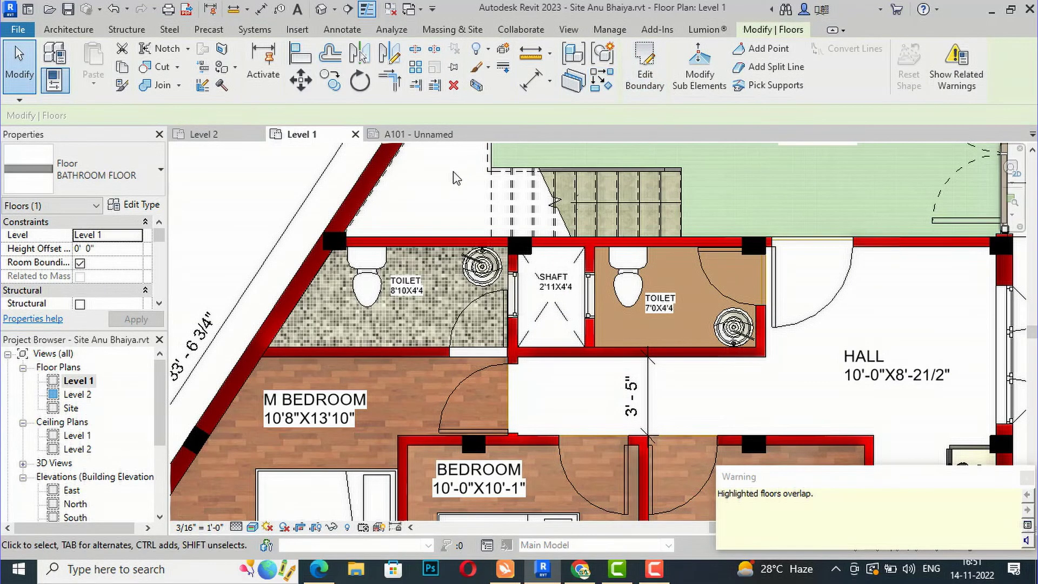
key(Escape)
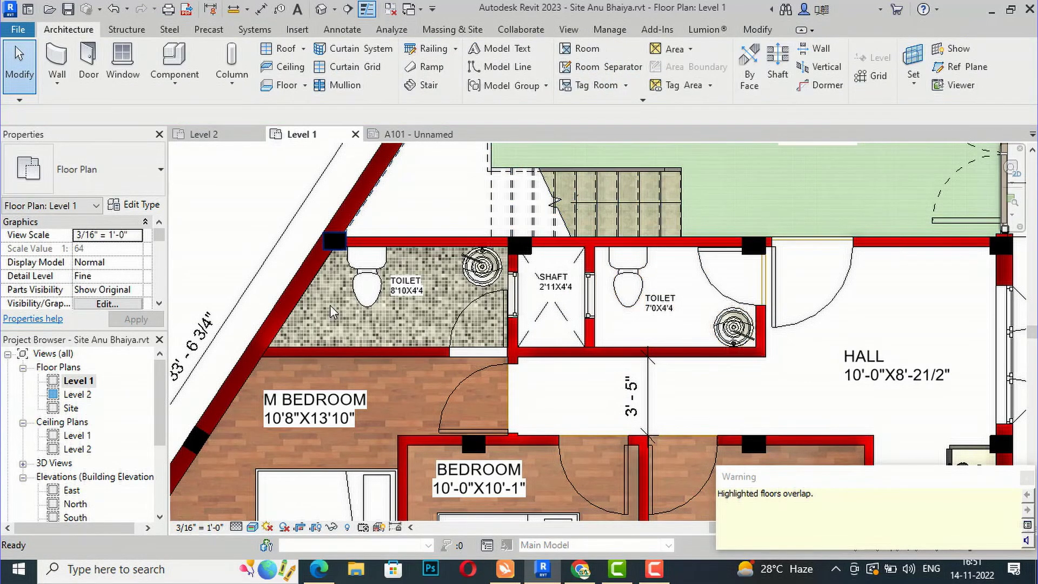
- Display the whole Level 1 floor plan with shadows, switching them off and on again to compare
scroll(444, 397, down, 2)
scroll(369, 325, down, 2)
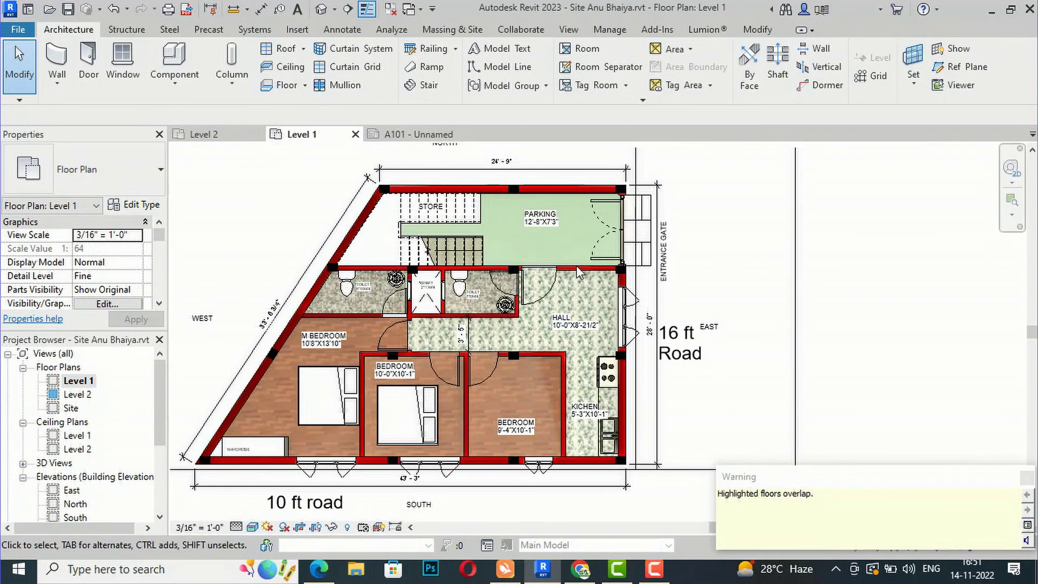
scroll(337, 243, up, 3)
scroll(326, 200, down, 2)
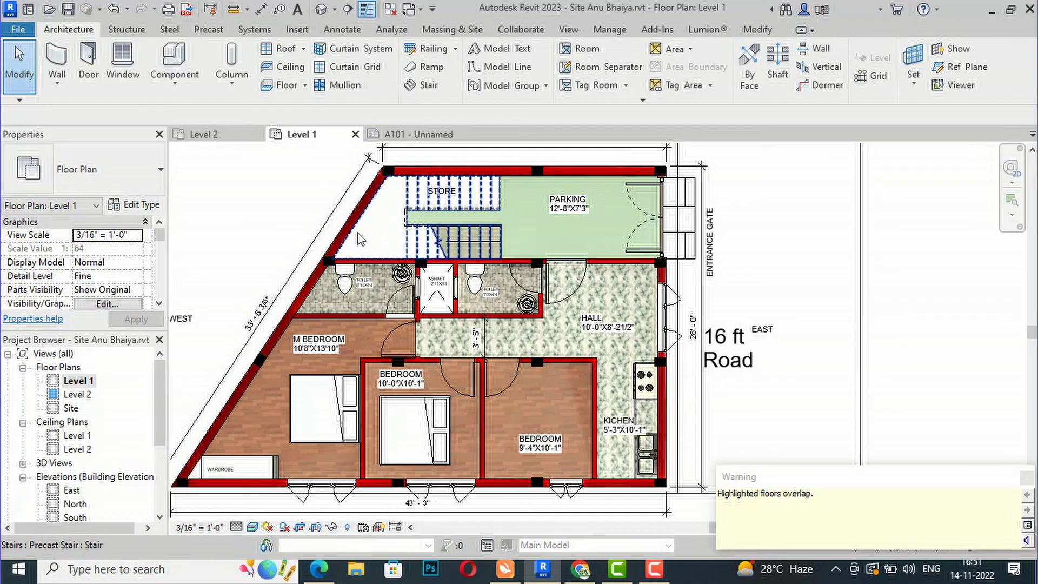
click(324, 409)
key(Escape)
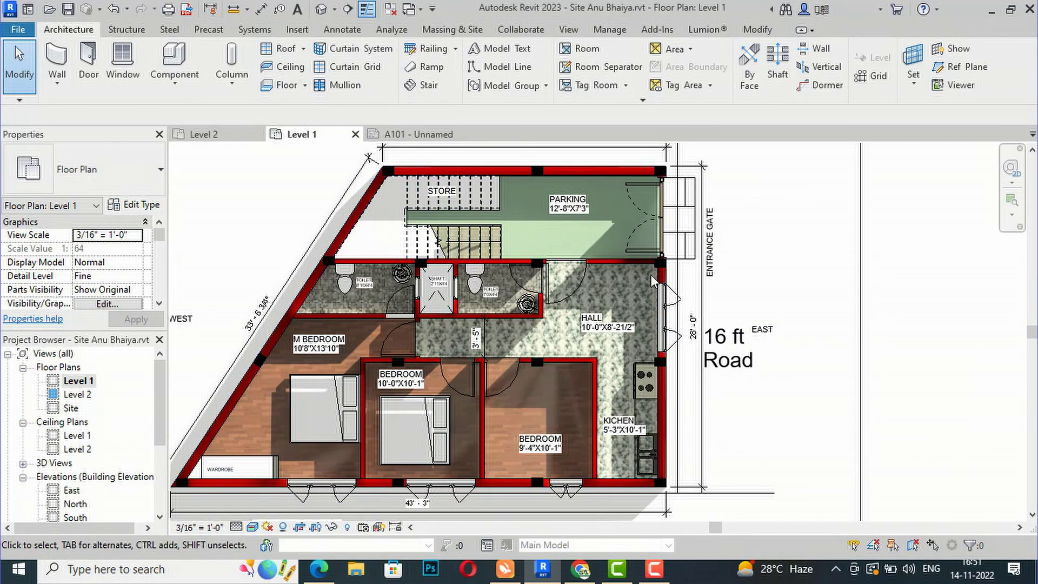
scroll(652, 279, down, 1)
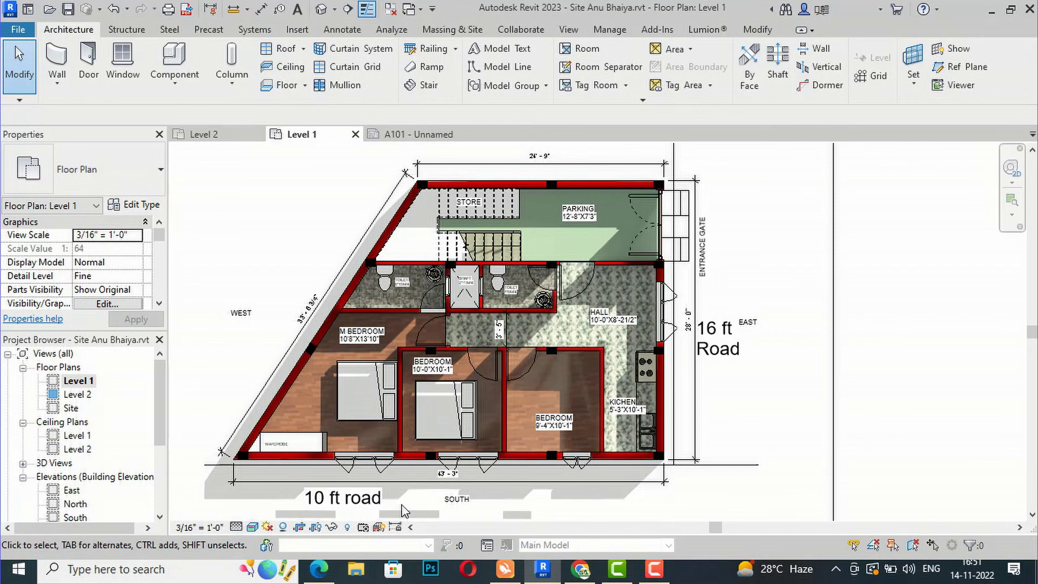
click(284, 527)
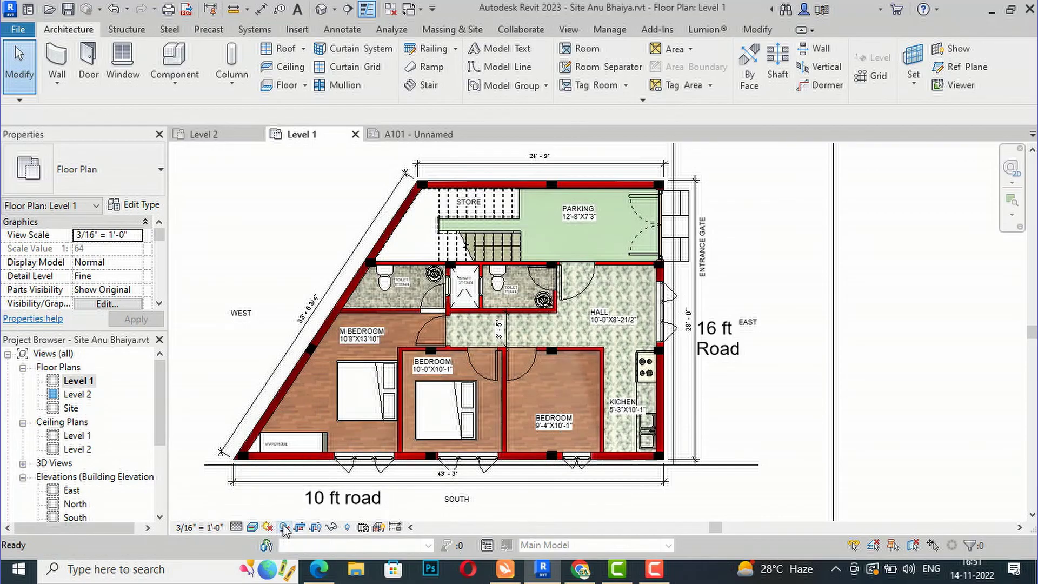
click(284, 528)
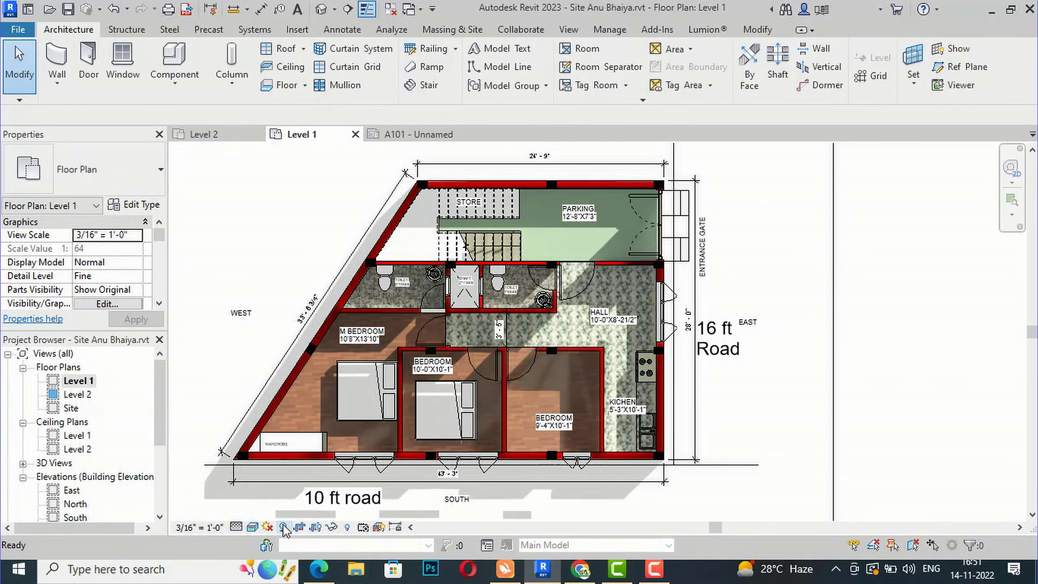